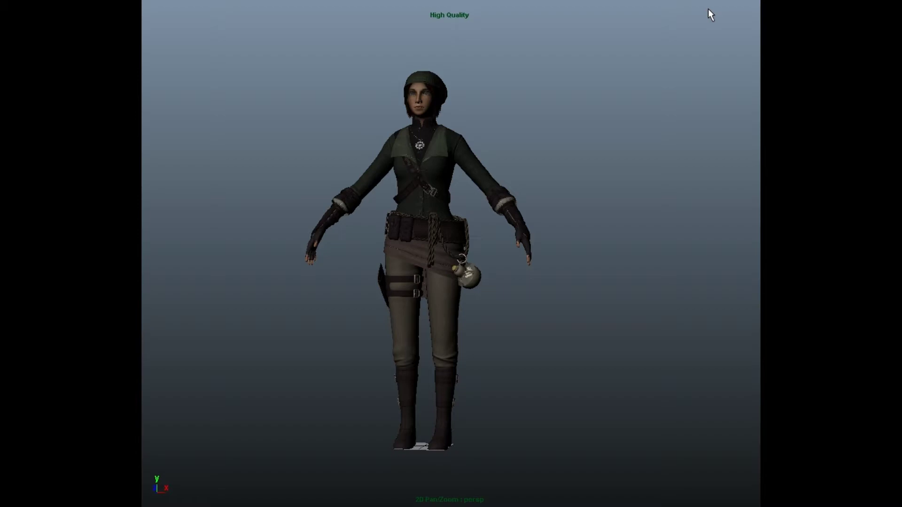
Examine the full character model from the front and from both three-quarter sides in the perspective view
{"action": "left_click_drag", "start_coordinate": [498, 171], "coordinate": [425, 179], "text": "alt"}
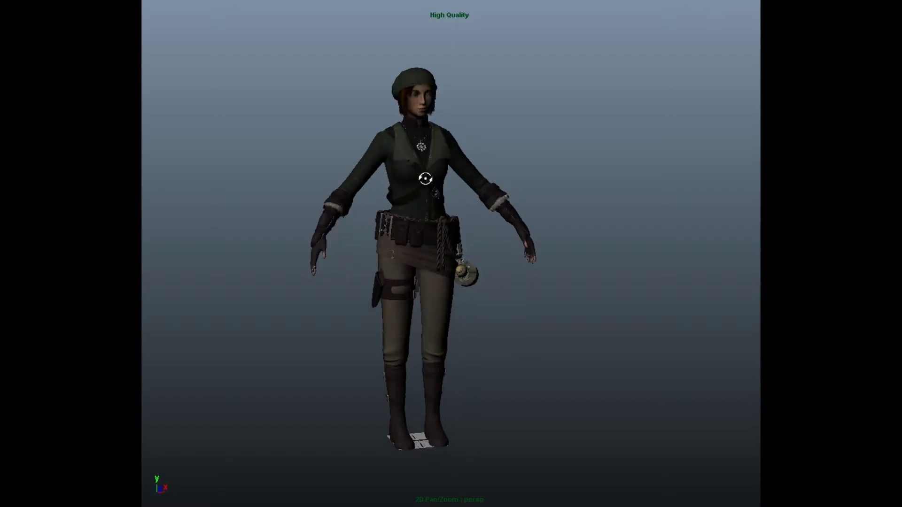
{"action": "left_click_drag", "start_coordinate": [426, 178], "coordinate": [454, 178], "text": "alt"}
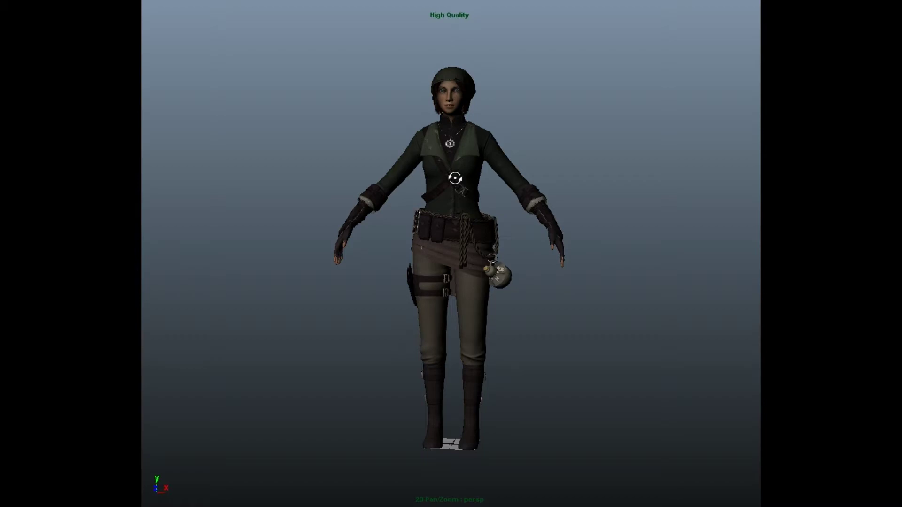
{"action": "left_click_drag", "start_coordinate": [586, 347], "coordinate": [488, 355], "text": "alt"}
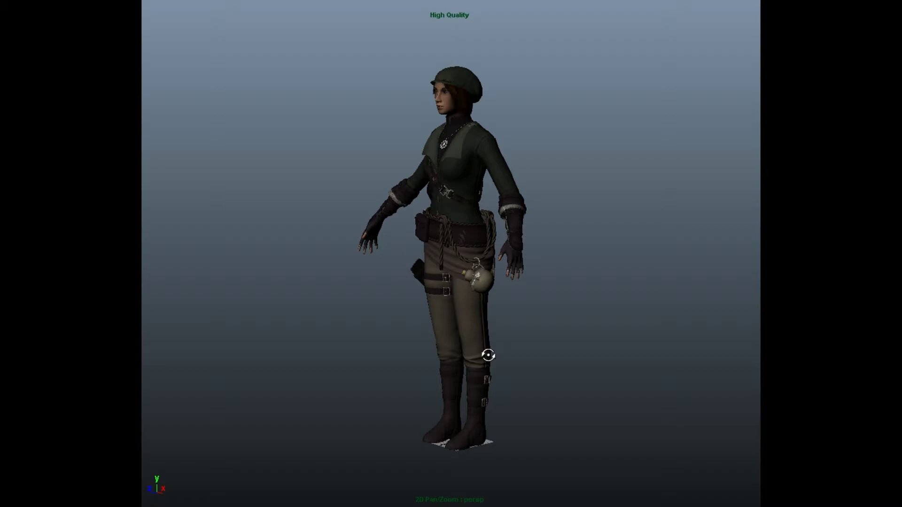
{"action": "left_click_drag", "start_coordinate": [488, 355], "coordinate": [492, 355], "text": "alt"}
{"action": "scroll", "coordinate": [450, 341], "scroll_direction": "up", "scroll_amount": 2}
{"action": "middle_click_drag", "start_coordinate": [441, 341], "coordinate": [431, 340], "text": "alt"}
{"action": "left_click_drag", "start_coordinate": [431, 340], "coordinate": [447, 342], "text": "alt"}
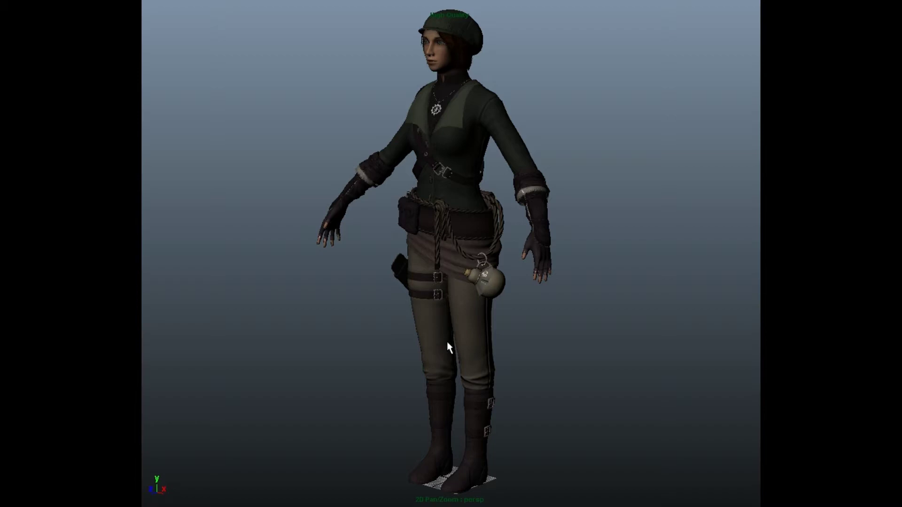
{"action": "middle_click_drag", "start_coordinate": [448, 343], "coordinate": [453, 359]}
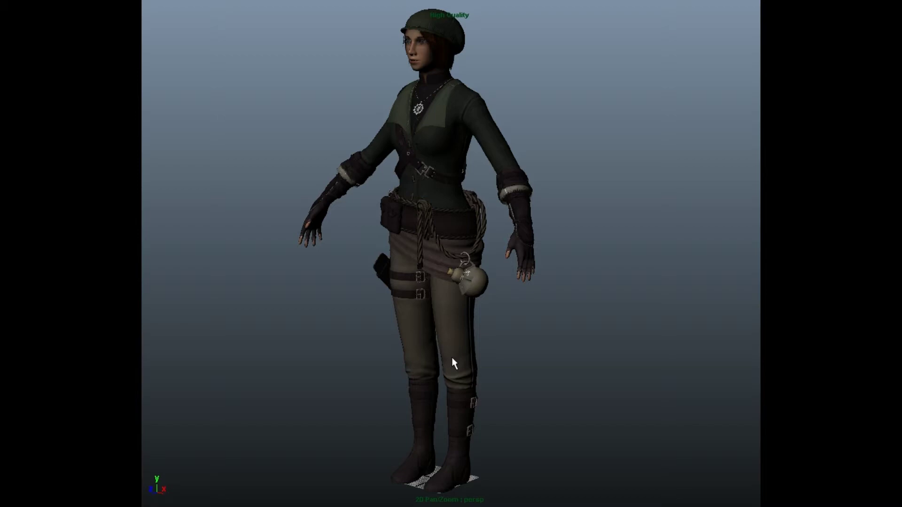
{"action": "middle_click_drag", "start_coordinate": [452, 358], "coordinate": [448, 299], "text": "alt"}
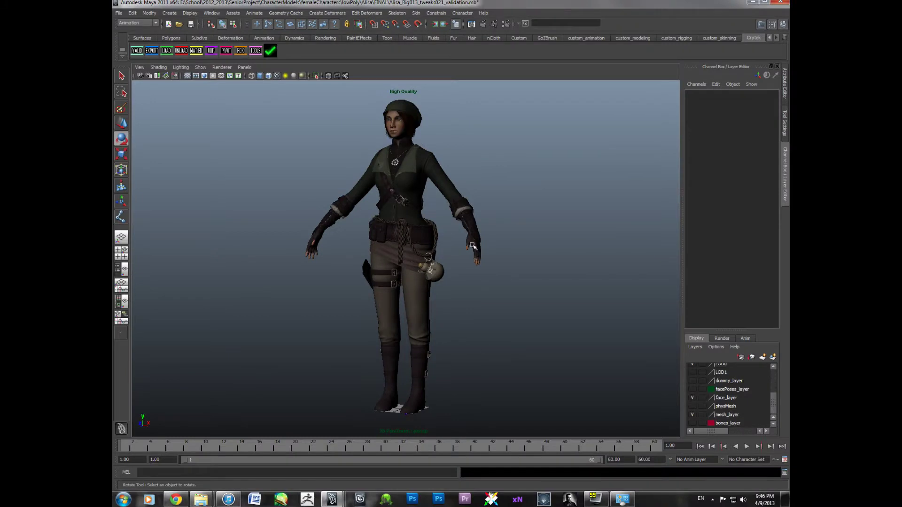
{"action": "middle_click_drag", "start_coordinate": [375, 231], "coordinate": [379, 240], "text": "alt"}
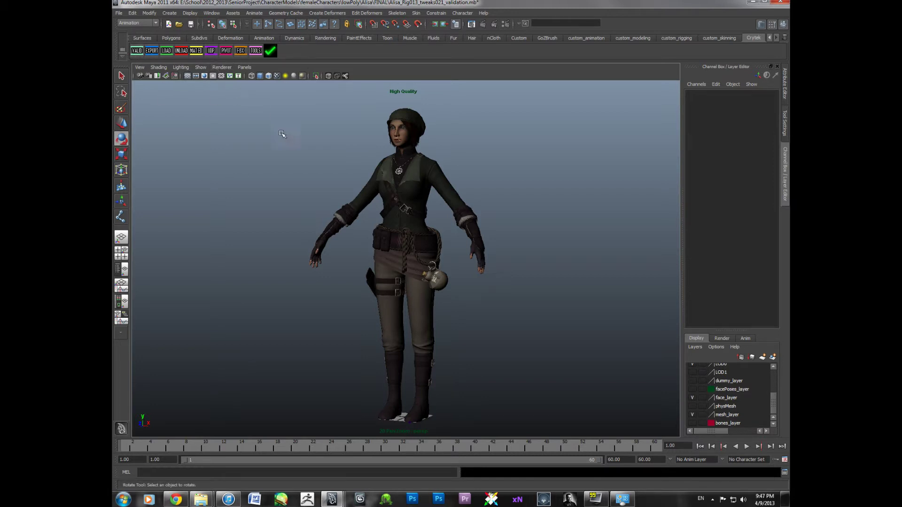
{"action": "middle_click_drag", "start_coordinate": [385, 212], "coordinate": [377, 208], "text": "alt"}
{"action": "left_click_drag", "start_coordinate": [376, 208], "coordinate": [377, 203], "text": "alt"}
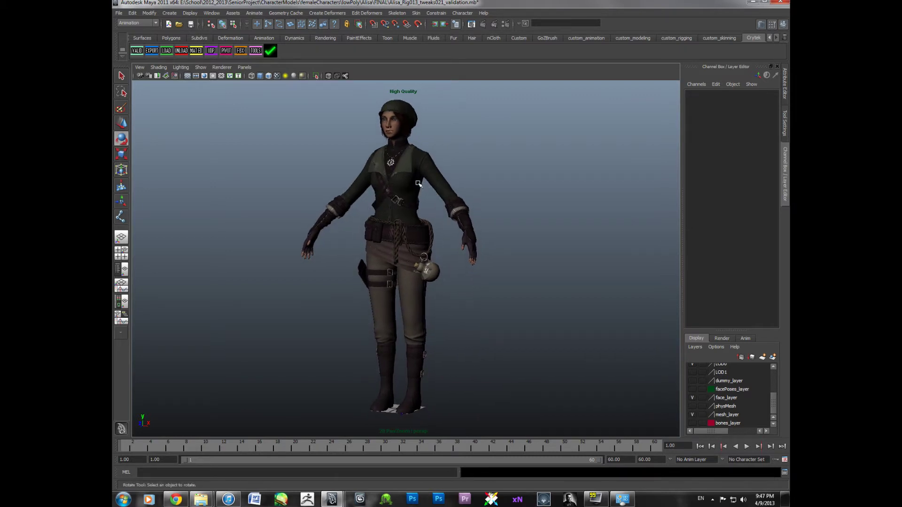
{"action": "left_click_drag", "start_coordinate": [418, 183], "coordinate": [429, 230], "text": "alt"}
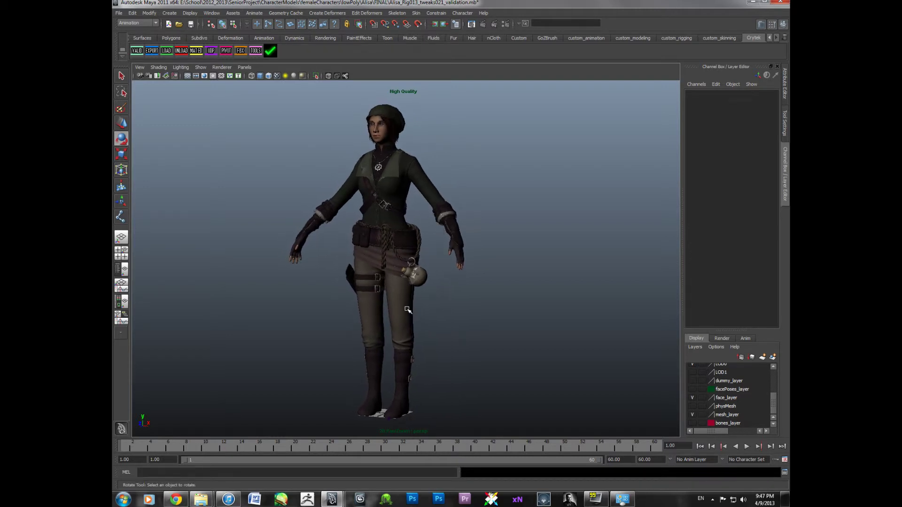
{"action": "left_click_drag", "start_coordinate": [409, 308], "coordinate": [388, 308], "text": "alt"}
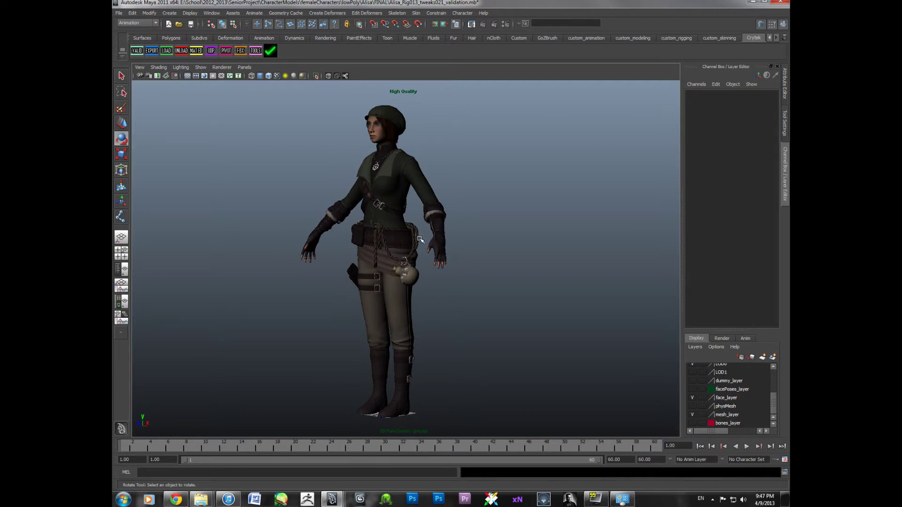
{"action": "middle_click_drag", "start_coordinate": [419, 279], "coordinate": [425, 275], "text": "alt"}
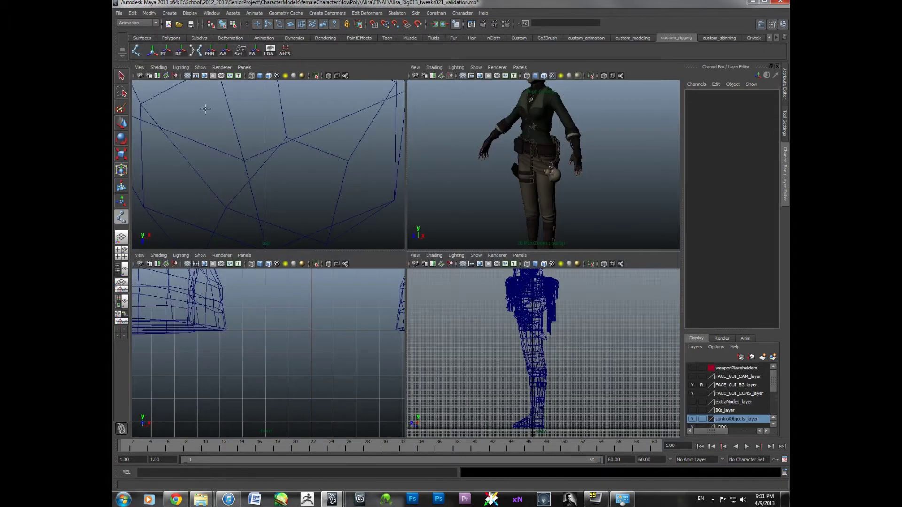
Create a leg joint chain in the side view with joints at the hip, knee, ankle and heel
{"action": "left_click", "coordinate": [136, 51]}
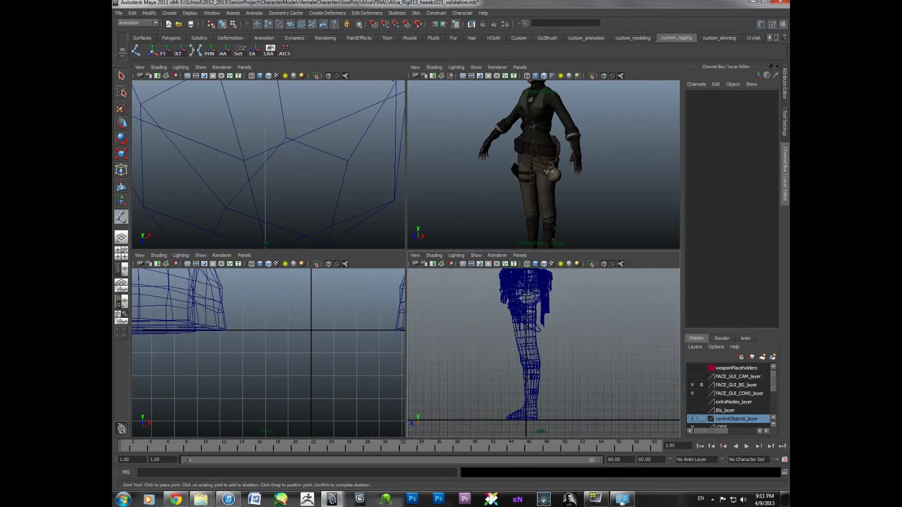
{"action": "left_click", "coordinate": [526, 287]}
{"action": "left_click", "coordinate": [528, 346]}
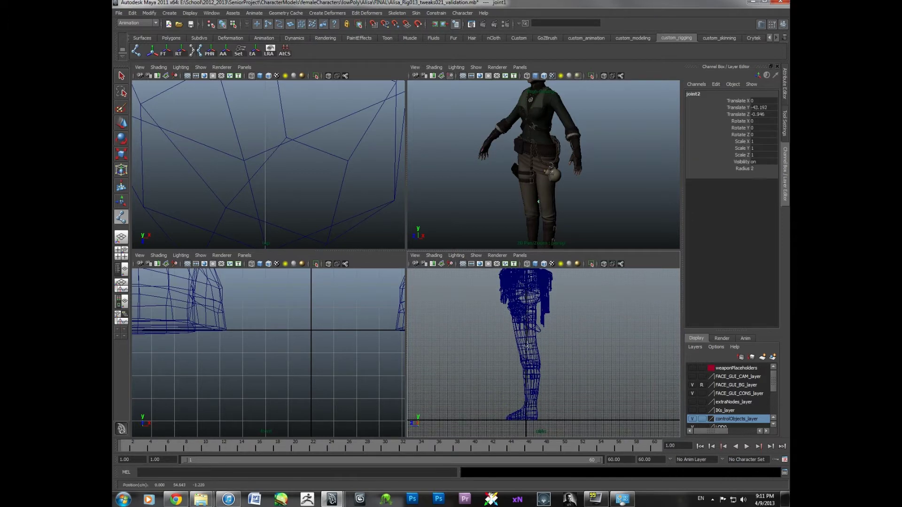
{"action": "left_click", "coordinate": [536, 404]}
{"action": "scroll", "coordinate": [540, 390], "scroll_direction": "up", "scroll_amount": 3}
{"action": "middle_click_drag", "start_coordinate": [541, 376], "coordinate": [554, 358], "text": "alt"}
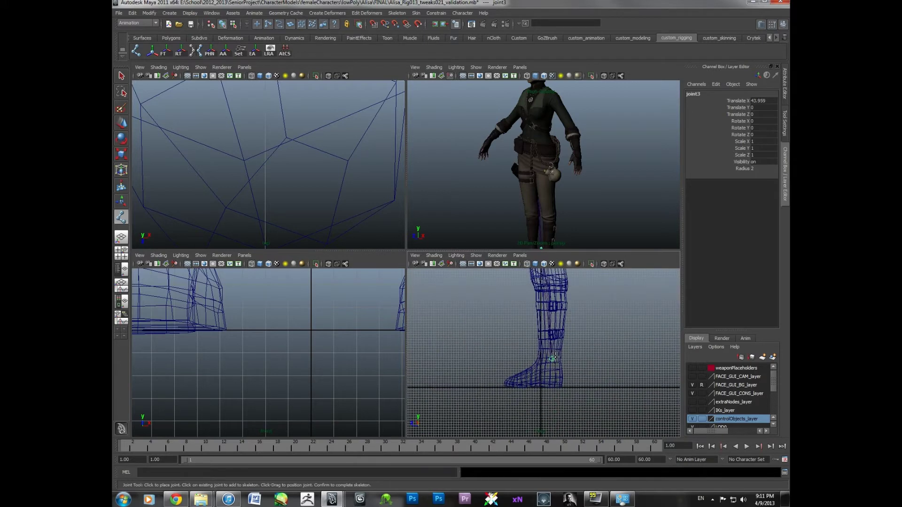
{"action": "left_click", "coordinate": [552, 387]}
{"action": "key", "text": "q"}
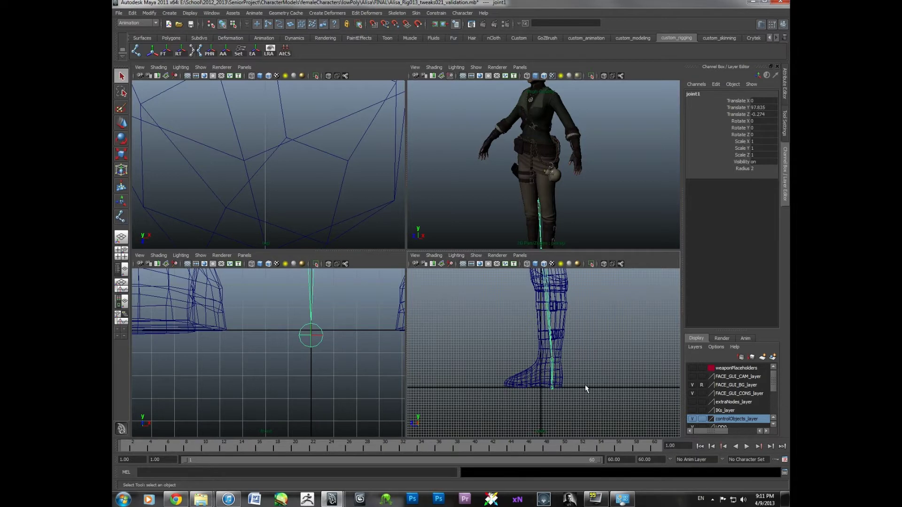
Examine how the leg joints sit inside the mesh from foot to hip in the side view
{"action": "scroll", "coordinate": [585, 385], "scroll_direction": "up", "scroll_amount": 5}
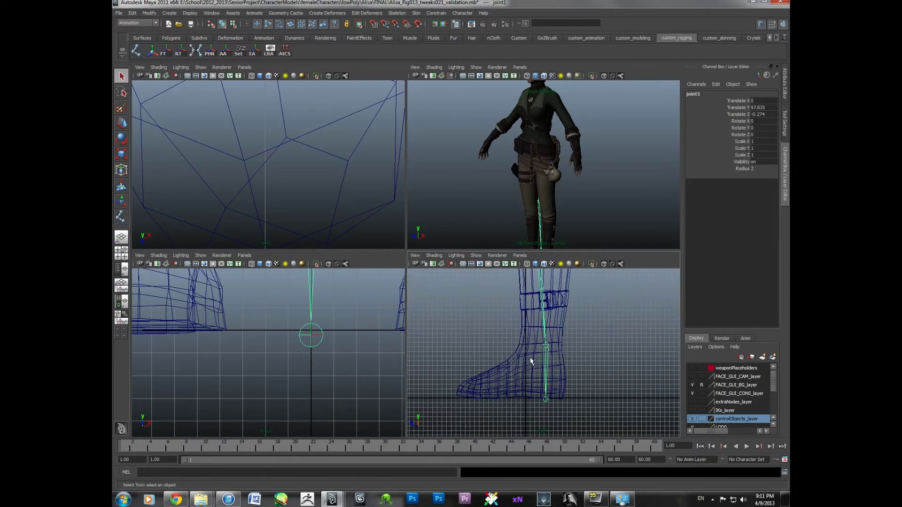
{"action": "scroll", "coordinate": [546, 341], "scroll_direction": "down", "scroll_amount": 2}
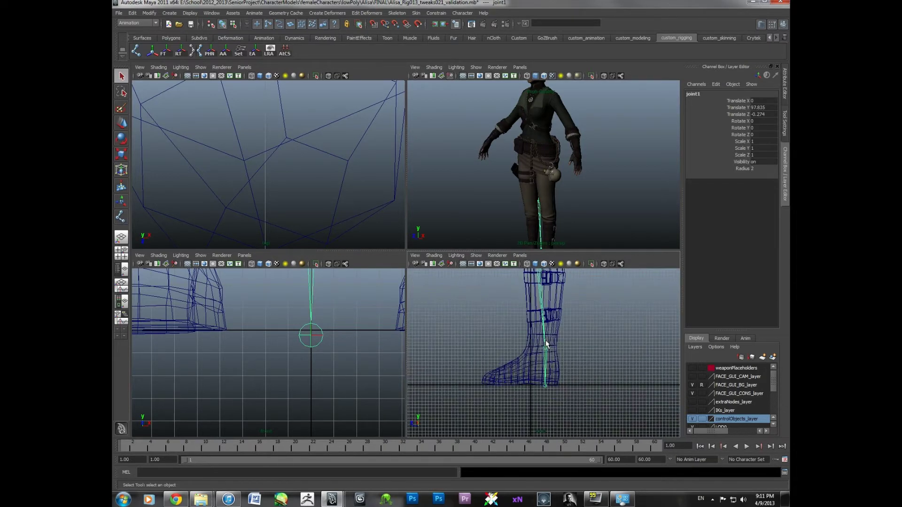
{"action": "middle_click_drag", "start_coordinate": [530, 341], "coordinate": [509, 399], "text": "alt"}
{"action": "middle_click_drag", "start_coordinate": [510, 310], "coordinate": [506, 401], "text": "alt"}
{"action": "scroll", "coordinate": [510, 333], "scroll_direction": "down", "scroll_amount": 3}
{"action": "scroll", "coordinate": [510, 334], "scroll_direction": "down", "scroll_amount": 3}
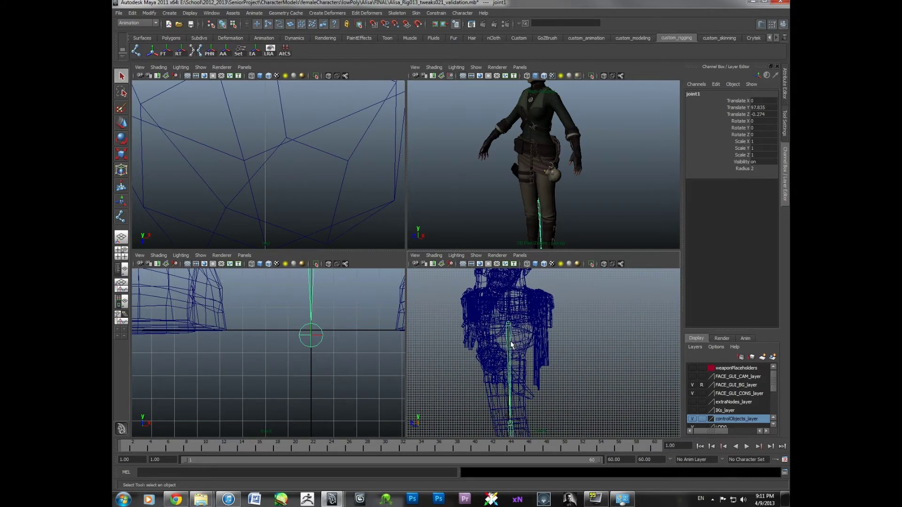
{"action": "middle_click_drag", "start_coordinate": [511, 345], "coordinate": [514, 277], "text": "alt"}
{"action": "middle_click_drag", "start_coordinate": [518, 369], "coordinate": [530, 339], "text": "alt"}
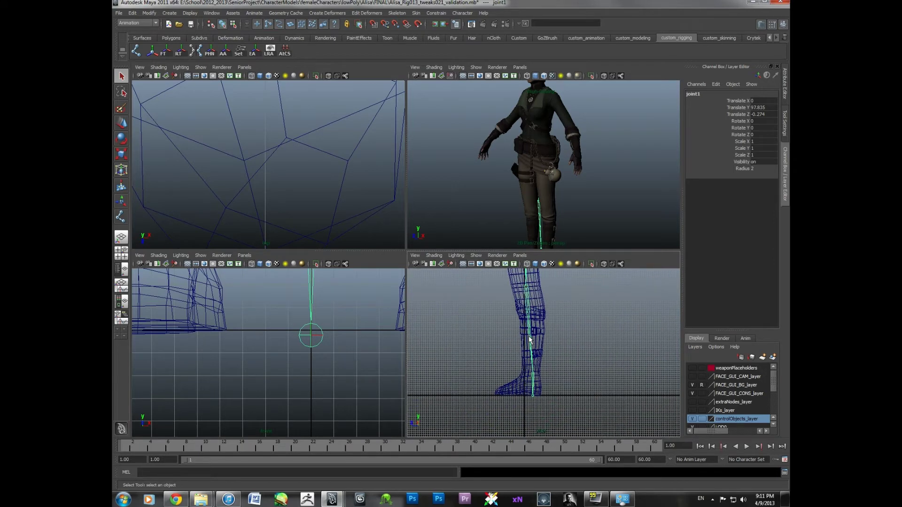
Move the heel joint vertically with snapping so it sits on the ground line under the foot
{"action": "scroll", "coordinate": [498, 392], "scroll_direction": "up", "scroll_amount": 5}
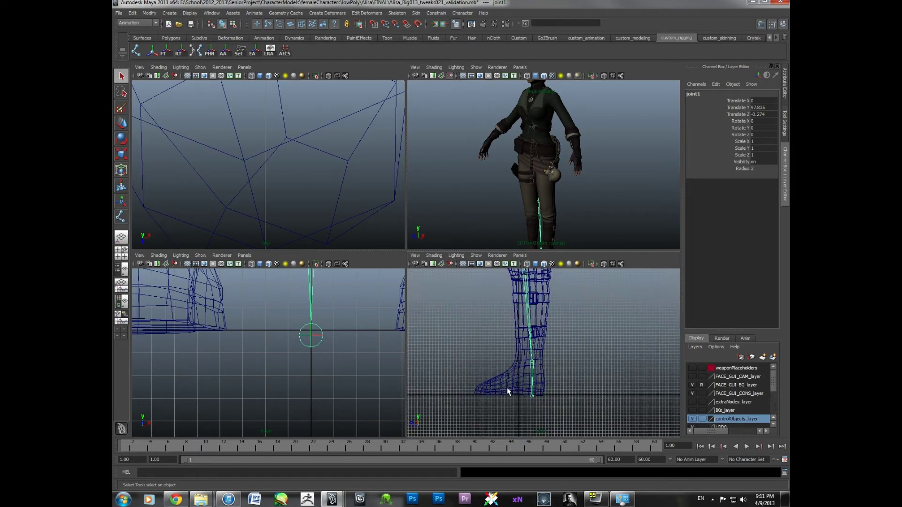
{"action": "middle_click_drag", "start_coordinate": [508, 390], "coordinate": [544, 373], "text": "alt"}
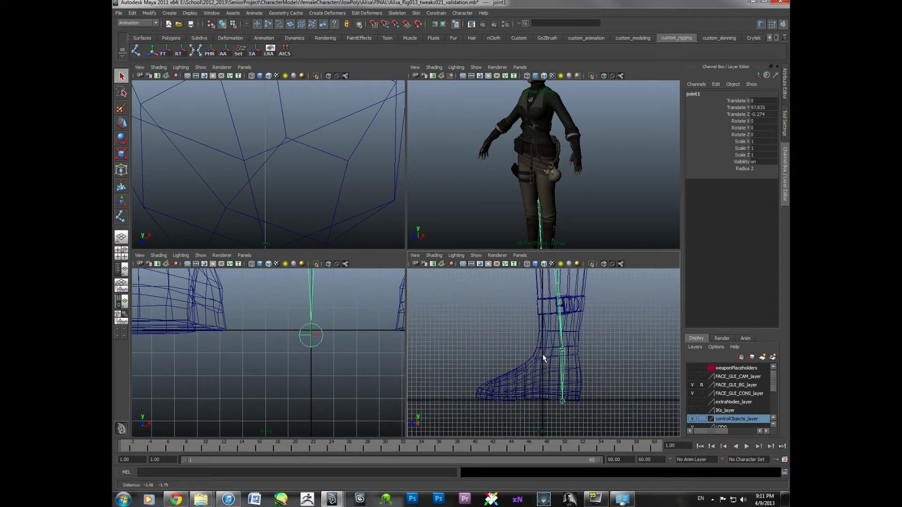
{"action": "left_click", "coordinate": [563, 402]}
{"action": "middle_click_drag", "start_coordinate": [563, 402], "coordinate": [558, 368], "text": "alt"}
{"action": "key", "text": "w"}
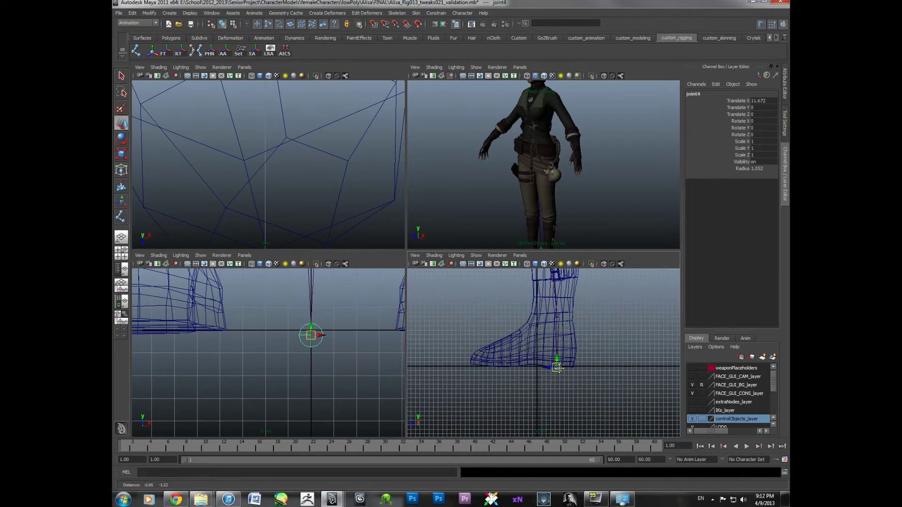
{"action": "scroll", "coordinate": [561, 372], "scroll_direction": "up", "scroll_amount": 2}
{"action": "key", "text": "v"}
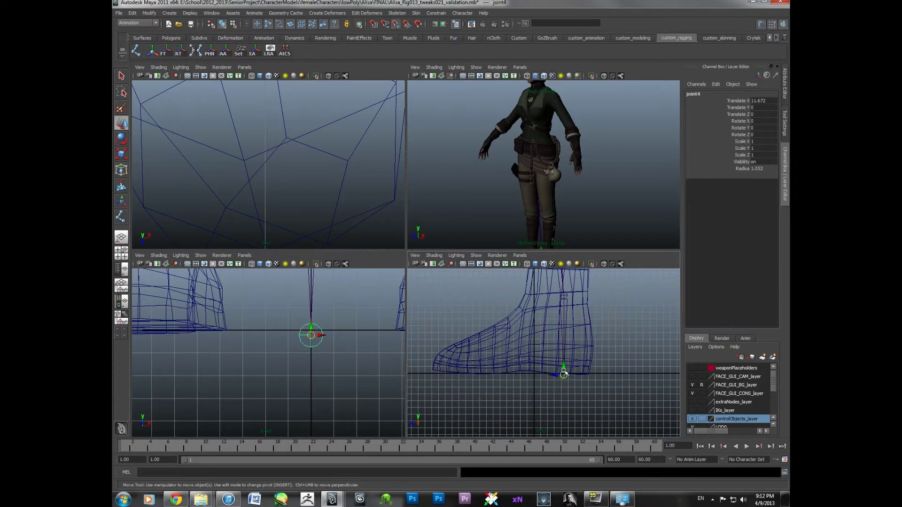
{"action": "left_click_drag", "start_coordinate": [564, 375], "coordinate": [600, 373]}
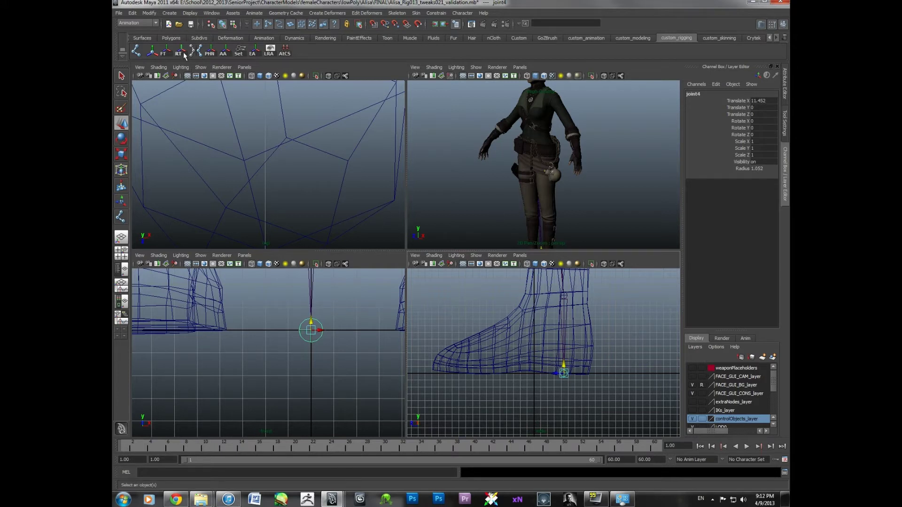
Create a separate two-joint chain on the ground line, from the ball of the foot to the toe tip
{"action": "left_click", "coordinate": [136, 51]}
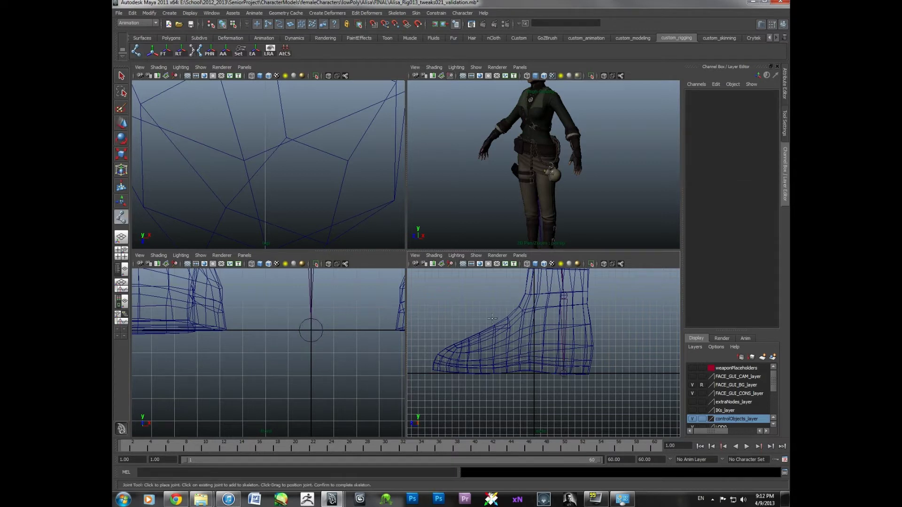
{"action": "left_click", "coordinate": [499, 373]}
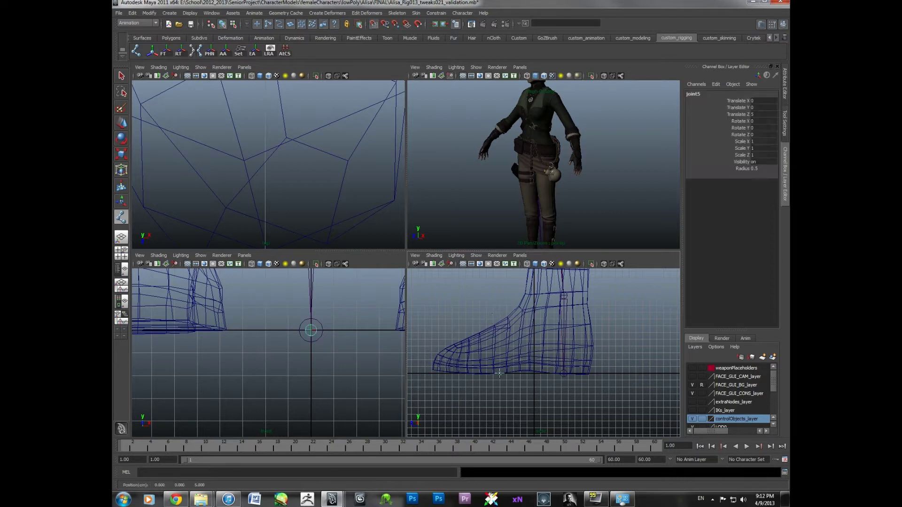
{"action": "left_click", "coordinate": [431, 373]}
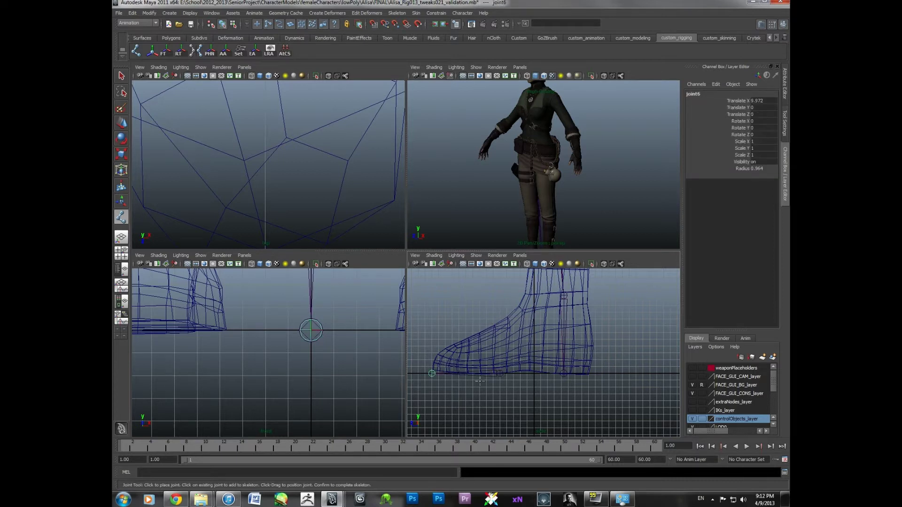
{"action": "key", "text": "w"}
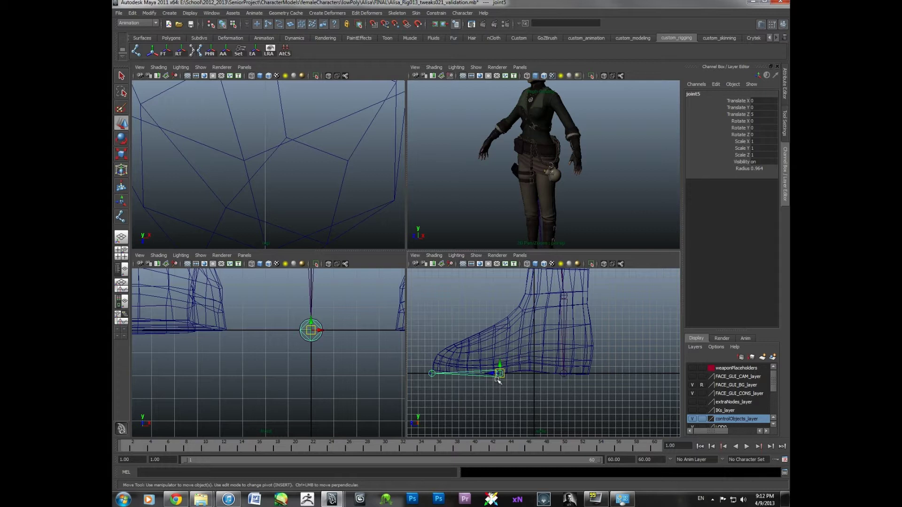
Parent the ball joint to the ankle joint and check the selection of the ankle and heel joints
{"action": "left_click", "coordinate": [570, 312]}
{"action": "key", "text": "p"}
{"action": "left_click", "coordinate": [601, 318]}
{"action": "left_click", "coordinate": [565, 306]}
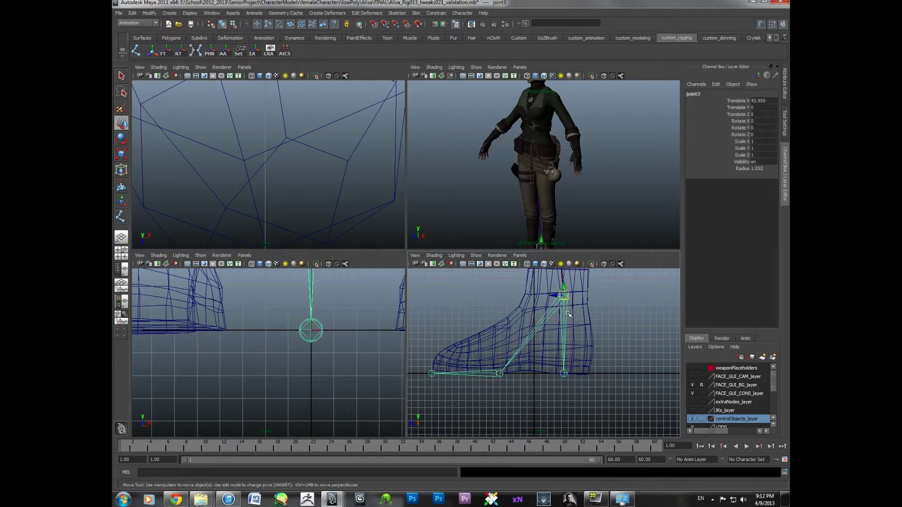
{"action": "left_click", "coordinate": [564, 374]}
Duplicate the toe tip joint and move the copy up about 1 unit above the original
{"action": "left_click", "coordinate": [432, 373]}
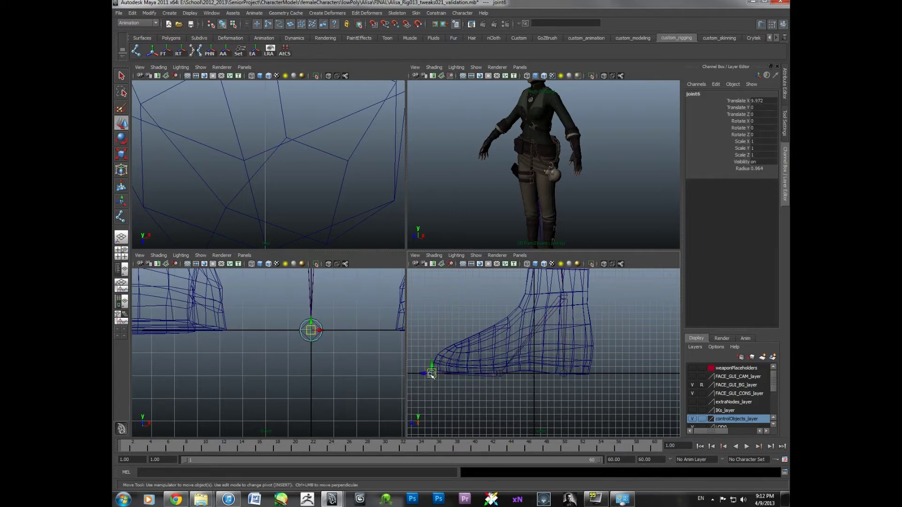
{"action": "middle_click_drag", "start_coordinate": [432, 373], "coordinate": [505, 346], "text": "alt"}
{"action": "right_click_drag", "start_coordinate": [505, 346], "coordinate": [520, 348], "text": "alt"}
{"action": "middle_click_drag", "start_coordinate": [521, 348], "coordinate": [518, 369], "text": "alt"}
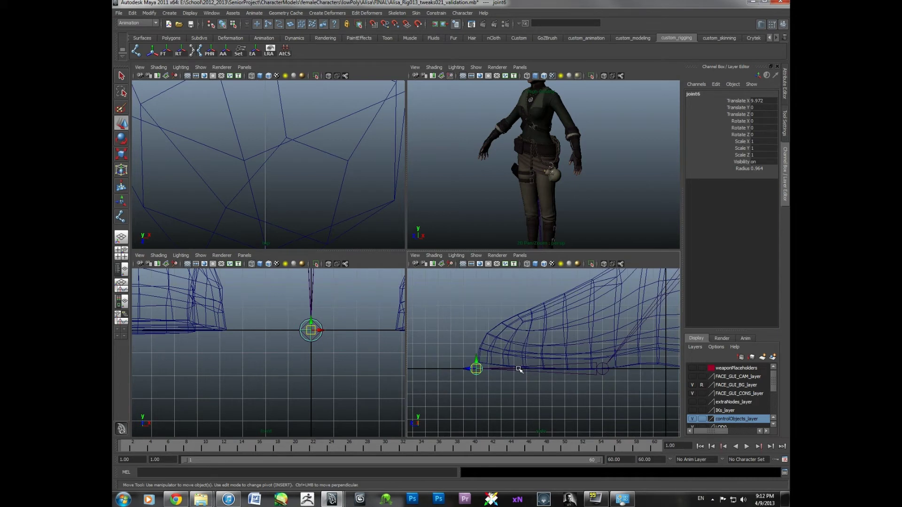
{"action": "key", "text": "Down"}
{"action": "left_click_drag", "start_coordinate": [476, 359], "coordinate": [478, 350]}
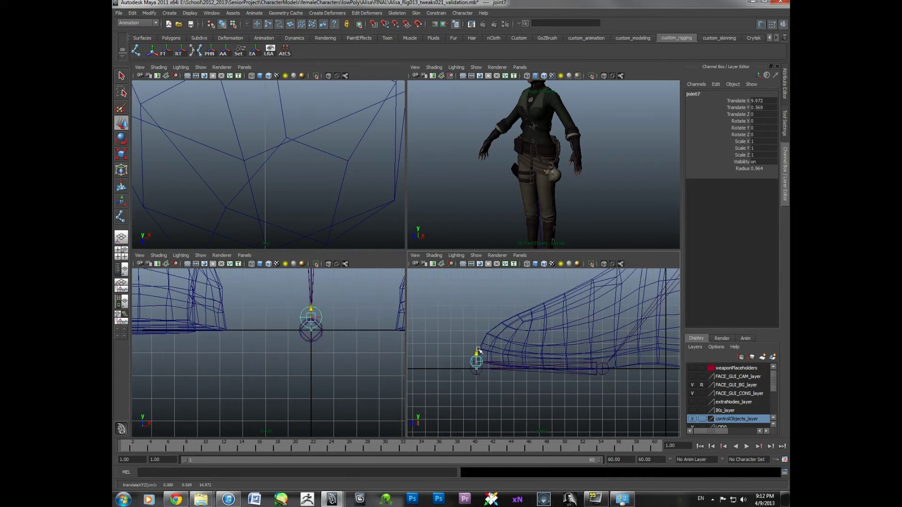
{"action": "left_click", "coordinate": [451, 354]}
Move the leg chain sideways from its root hip joint to Translate X 9.3, inside the leg on the water-flask side
{"action": "middle_click_drag", "start_coordinate": [480, 359], "coordinate": [467, 363], "text": "alt"}
{"action": "right_click_drag", "start_coordinate": [467, 364], "coordinate": [416, 369], "text": "alt"}
{"action": "middle_click_drag", "start_coordinate": [550, 319], "coordinate": [536, 394], "text": "alt"}
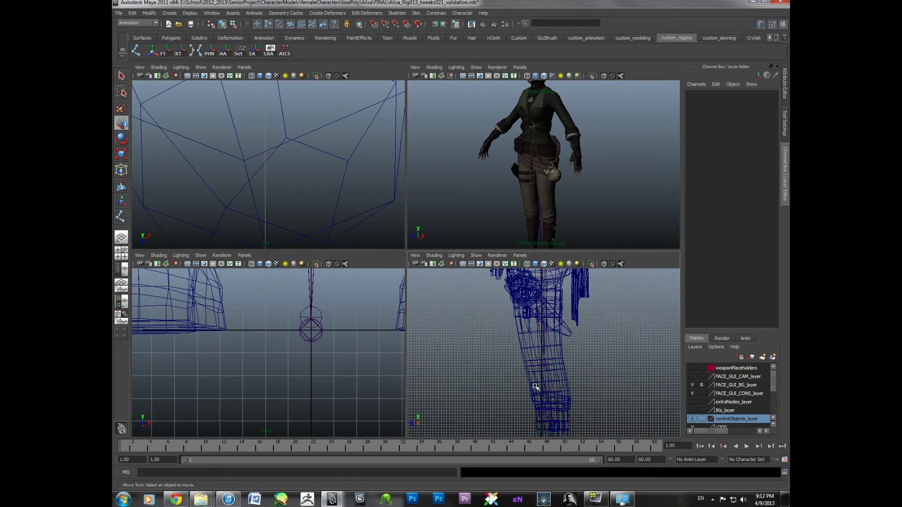
{"action": "left_click", "coordinate": [544, 332]}
{"action": "key", "text": "f"}
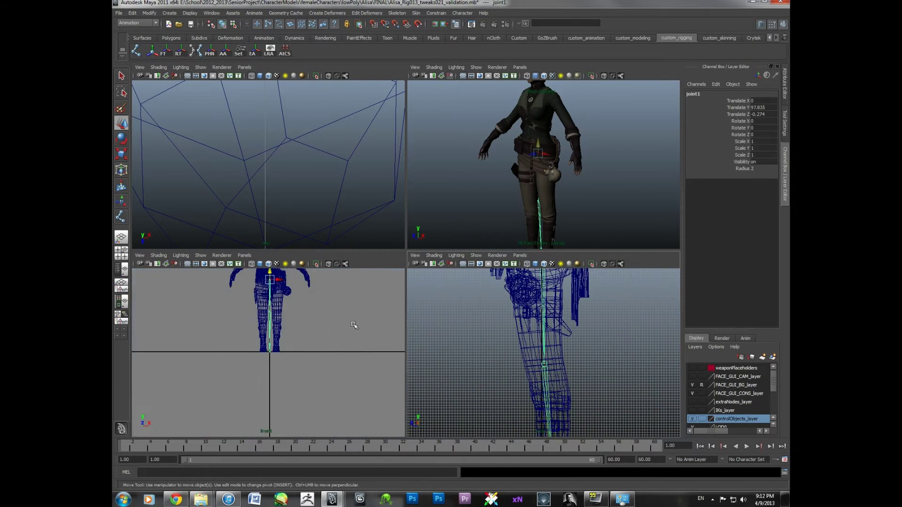
{"action": "scroll", "coordinate": [304, 292], "scroll_direction": "up", "scroll_amount": 5}
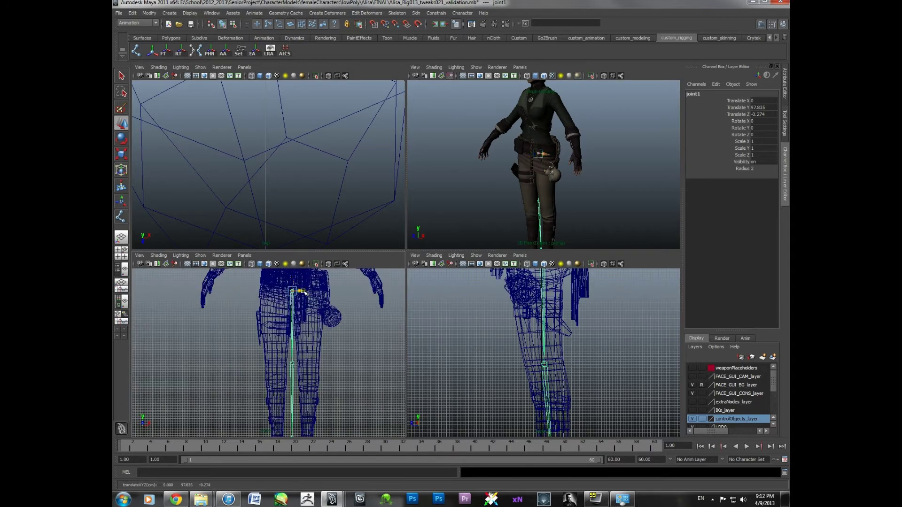
{"action": "left_click_drag", "start_coordinate": [305, 293], "coordinate": [320, 295]}
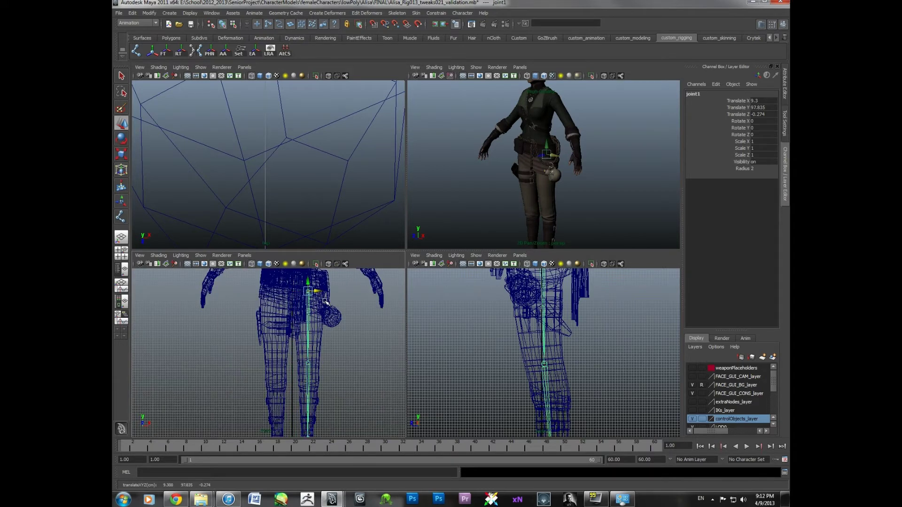
Try rotating the knee joint to bend the lower leg, then undo the rotation and clear the selection
{"action": "scroll", "coordinate": [552, 301], "scroll_direction": "down", "scroll_amount": 2}
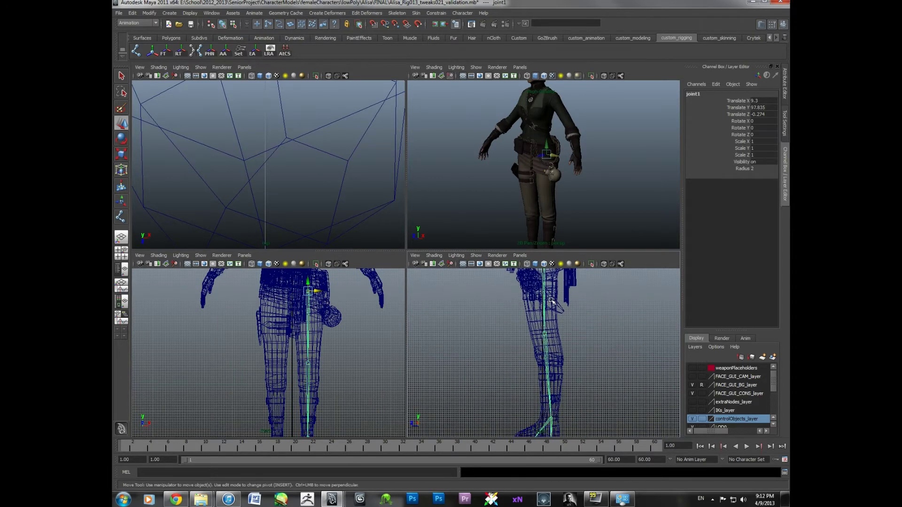
{"action": "middle_click_drag", "start_coordinate": [552, 301], "coordinate": [548, 274], "text": "alt"}
{"action": "scroll", "coordinate": [562, 392], "scroll_direction": "up", "scroll_amount": 3}
{"action": "middle_click_drag", "start_coordinate": [562, 392], "coordinate": [544, 426], "text": "alt"}
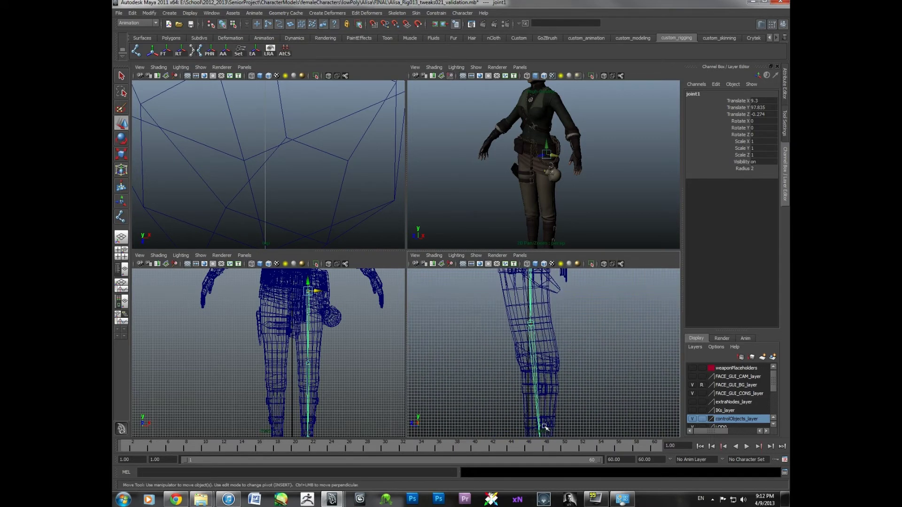
{"action": "left_click", "coordinate": [534, 331]}
{"action": "key", "text": "e"}
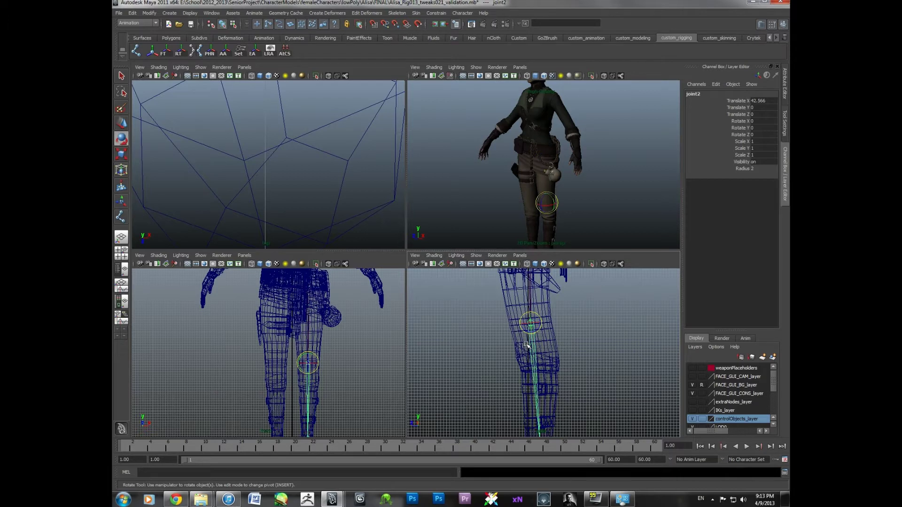
{"action": "left_click_drag", "start_coordinate": [528, 332], "coordinate": [533, 329]}
{"action": "key", "text": "ctrl+z"}
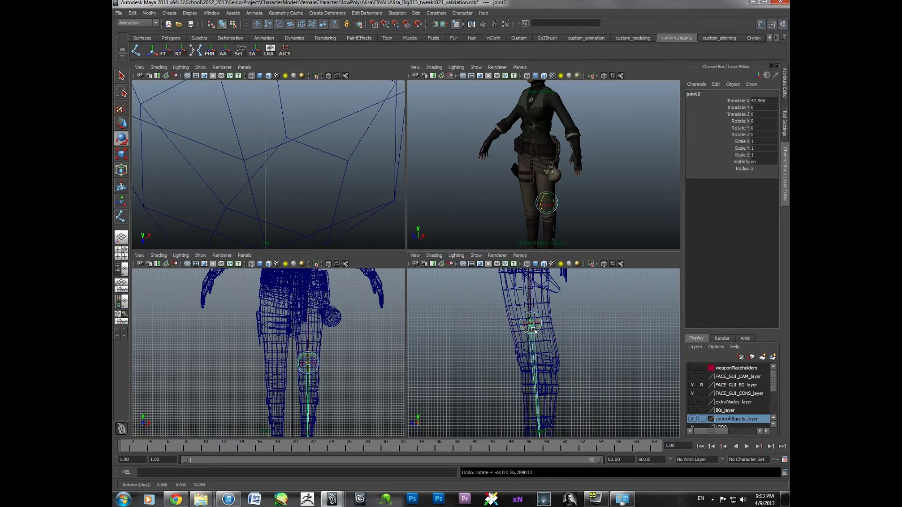
{"action": "left_click", "coordinate": [560, 334]}
{"action": "scroll", "coordinate": [558, 333], "scroll_direction": "down", "scroll_amount": 1}
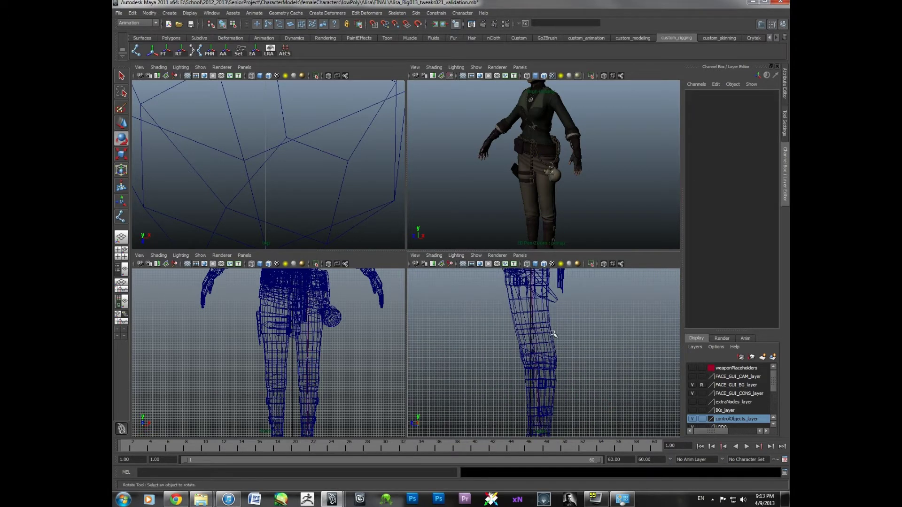
Hide the character mesh layer and select the leg chain from the root joint down through its whole hierarchy
{"action": "left_click_drag", "start_coordinate": [554, 181], "coordinate": [573, 163], "text": "alt"}
{"action": "middle_click_drag", "start_coordinate": [567, 176], "coordinate": [563, 165], "text": "alt"}
{"action": "left_click_drag", "start_coordinate": [564, 165], "coordinate": [539, 178], "text": "alt"}
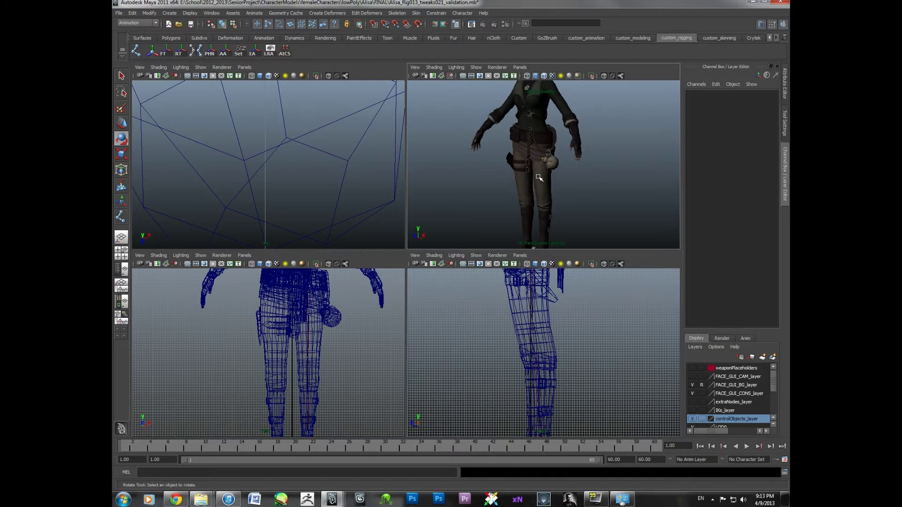
{"action": "left_click", "coordinate": [539, 178]}
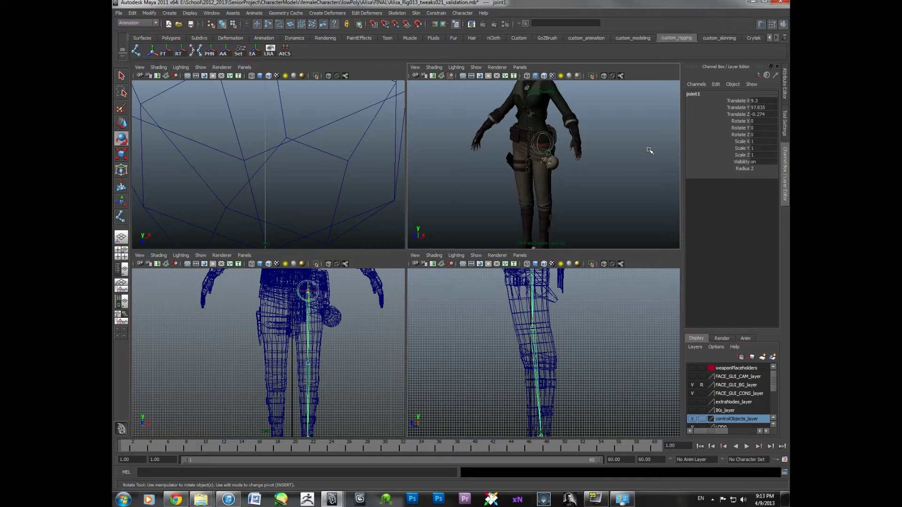
{"action": "key", "text": "w"}
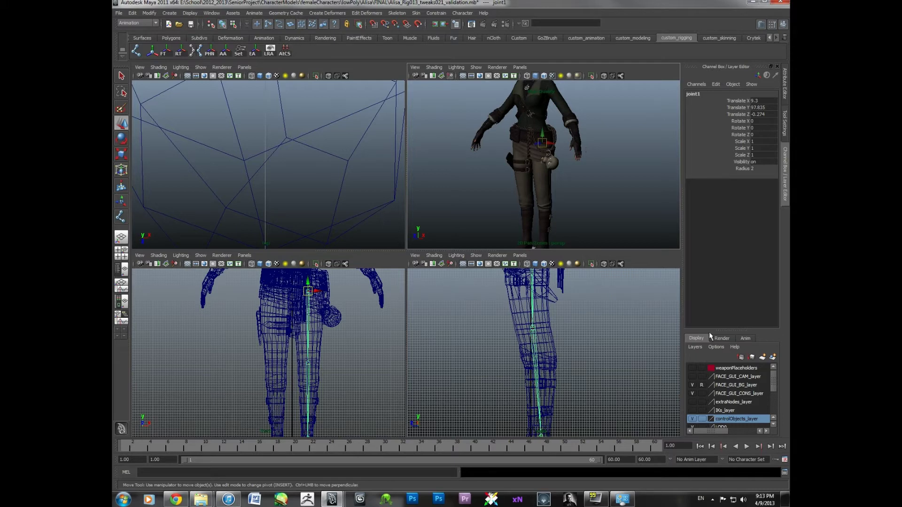
{"action": "scroll", "coordinate": [736, 409], "scroll_direction": "down", "scroll_amount": 3}
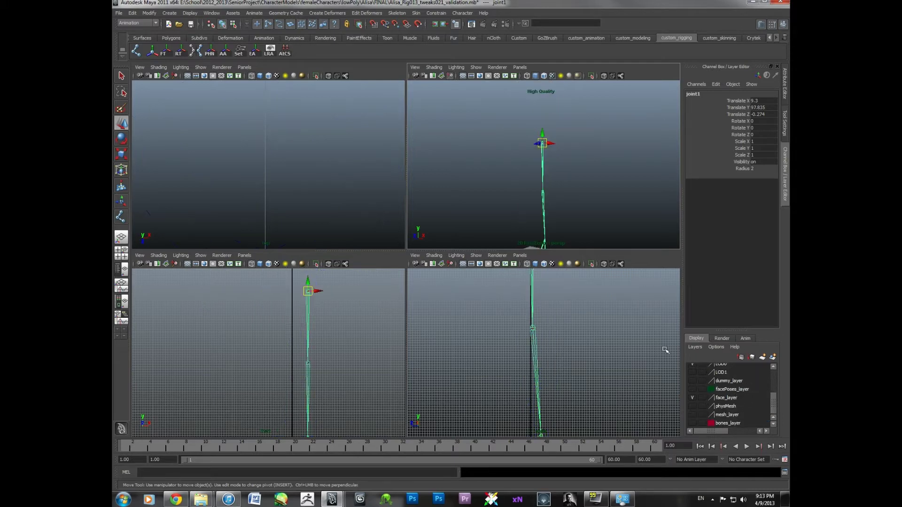
{"action": "left_click_drag", "start_coordinate": [599, 174], "coordinate": [581, 116], "text": "alt"}
{"action": "key", "text": "g"}
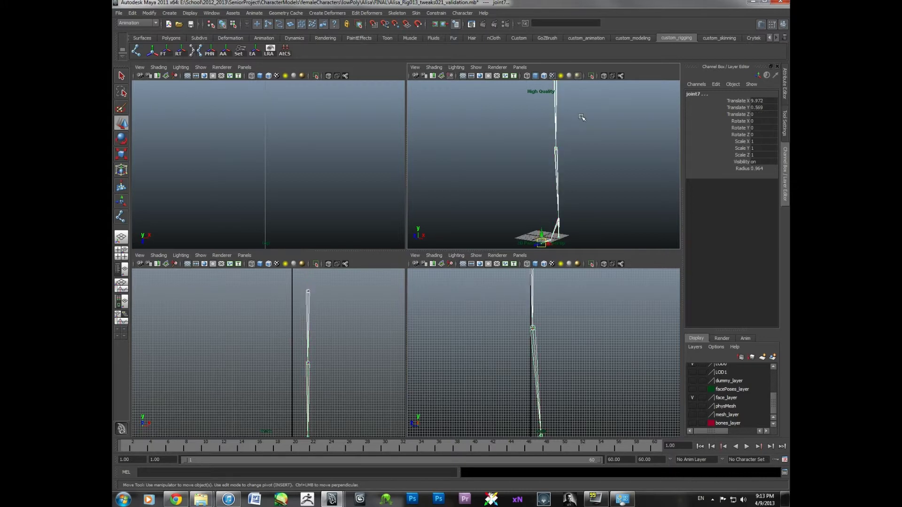
{"action": "middle_click_drag", "start_coordinate": [581, 118], "coordinate": [571, 158], "text": "alt"}
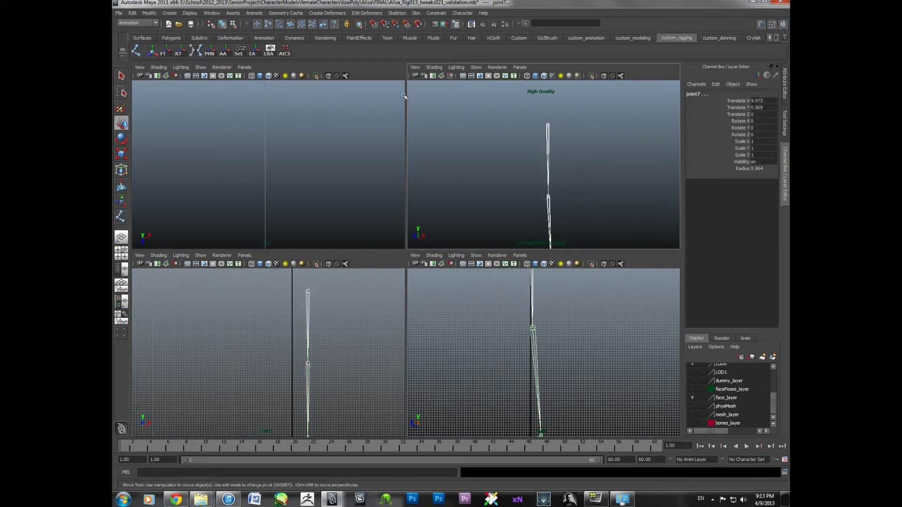
{"action": "left_click", "coordinate": [211, 14]}
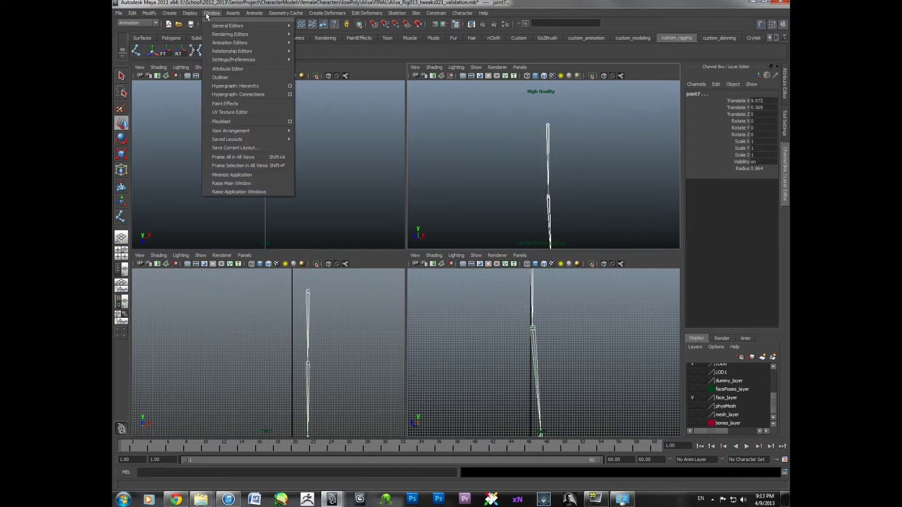
{"action": "mouse_move", "coordinate": [285, 15]}
{"action": "mouse_move", "coordinate": [151, 14]}
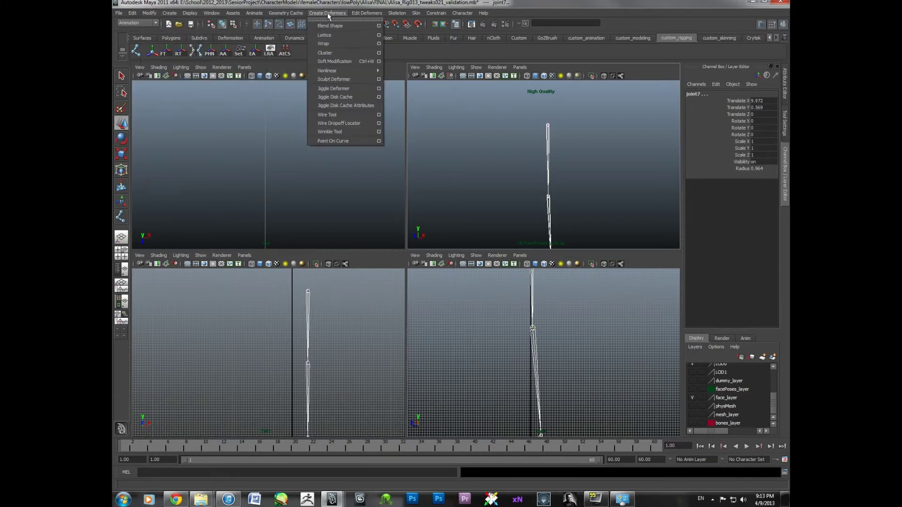
{"action": "mouse_move", "coordinate": [399, 17]}
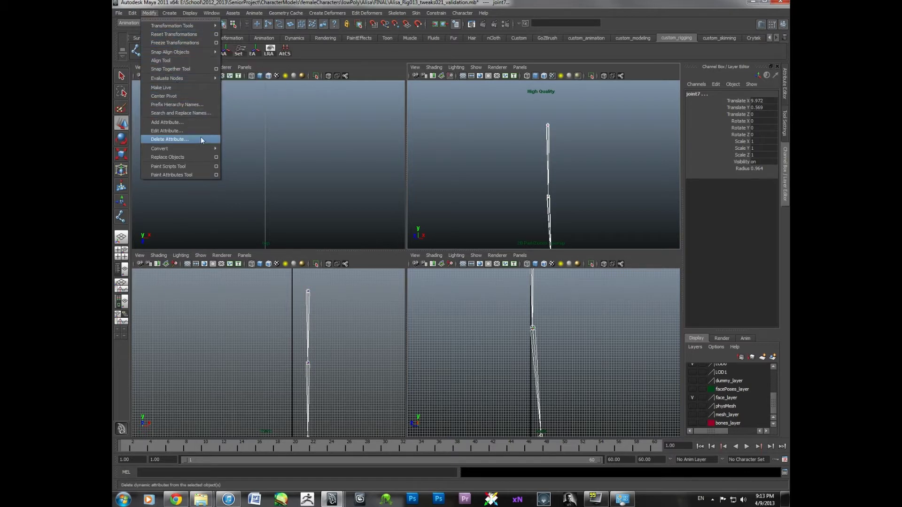
Select the leg's root joint and every joint below it with the MEL command "select -hi"
{"action": "left_click", "coordinate": [187, 472]}
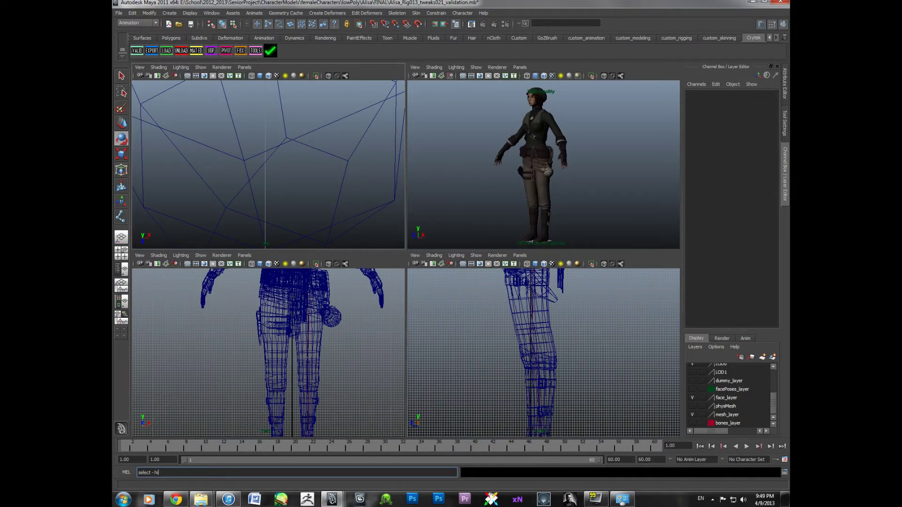
{"action": "left_click", "coordinate": [308, 329]}
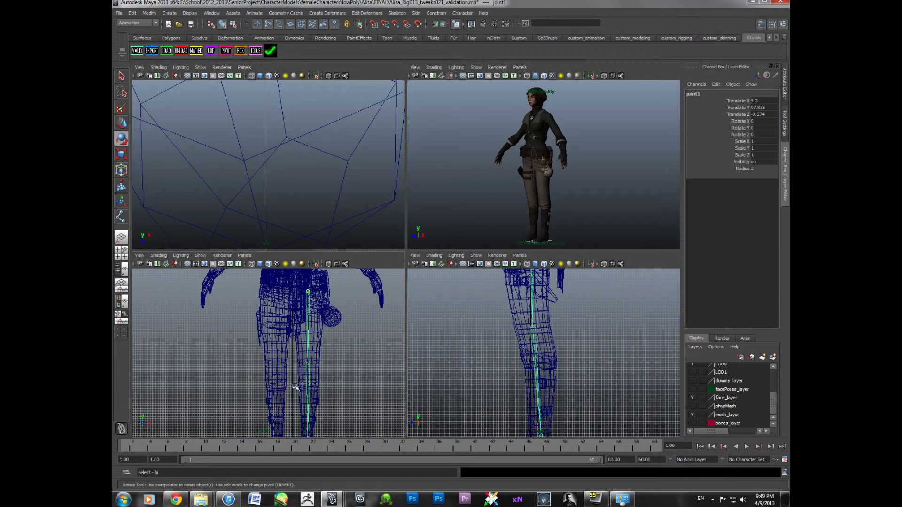
{"action": "left_click", "coordinate": [173, 471]}
{"action": "key", "text": "Return"}
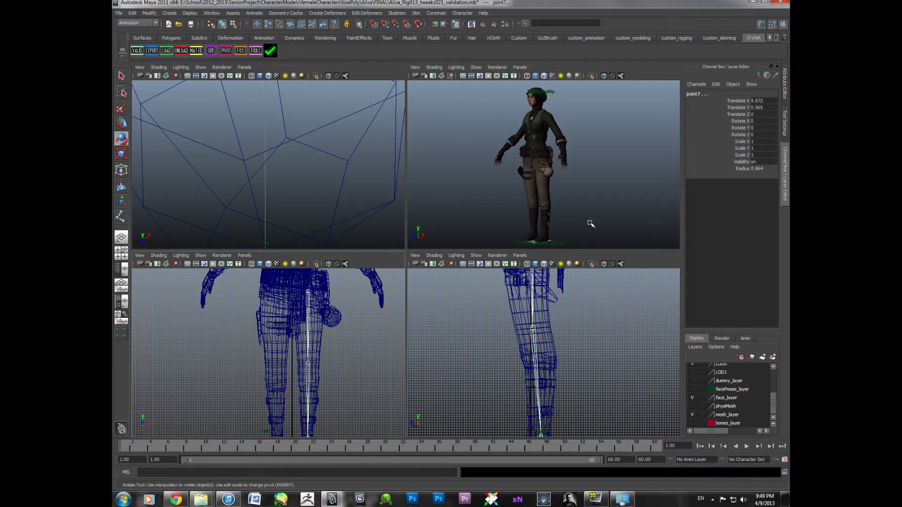
Display the local rotation axes of all selected leg joints with the LRA command from the custom rigging tools
{"action": "middle_click_drag", "start_coordinate": [543, 357], "coordinate": [540, 305], "text": "alt"}
{"action": "middle_click_drag", "start_coordinate": [536, 317], "coordinate": [535, 342], "text": "alt"}
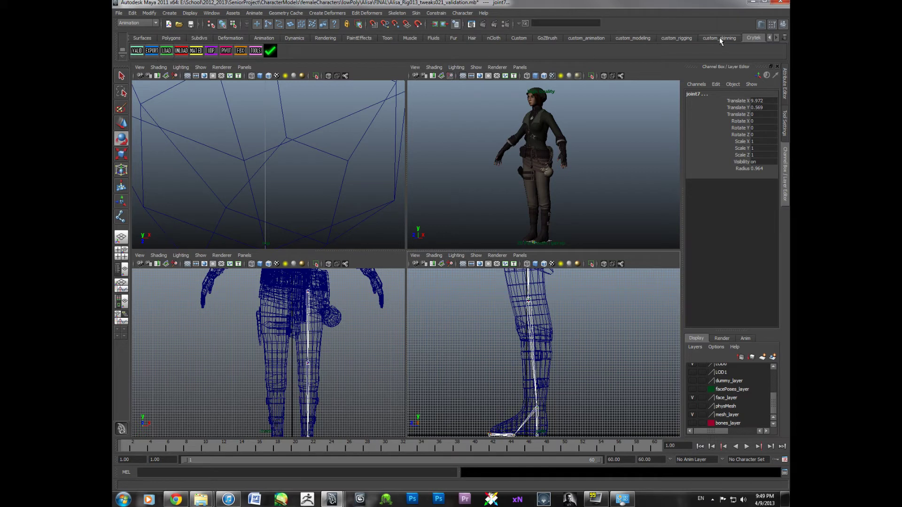
{"action": "left_click", "coordinate": [683, 37]}
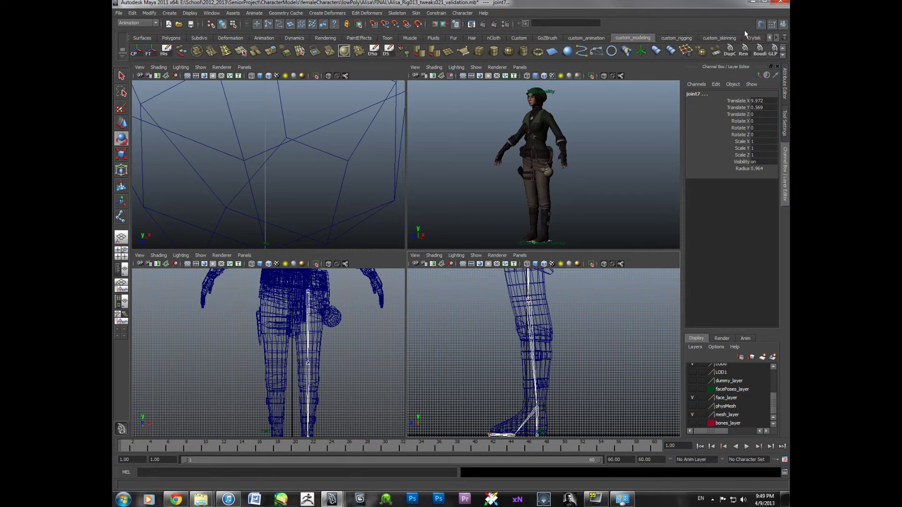
{"action": "left_click", "coordinate": [719, 38]}
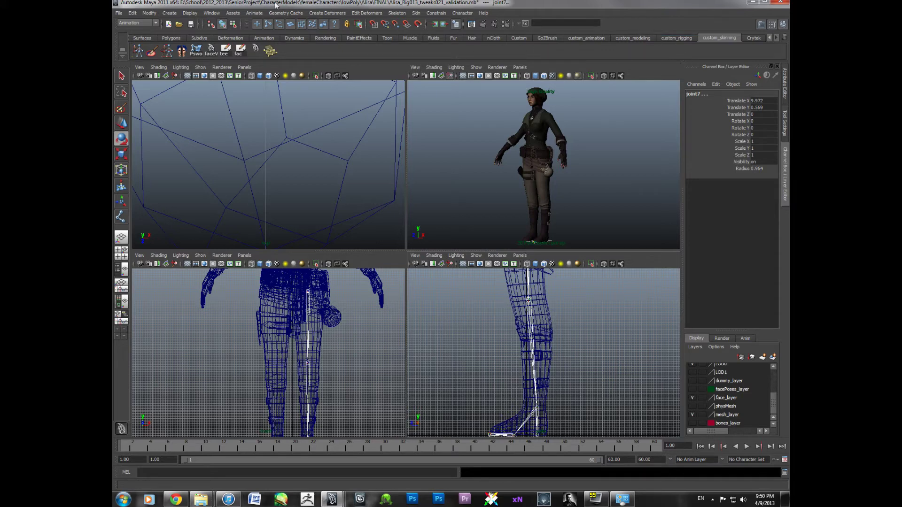
{"action": "left_click", "coordinate": [582, 38]}
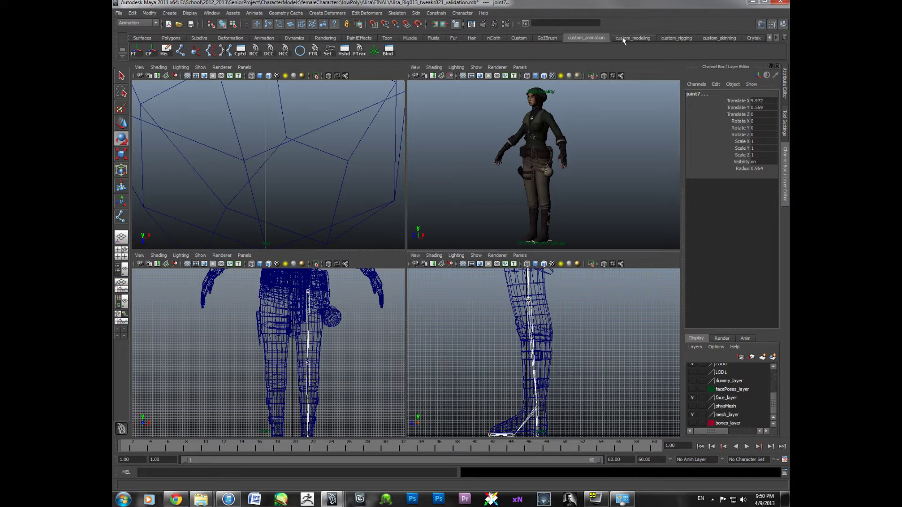
{"action": "left_click", "coordinate": [650, 38]}
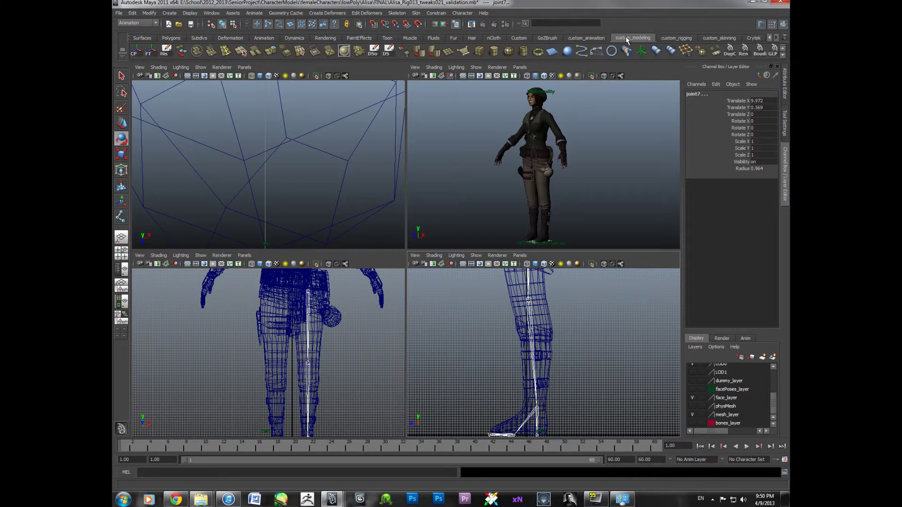
{"action": "left_click", "coordinate": [676, 39]}
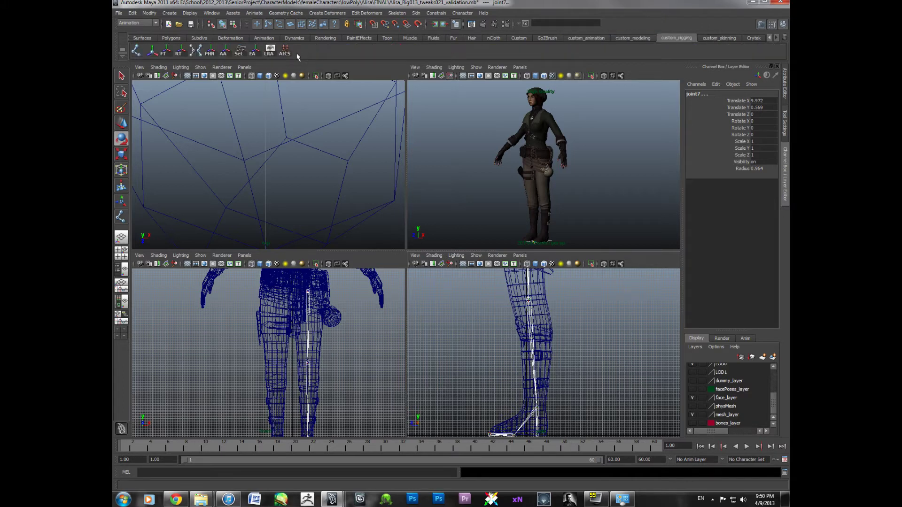
{"action": "left_click", "coordinate": [268, 49]}
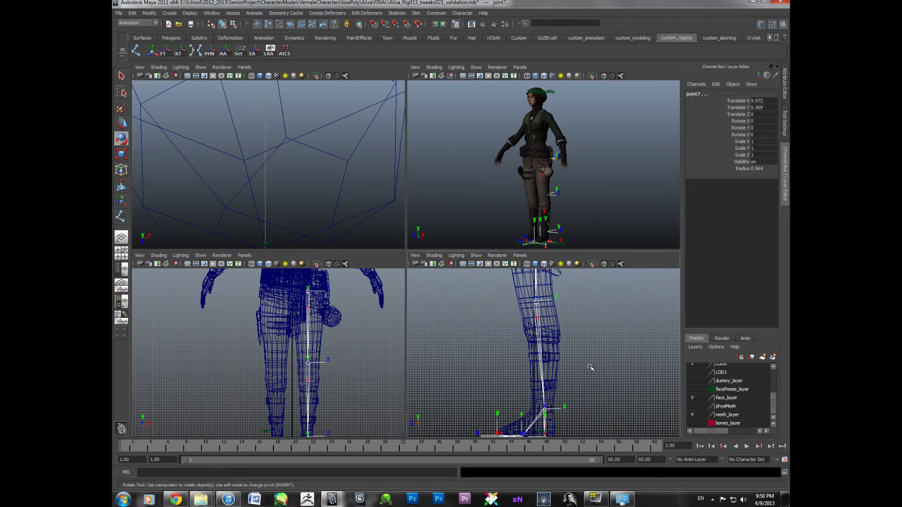
Examine the orientation of the local rotation axes from hip to toes in the side view and in the enlarged perspective view
{"action": "middle_click_drag", "start_coordinate": [583, 339], "coordinate": [592, 392], "text": "alt"}
{"action": "middle_click_drag", "start_coordinate": [572, 300], "coordinate": [548, 319], "text": "alt"}
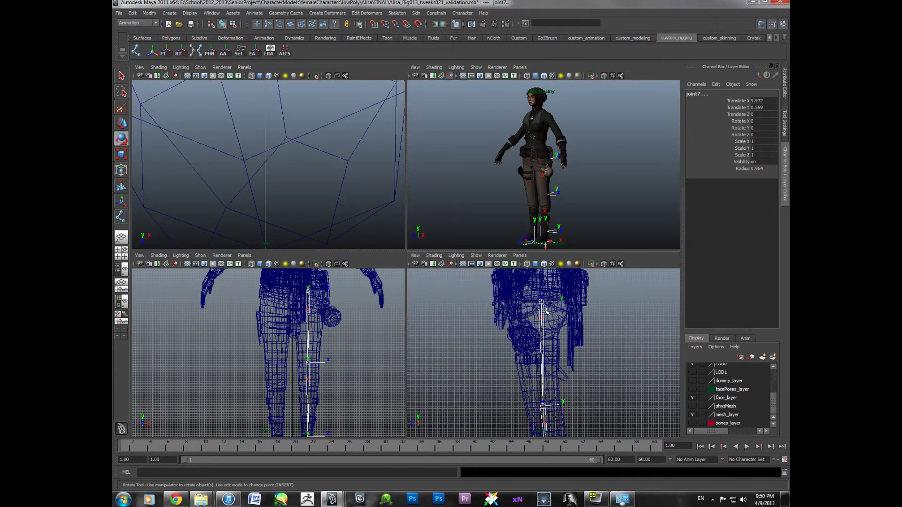
{"action": "middle_click_drag", "start_coordinate": [545, 385], "coordinate": [545, 336], "text": "alt"}
{"action": "middle_click_drag", "start_coordinate": [543, 419], "coordinate": [572, 352], "text": "alt"}
{"action": "middle_click_drag", "start_coordinate": [519, 396], "coordinate": [510, 425], "text": "alt"}
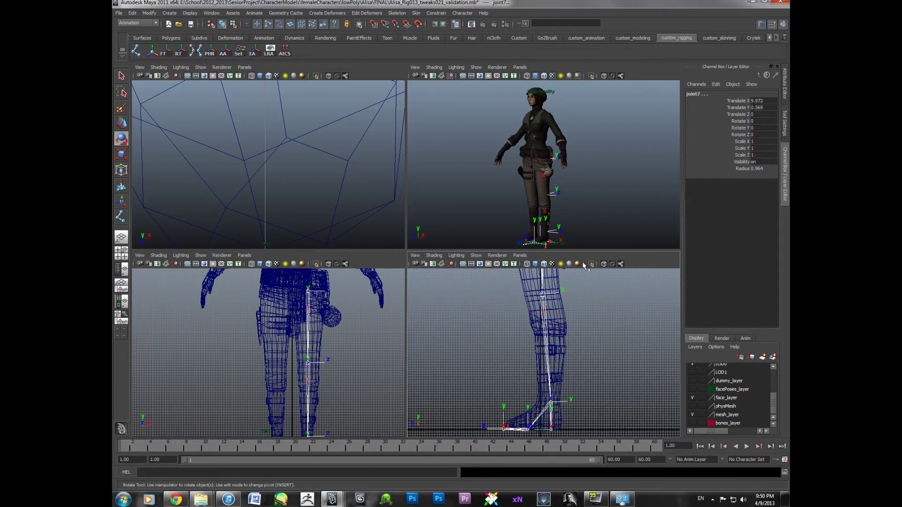
{"action": "scroll", "coordinate": [565, 209], "scroll_direction": "up", "scroll_amount": 3}
{"action": "key", "text": "space"}
{"action": "scroll", "coordinate": [446, 290], "scroll_direction": "down", "scroll_amount": 3}
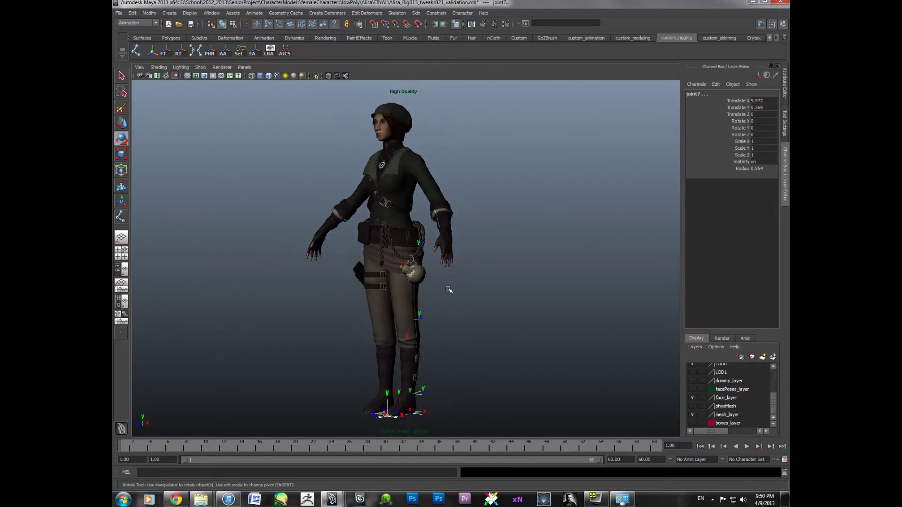
{"action": "middle_click_drag", "start_coordinate": [442, 316], "coordinate": [480, 283], "text": "alt"}
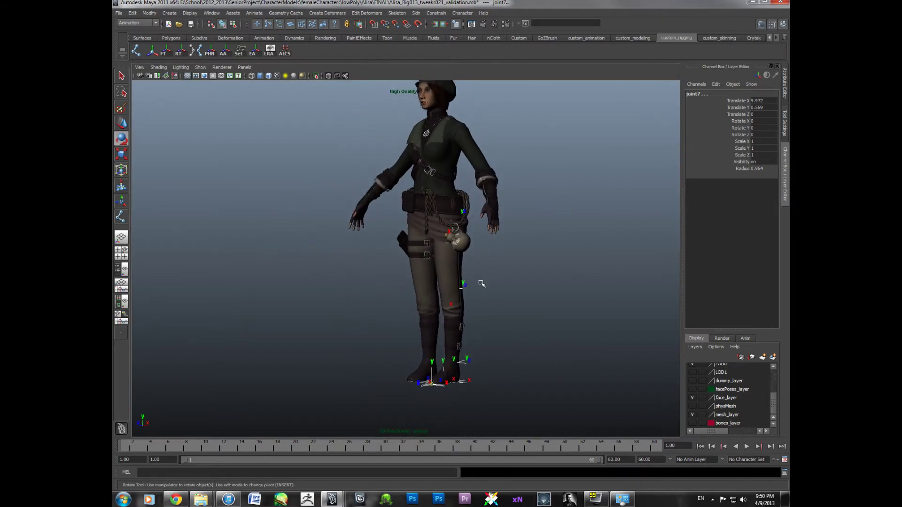
{"action": "left_click_drag", "start_coordinate": [480, 275], "coordinate": [496, 213], "text": "alt"}
{"action": "scroll", "coordinate": [506, 281], "scroll_direction": "up", "scroll_amount": 3}
{"action": "middle_click_drag", "start_coordinate": [495, 213], "coordinate": [473, 378], "text": "alt"}
{"action": "left_click_drag", "start_coordinate": [473, 378], "coordinate": [489, 366], "text": "alt"}
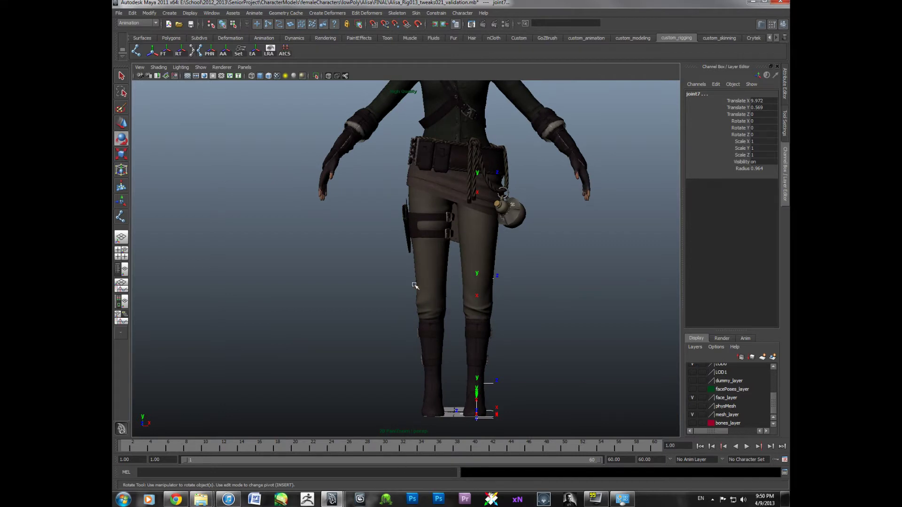
{"action": "left_click_drag", "start_coordinate": [458, 382], "coordinate": [438, 378], "text": "alt"}
{"action": "middle_click_drag", "start_coordinate": [483, 242], "coordinate": [475, 332], "text": "alt"}
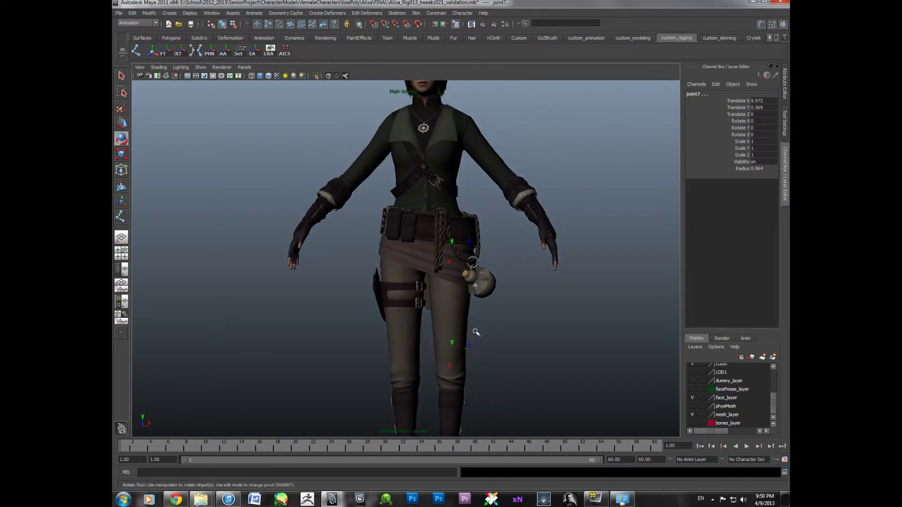
{"action": "left_click_drag", "start_coordinate": [476, 332], "coordinate": [452, 346], "text": "alt"}
{"action": "mouse_move", "coordinate": [431, 265]}
{"action": "left_mouse_down", "text": "alt"}
{"action": "mouse_move", "coordinate": [446, 234]}
{"action": "mouse_move", "coordinate": [452, 244]}
{"action": "mouse_move", "coordinate": [458, 161]}
{"action": "mouse_move", "coordinate": [449, 249]}
{"action": "mouse_move", "coordinate": [433, 252]}
{"action": "left_mouse_up", "text": "alt"}
{"action": "key", "text": "a"}
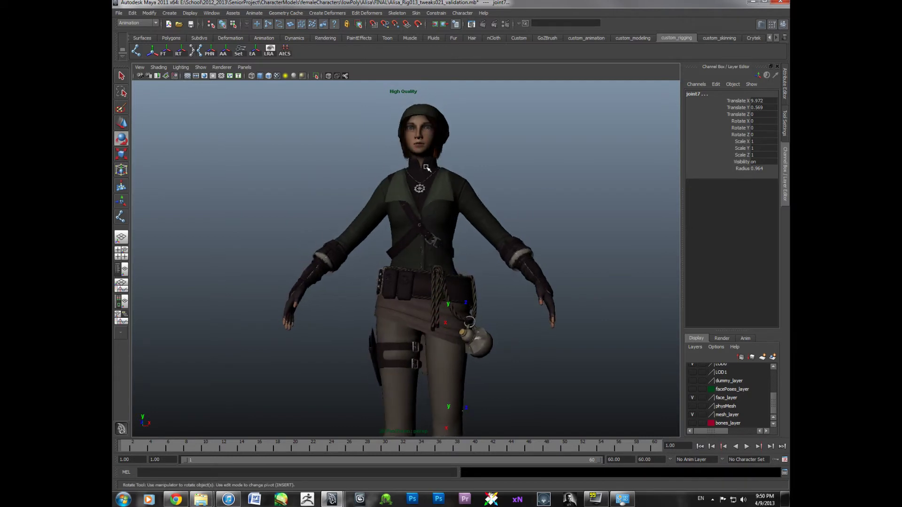
{"action": "middle_click_drag", "start_coordinate": [499, 232], "coordinate": [479, 225], "text": "alt"}
{"action": "middle_click_drag", "start_coordinate": [467, 292], "coordinate": [457, 258], "text": "alt"}
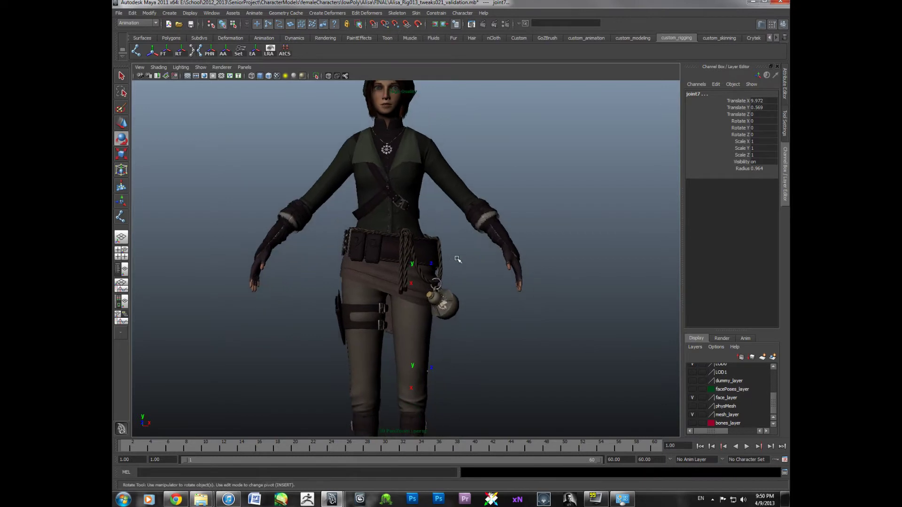
{"action": "left_click_drag", "start_coordinate": [457, 258], "coordinate": [413, 255], "text": "alt"}
{"action": "middle_click_drag", "start_coordinate": [405, 271], "coordinate": [407, 235], "text": "alt"}
{"action": "left_click_drag", "start_coordinate": [408, 266], "coordinate": [449, 279], "text": "alt"}
{"action": "middle_click_drag", "start_coordinate": [455, 306], "coordinate": [452, 280], "text": "alt"}
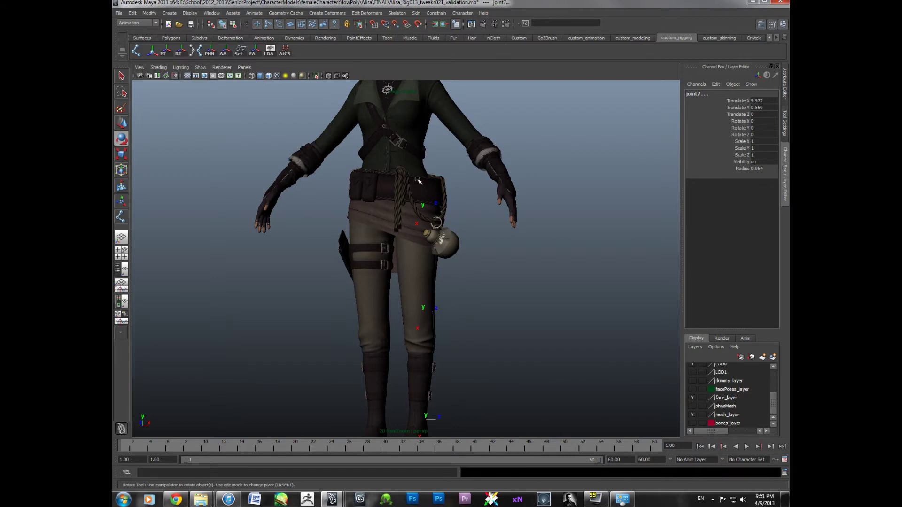
Switch to the other open Maya window containing the finished, fully rigged female character
{"action": "left_click", "coordinate": [119, 13]}
{"action": "left_click", "coordinate": [200, 113]}
{"action": "mouse_move", "coordinate": [332, 499]}
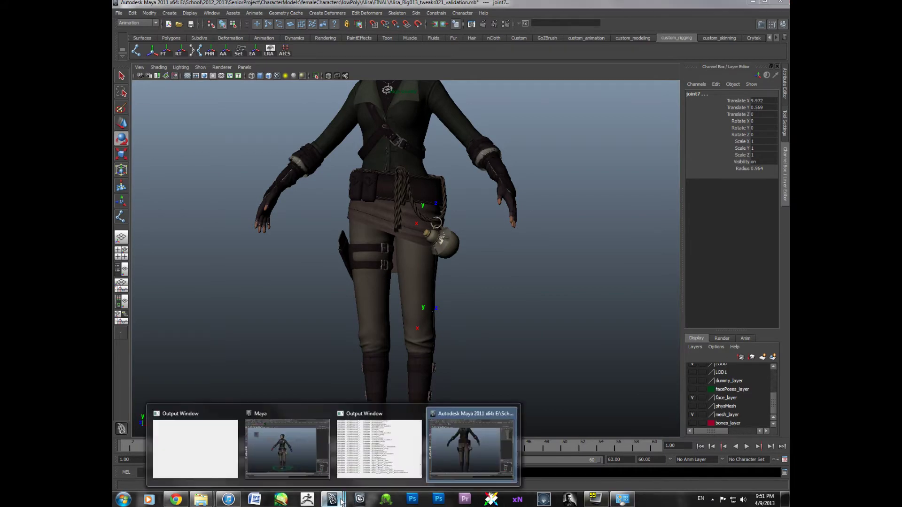
{"action": "left_click", "coordinate": [316, 457]}
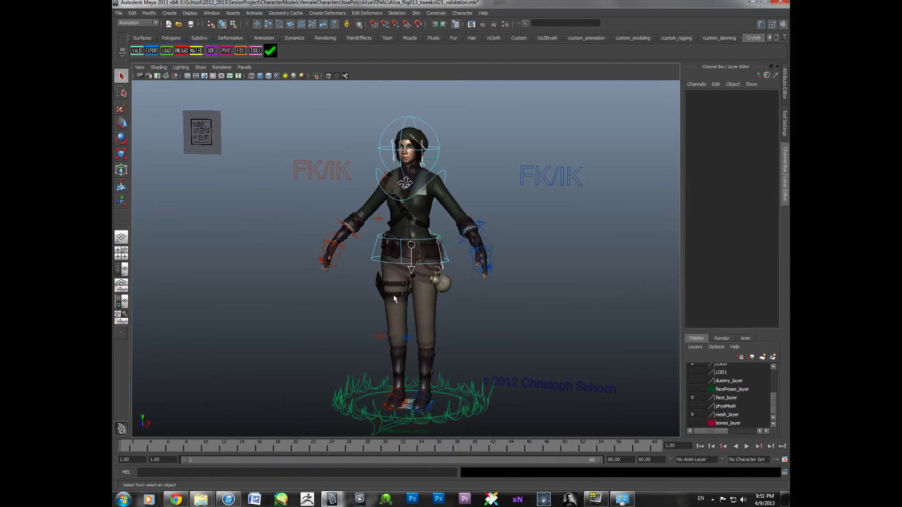
Hide the controlObjects_layer and mesh_layer, and show the bones_layer of the finished rig
{"action": "middle_click_drag", "start_coordinate": [405, 305], "coordinate": [358, 285], "text": "alt"}
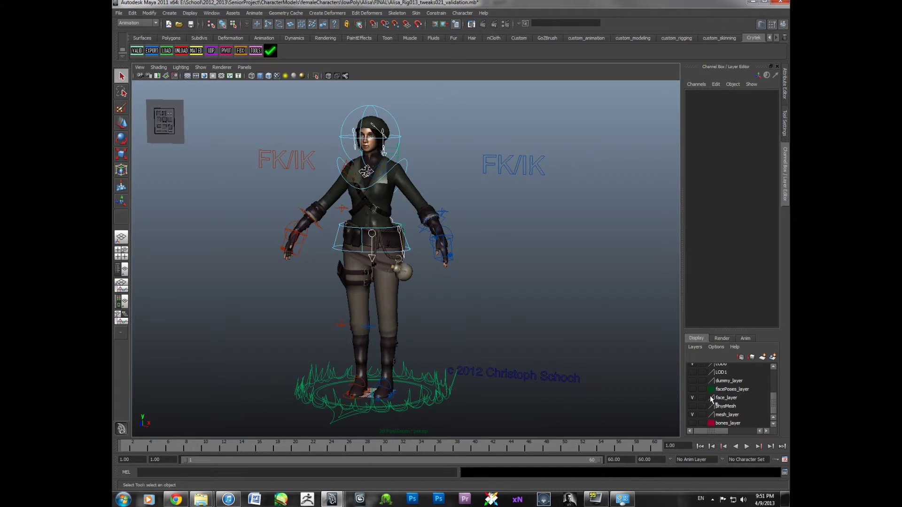
{"action": "scroll", "coordinate": [710, 399], "scroll_direction": "up", "scroll_amount": 1}
{"action": "left_click", "coordinate": [692, 380]}
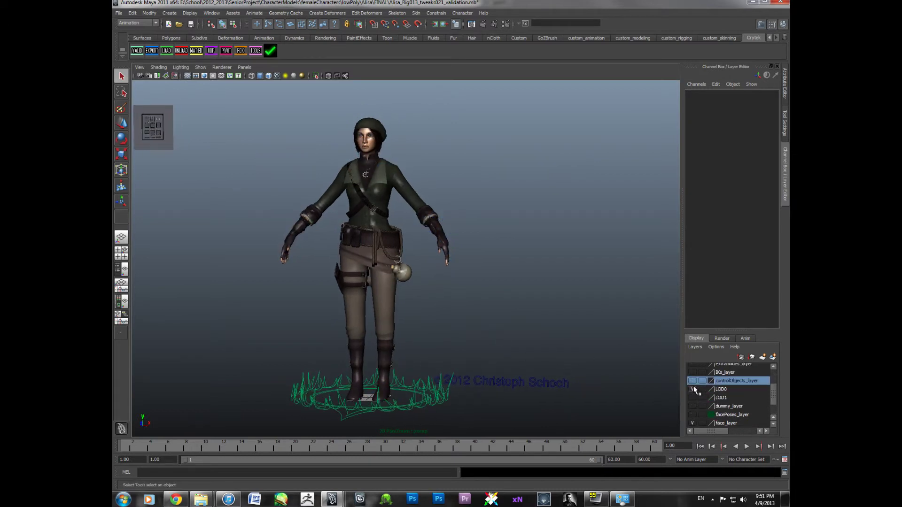
{"action": "scroll", "coordinate": [694, 401], "scroll_direction": "down", "scroll_amount": 1}
{"action": "left_click", "coordinate": [692, 414]}
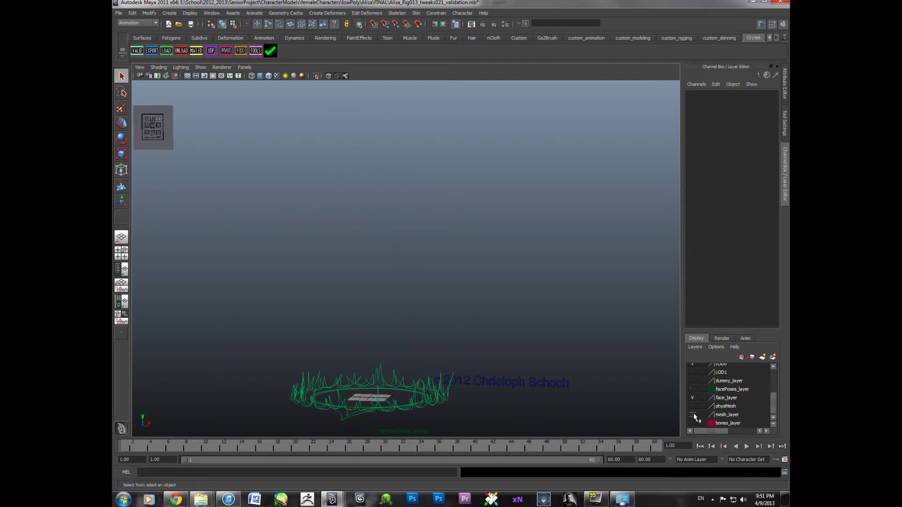
{"action": "left_click", "coordinate": [691, 422]}
Examine the finished skeleton's joint layout from the head and spine to the arms, pelvis and legs
{"action": "middle_click_drag", "start_coordinate": [499, 344], "coordinate": [535, 376], "text": "alt"}
{"action": "left_click_drag", "start_coordinate": [506, 362], "coordinate": [511, 355], "text": "alt"}
{"action": "scroll", "coordinate": [512, 363], "scroll_direction": "up", "scroll_amount": 4}
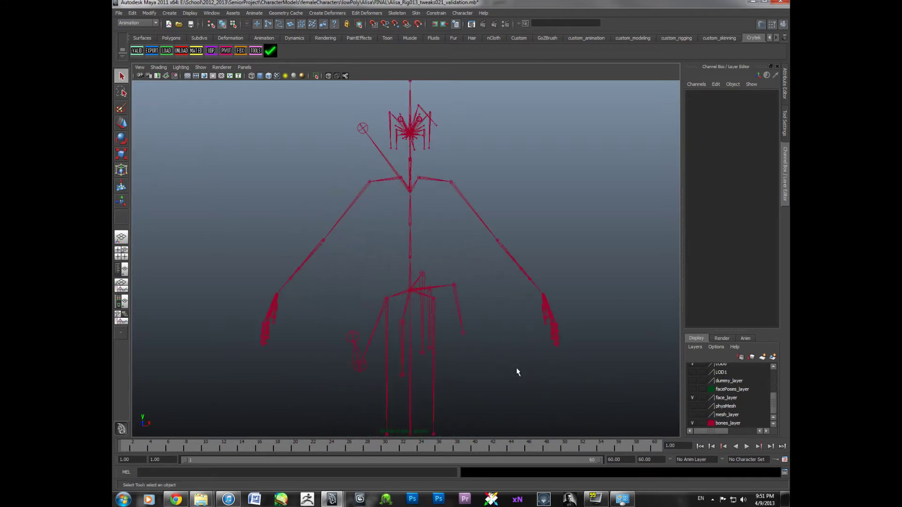
{"action": "middle_click_drag", "start_coordinate": [479, 265], "coordinate": [425, 280], "text": "alt"}
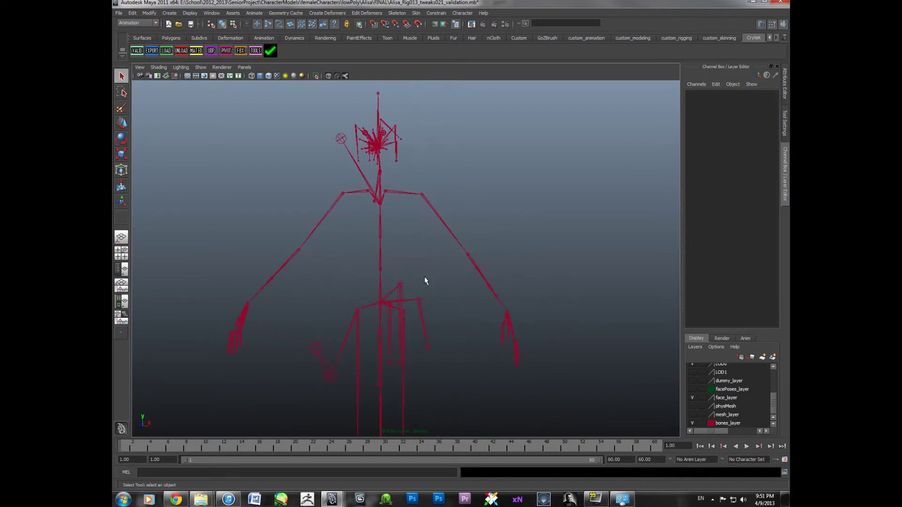
{"action": "left_click_drag", "start_coordinate": [450, 269], "coordinate": [433, 306], "text": "alt"}
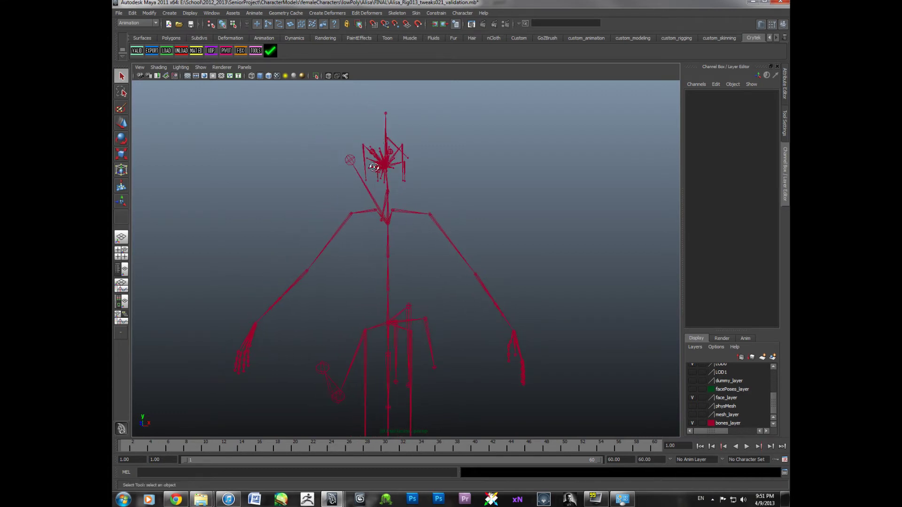
{"action": "left_click_drag", "start_coordinate": [374, 167], "coordinate": [386, 210], "text": "alt"}
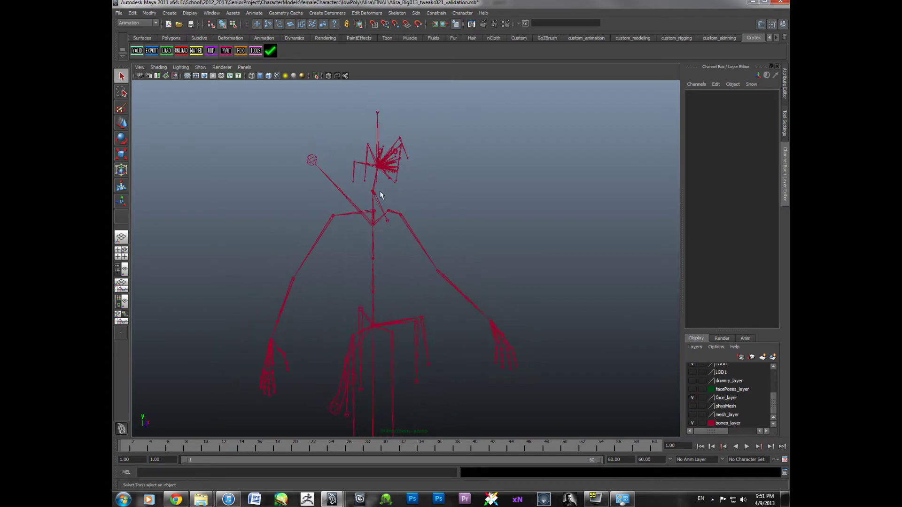
{"action": "left_click_drag", "start_coordinate": [400, 324], "coordinate": [440, 376], "text": "alt"}
{"action": "middle_click_drag", "start_coordinate": [441, 338], "coordinate": [418, 258], "text": "alt"}
{"action": "left_click_drag", "start_coordinate": [389, 295], "coordinate": [423, 314], "text": "alt"}
{"action": "scroll", "coordinate": [404, 303], "scroll_direction": "down", "scroll_amount": 3}
{"action": "middle_click_drag", "start_coordinate": [423, 313], "coordinate": [408, 311], "text": "alt"}
{"action": "left_click_drag", "start_coordinate": [475, 209], "coordinate": [460, 236], "text": "alt"}
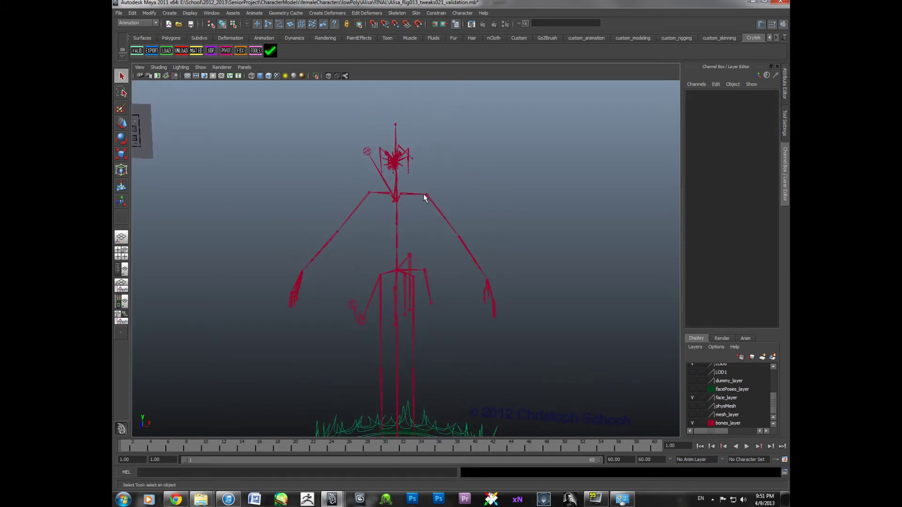
Select the left clavicle joint and examine its arm chain down to the fingers from several angles
{"action": "left_click", "coordinate": [408, 195]}
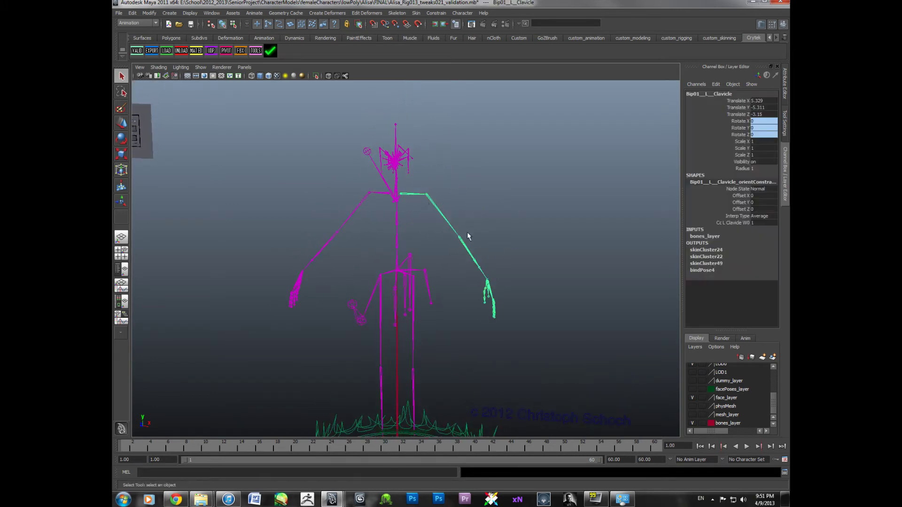
{"action": "middle_click_drag", "start_coordinate": [460, 249], "coordinate": [476, 226], "text": "alt"}
{"action": "scroll", "coordinate": [476, 227], "scroll_direction": "down", "scroll_amount": 2}
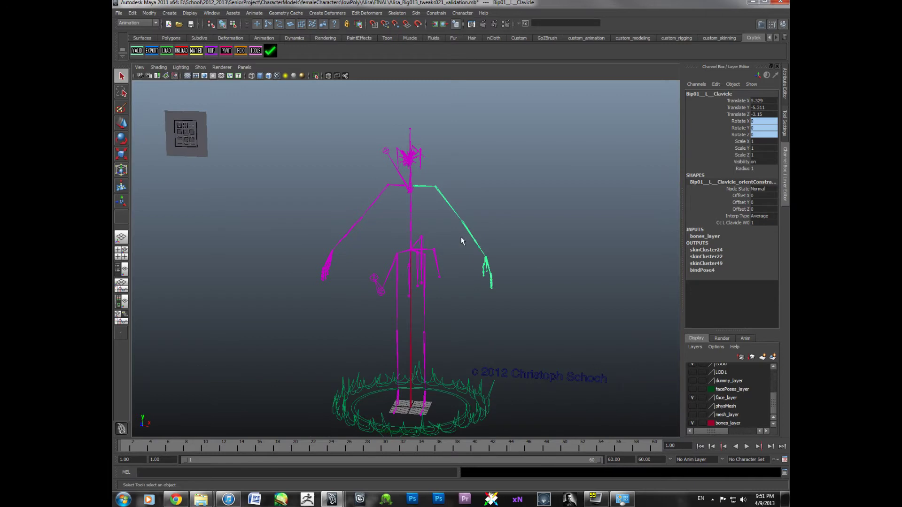
{"action": "left_click_drag", "start_coordinate": [461, 236], "coordinate": [424, 240], "text": "alt"}
{"action": "scroll", "coordinate": [424, 241], "scroll_direction": "up", "scroll_amount": 4}
{"action": "middle_click_drag", "start_coordinate": [416, 232], "coordinate": [388, 269], "text": "alt"}
{"action": "scroll", "coordinate": [384, 261], "scroll_direction": "up", "scroll_amount": 2}
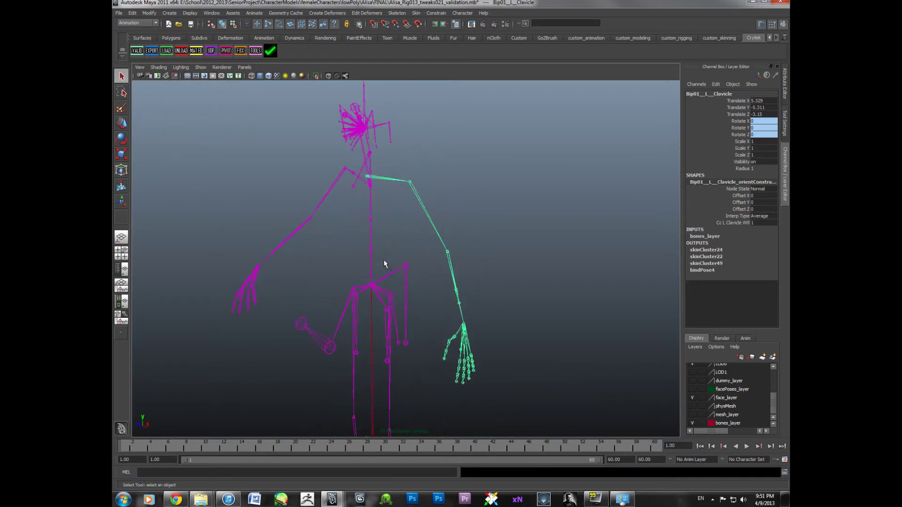
{"action": "left_click_drag", "start_coordinate": [383, 260], "coordinate": [452, 273], "text": "alt"}
{"action": "scroll", "coordinate": [696, 398], "scroll_direction": "up", "scroll_amount": 2}
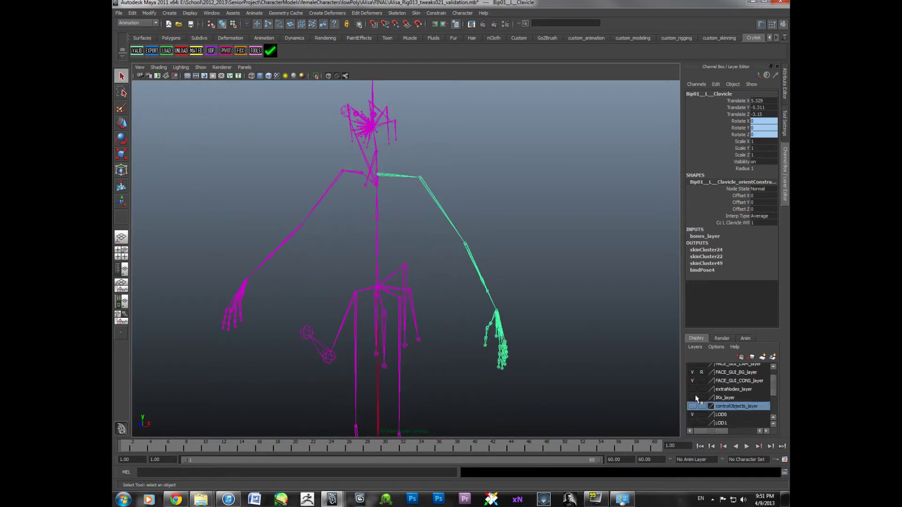
Show the controlObjects_layer and mesh_layer again together with the bones
{"action": "left_click", "coordinate": [693, 406]}
{"action": "left_click", "coordinate": [573, 324]}
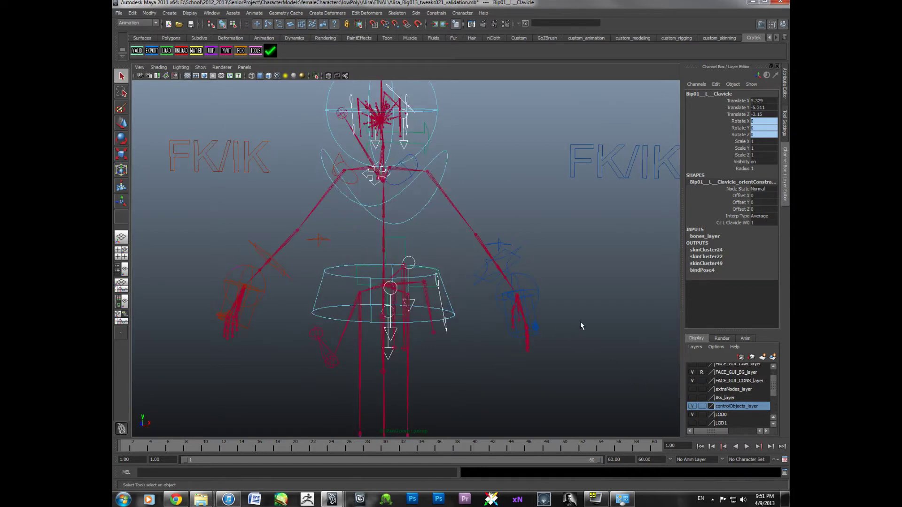
{"action": "scroll", "coordinate": [703, 401], "scroll_direction": "down", "scroll_amount": 2}
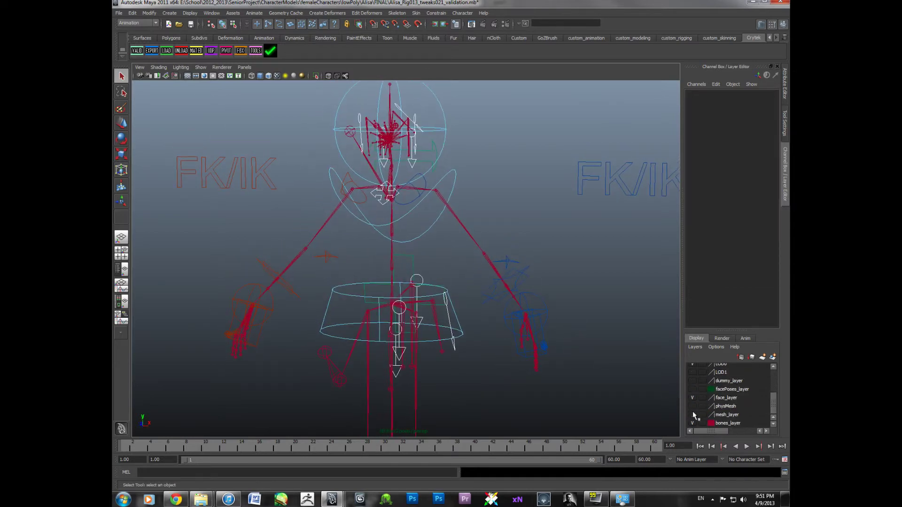
{"action": "left_click", "coordinate": [693, 415]}
{"action": "middle_click_drag", "start_coordinate": [555, 326], "coordinate": [547, 349], "text": "alt"}
{"action": "left_click_drag", "start_coordinate": [547, 349], "coordinate": [551, 336], "text": "alt"}
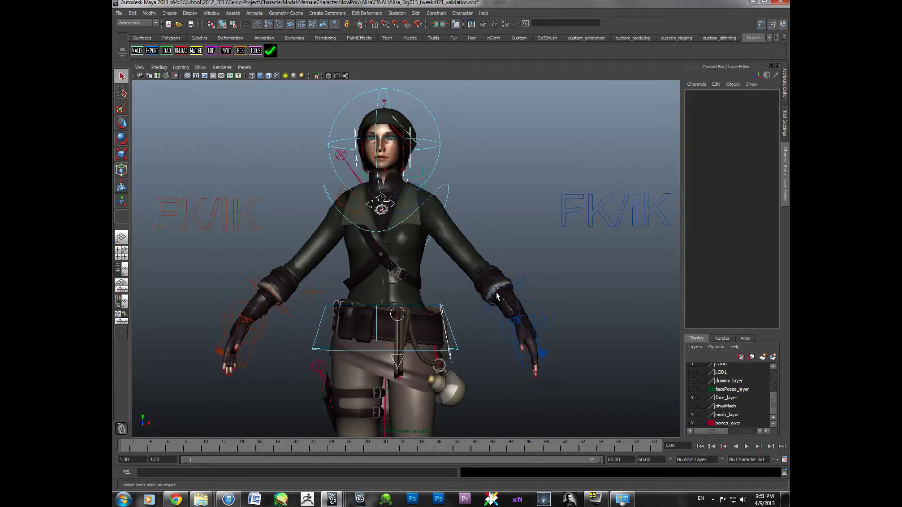
Try moving the left wrist control upward to test the arm rig, and undo the move
{"action": "left_click", "coordinate": [540, 345]}
{"action": "key", "text": "w"}
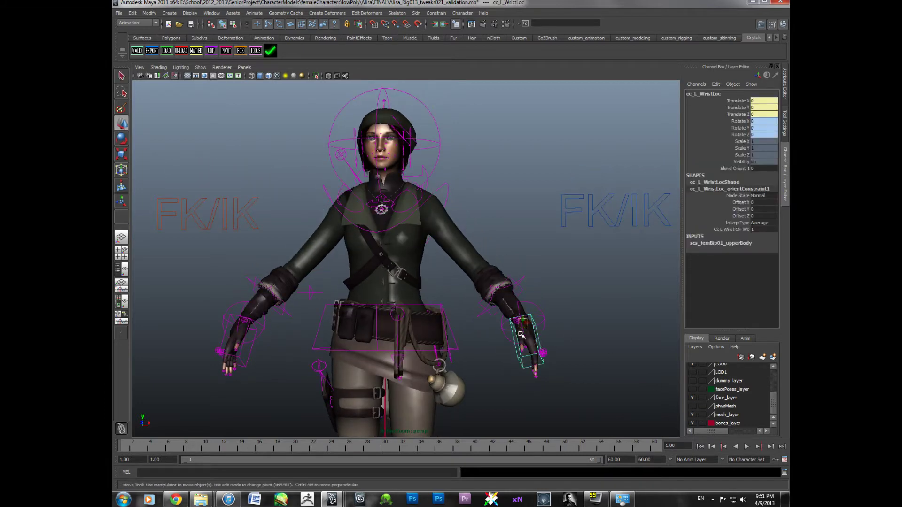
{"action": "left_click_drag", "start_coordinate": [523, 327], "coordinate": [529, 295]}
{"action": "key", "text": "ctrl+z"}
{"action": "left_click", "coordinate": [575, 289]}
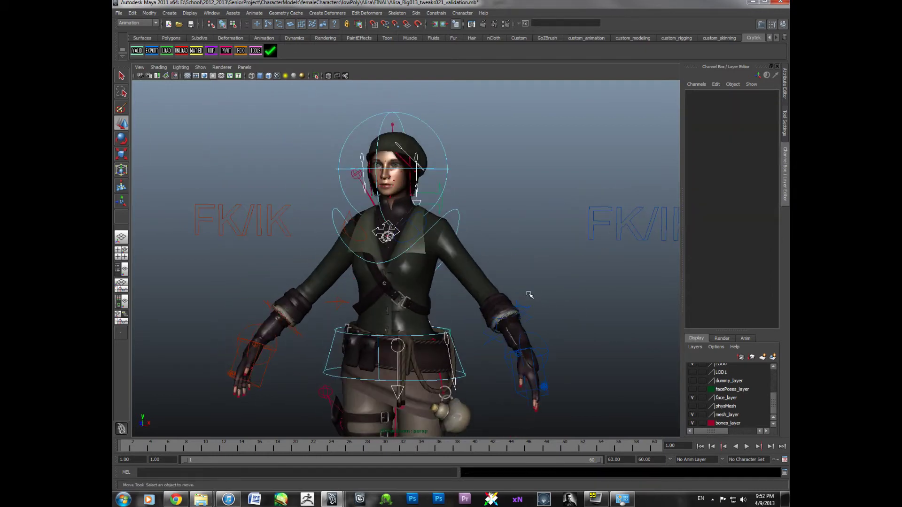
{"action": "left_click_drag", "start_coordinate": [515, 288], "coordinate": [503, 275], "text": "alt"}
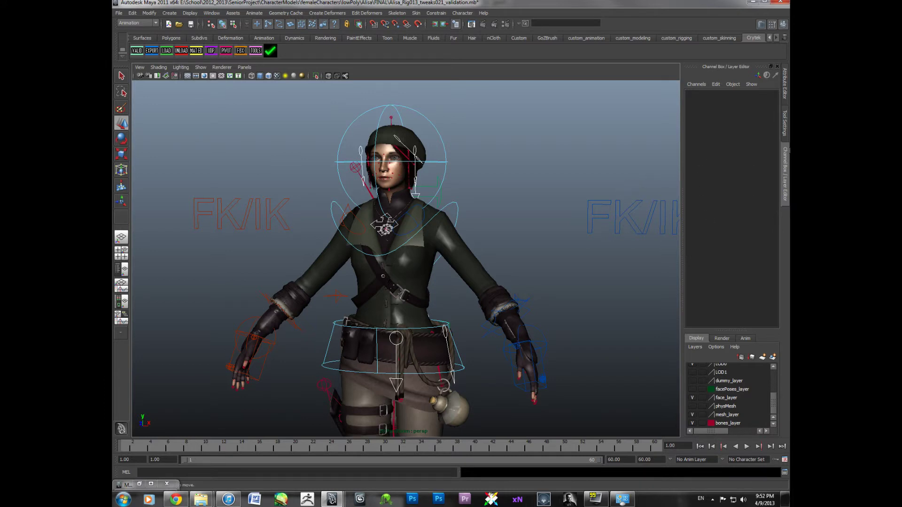
Display the attributes of the left upper arm joint in the Attribute Editor
{"action": "left_click", "coordinate": [786, 91]}
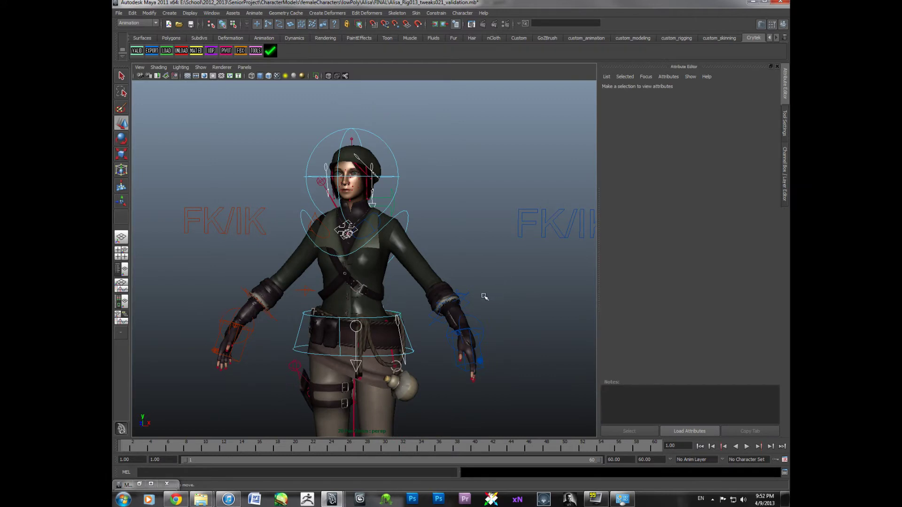
{"action": "left_click", "coordinate": [424, 272]}
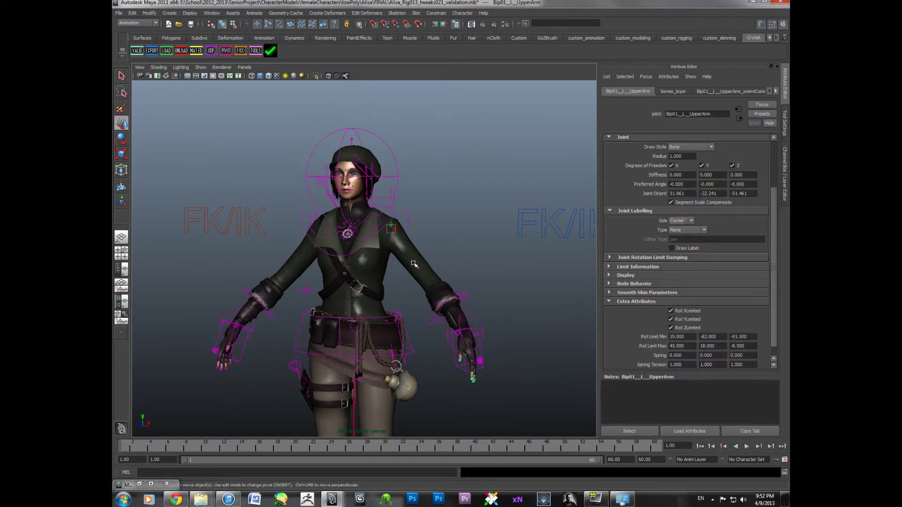
{"action": "left_click_drag", "start_coordinate": [410, 255], "coordinate": [424, 258], "text": "alt"}
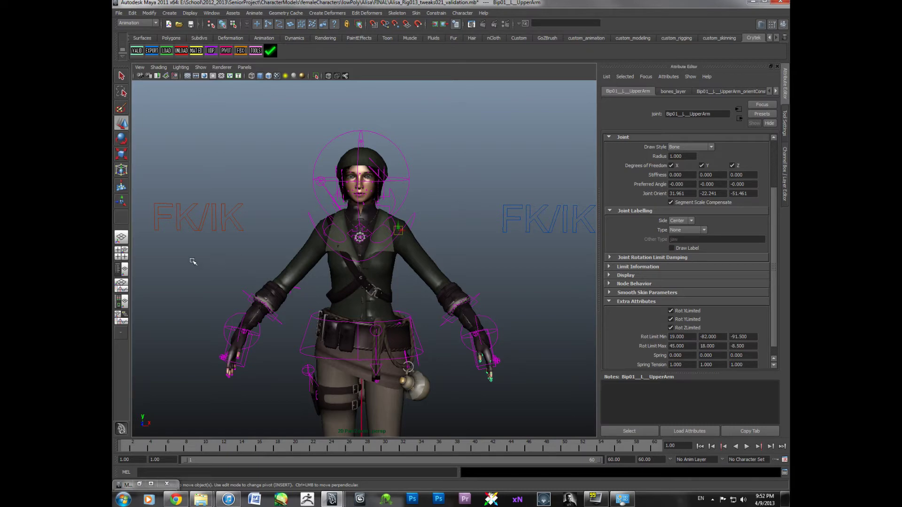
Show the Outliner beside the perspective view and expand the ALISA_RIG hierarchy down to the contents of its joints group
{"action": "left_click", "coordinate": [124, 255]}
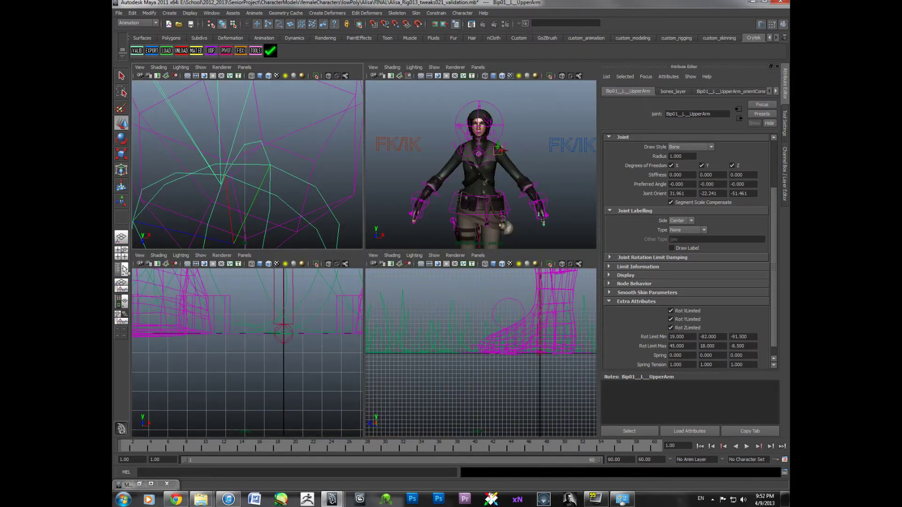
{"action": "left_click", "coordinate": [125, 270]}
{"action": "left_click", "coordinate": [136, 223]}
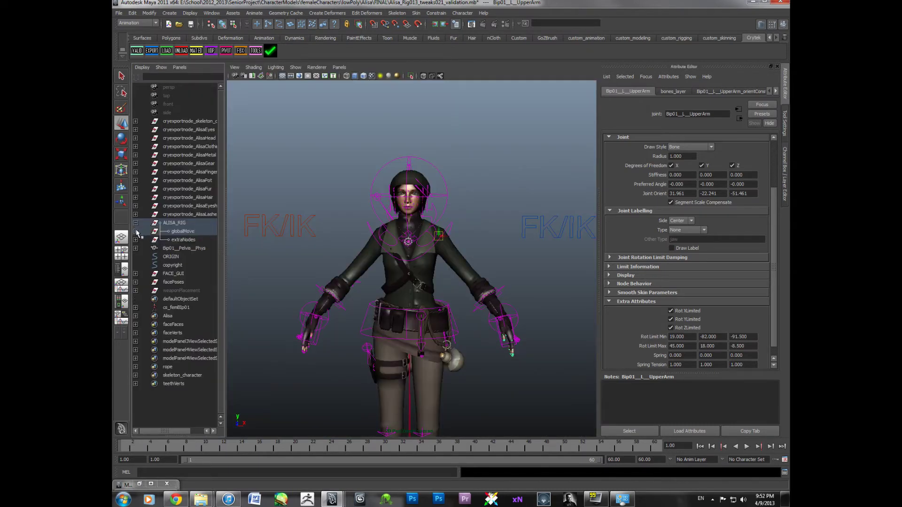
{"action": "left_click", "coordinate": [136, 231]}
{"action": "left_click", "coordinate": [135, 257]}
Move the Bip01 skeleton out of ALISA_RIG to the top level and delete the ALISA_RIG group
{"action": "left_click", "coordinate": [197, 267]}
{"action": "middle_click_drag", "start_coordinate": [197, 267], "coordinate": [206, 226]}
{"action": "left_click", "coordinate": [175, 235]}
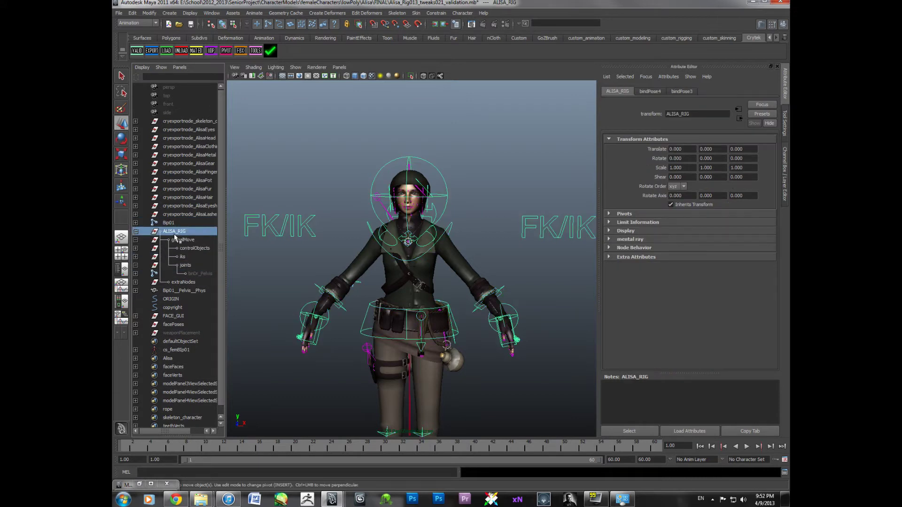
{"action": "key", "text": "Delete"}
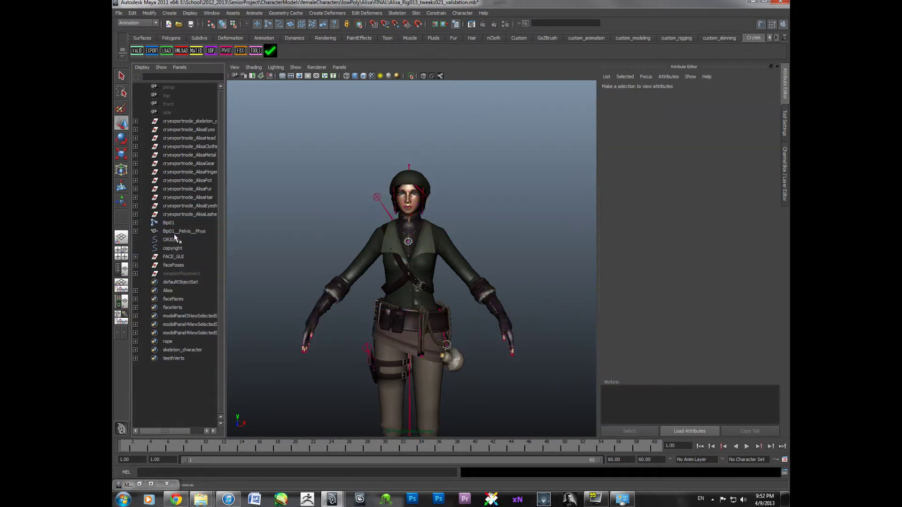
Try rotating the left upper arm joint to test how the mesh deforms, undo the rotation and clear the selection
{"action": "scroll", "coordinate": [465, 252], "scroll_direction": "up", "scroll_amount": 5}
{"action": "left_click", "coordinate": [448, 252]}
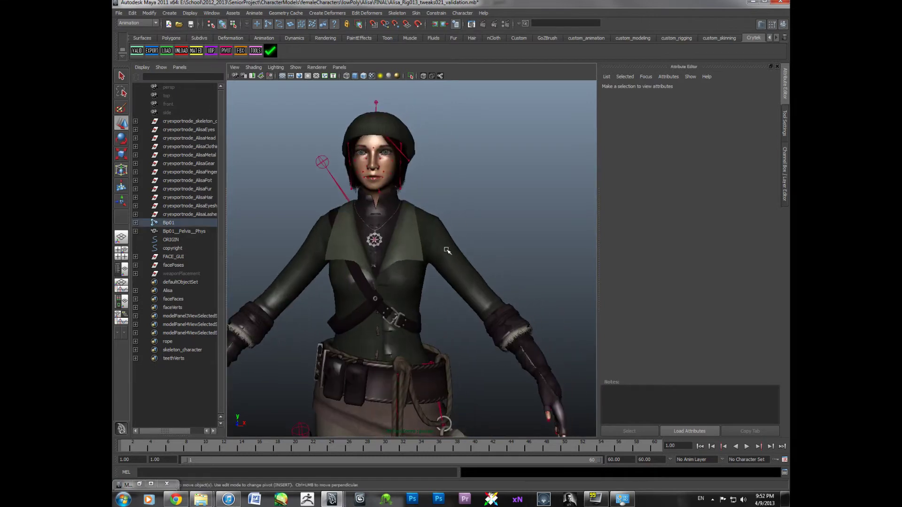
{"action": "key", "text": "e"}
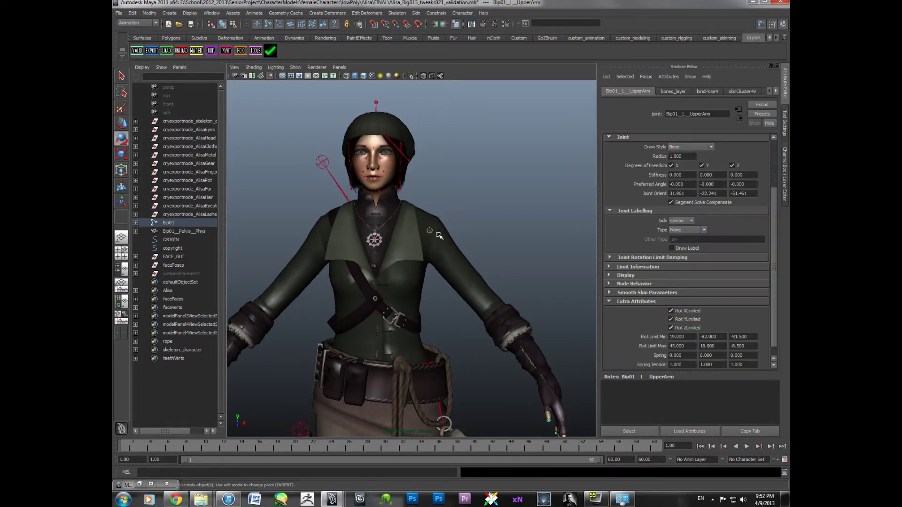
{"action": "key", "text": "equal"}
{"action": "key", "text": "equal"}
{"action": "key", "text": "equal"}
{"action": "middle_click_drag", "start_coordinate": [434, 215], "coordinate": [416, 223], "text": "alt"}
{"action": "scroll", "coordinate": [415, 223], "scroll_direction": "up", "scroll_amount": 3}
{"action": "left_click_drag", "start_coordinate": [417, 217], "coordinate": [445, 244]}
{"action": "key", "text": "ctrl+z"}
{"action": "left_click", "coordinate": [463, 237]}
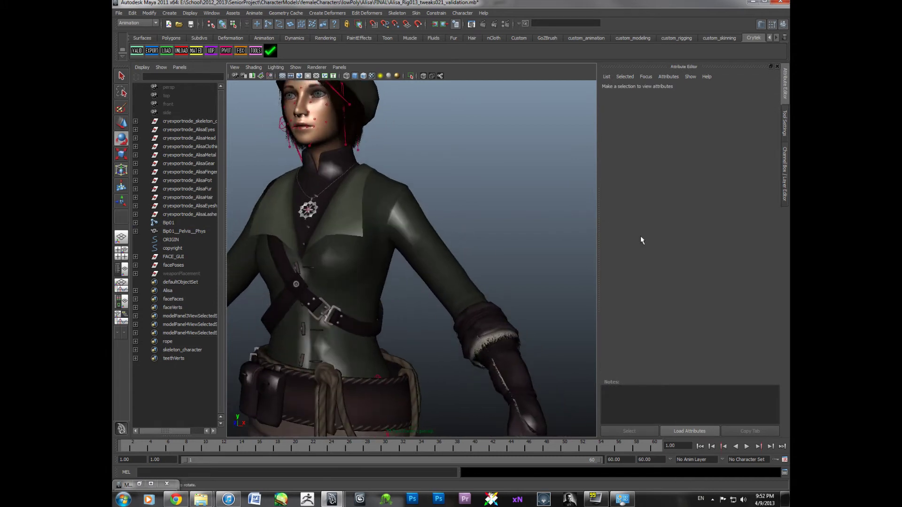
Bring the full character into view and select the left upper arm joint
{"action": "scroll", "coordinate": [447, 212], "scroll_direction": "down", "scroll_amount": 4}
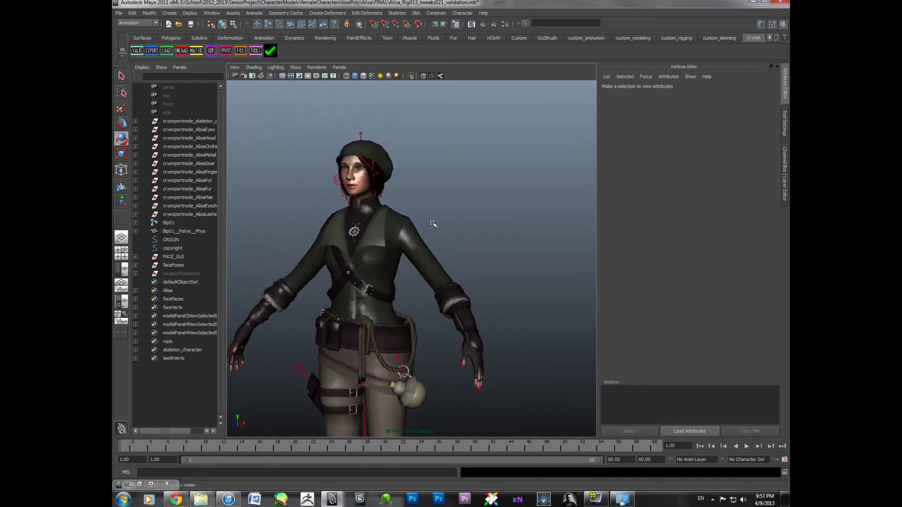
{"action": "middle_click_drag", "start_coordinate": [433, 223], "coordinate": [448, 207], "text": "alt"}
{"action": "scroll", "coordinate": [452, 208], "scroll_direction": "down", "scroll_amount": 2}
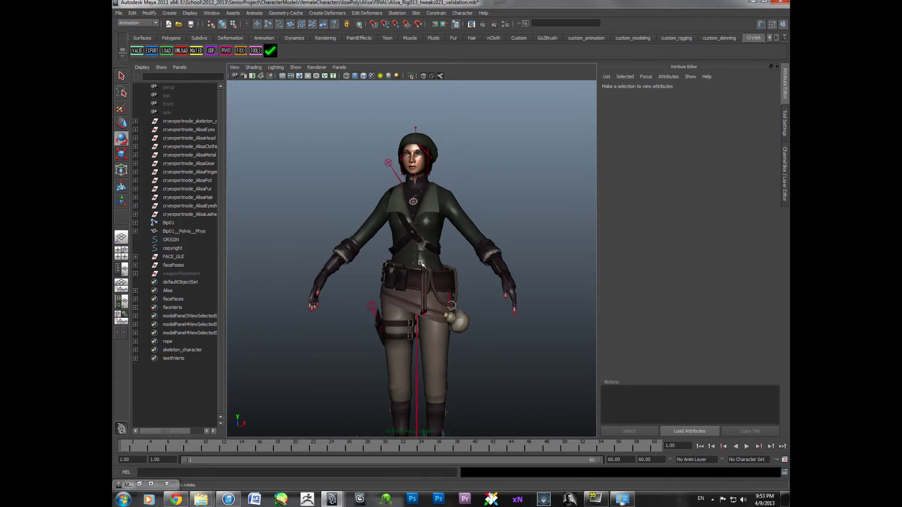
{"action": "left_click", "coordinate": [418, 346]}
{"action": "left_click", "coordinate": [453, 209]}
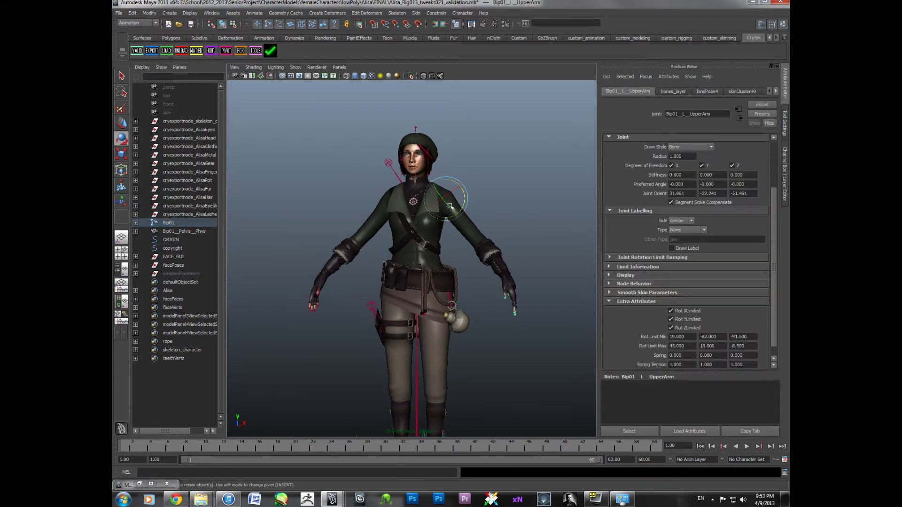
{"action": "left_click", "coordinate": [485, 248]}
{"action": "middle_click_drag", "start_coordinate": [472, 223], "coordinate": [459, 238], "text": "alt"}
{"action": "left_click", "coordinate": [438, 217]}
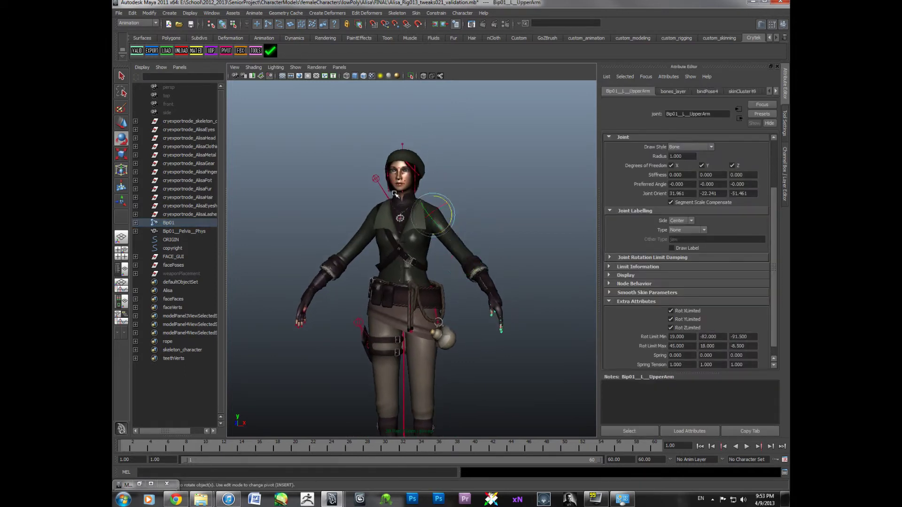
Check the Crytek Export window for its Add Attributes option, close it and review the left upper arm joint's Extra Attributes
{"action": "left_click", "coordinate": [152, 51]}
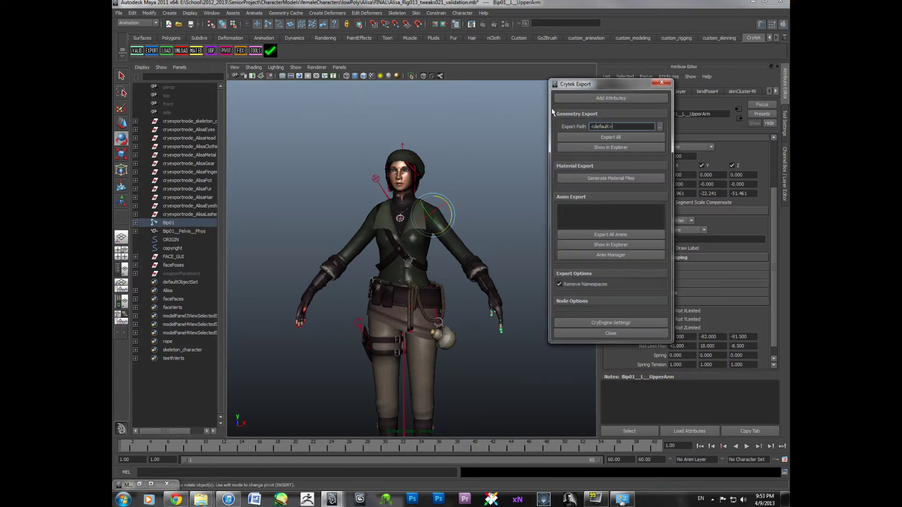
{"action": "left_click_drag", "start_coordinate": [608, 87], "coordinate": [595, 85]}
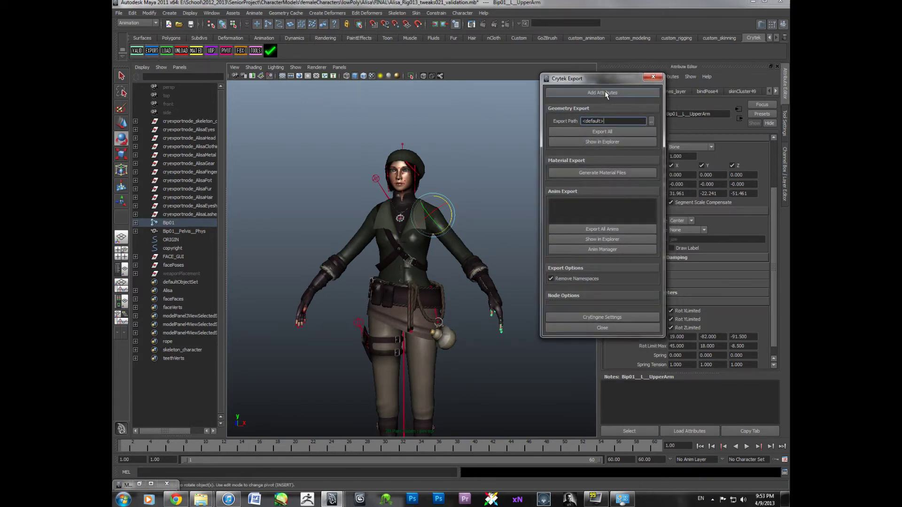
{"action": "left_click", "coordinate": [652, 78]}
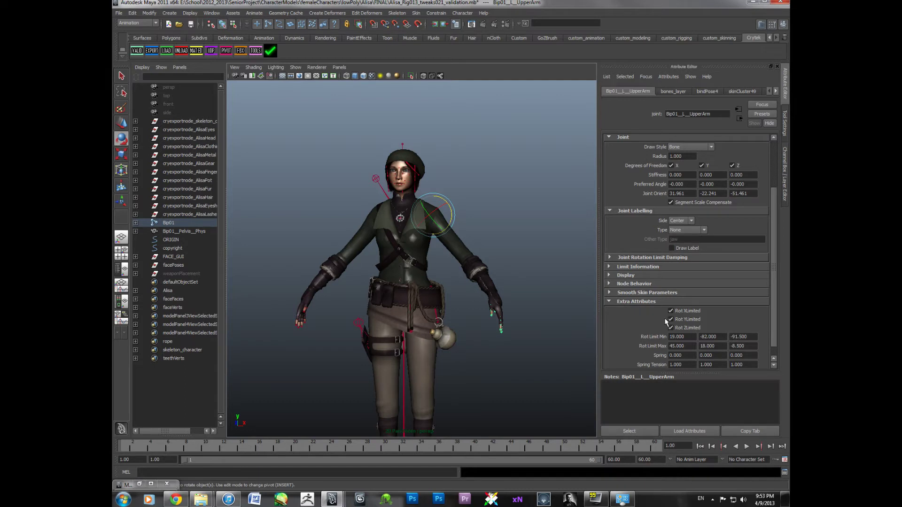
{"action": "scroll", "coordinate": [666, 322], "scroll_direction": "down", "scroll_amount": 1}
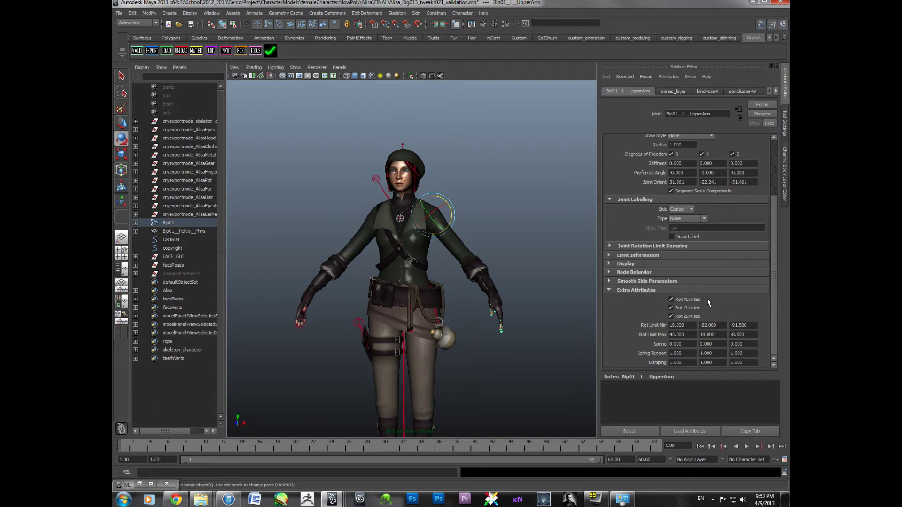
Show the left upper arm joint in the Channel Box and highlight its Rotate X, Y and Z channels
{"action": "left_click", "coordinate": [785, 123]}
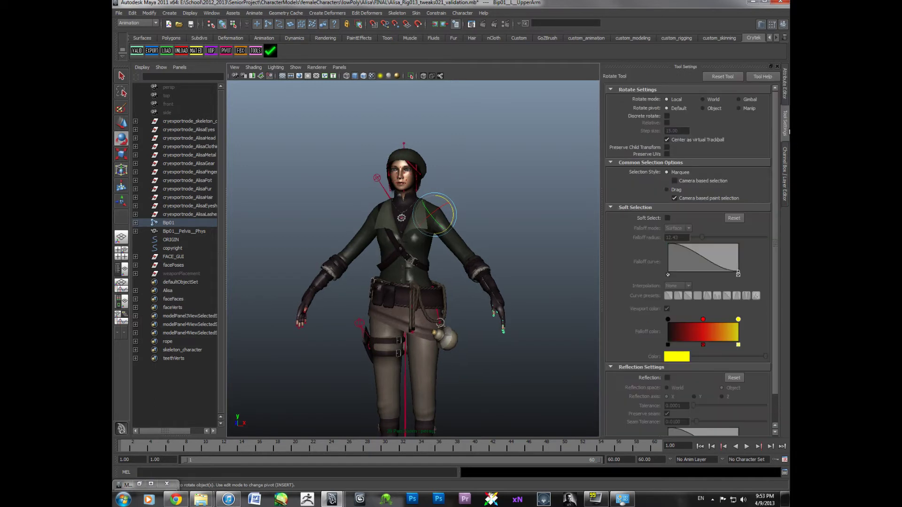
{"action": "left_click", "coordinate": [786, 155]}
{"action": "scroll", "coordinate": [600, 188], "scroll_direction": "up", "scroll_amount": 5}
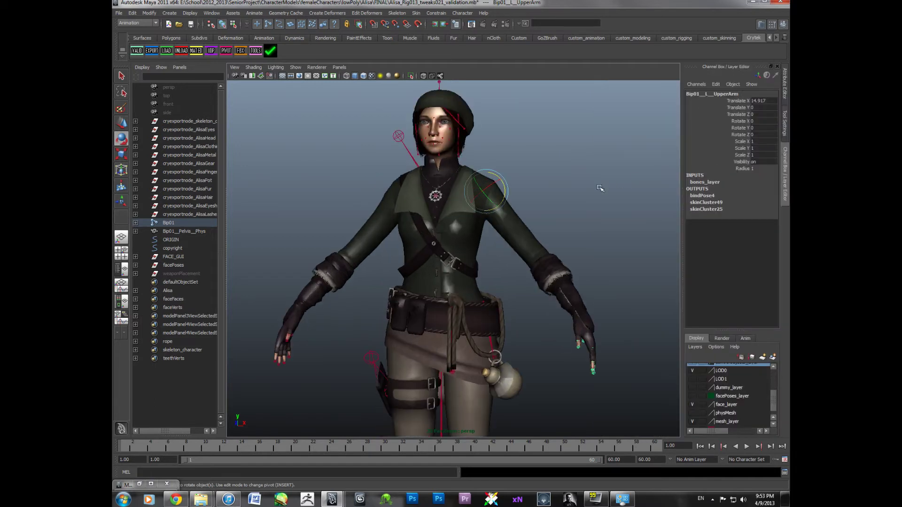
{"action": "middle_click_drag", "start_coordinate": [600, 187], "coordinate": [523, 237], "text": "alt"}
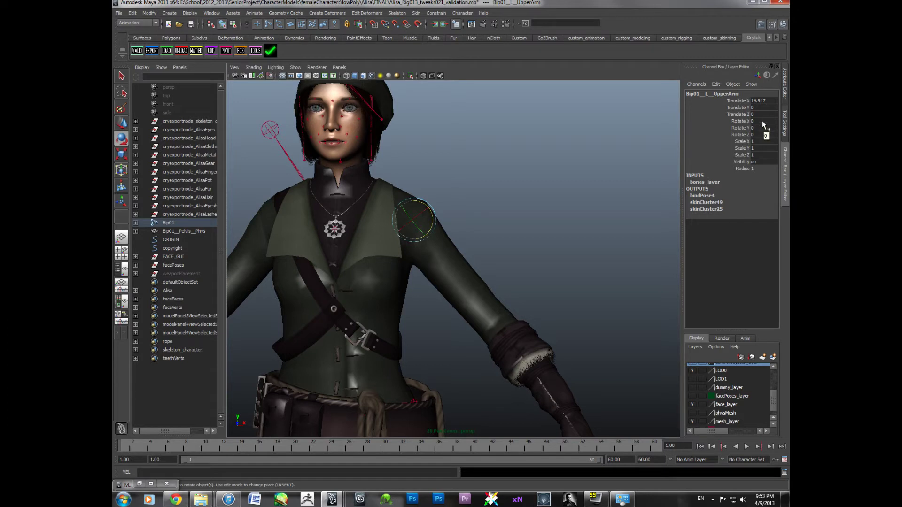
{"action": "left_click_drag", "start_coordinate": [762, 121], "coordinate": [761, 134]}
Examine the left upper arm joint's Joint Orient values in the Attribute Editor
{"action": "left_click", "coordinate": [785, 94]}
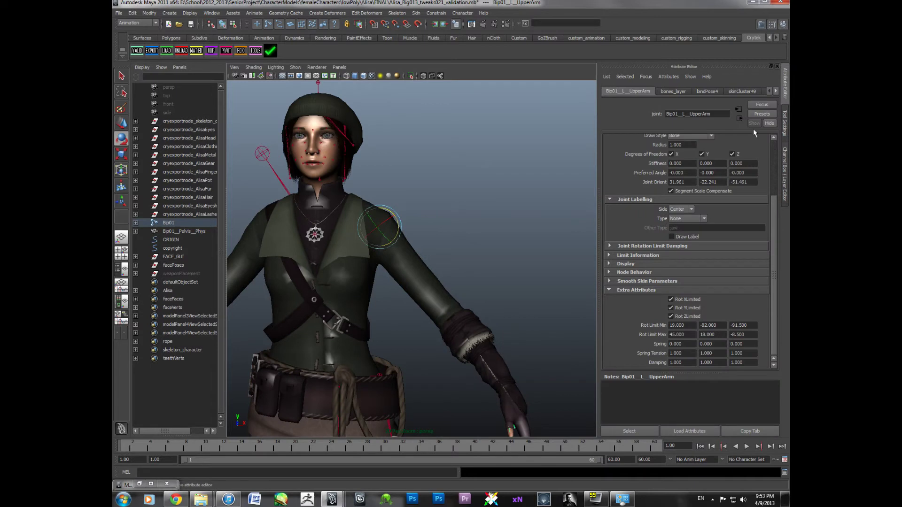
{"action": "left_click_drag", "start_coordinate": [670, 182], "coordinate": [747, 182]}
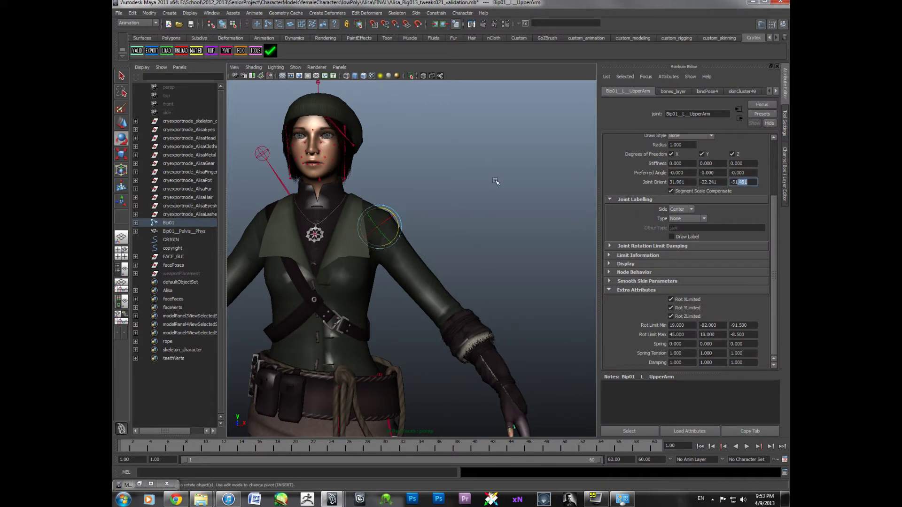
{"action": "left_click_drag", "start_coordinate": [748, 182], "coordinate": [729, 182]}
Try rotating the left upper arm joint about its Z axis while watching its channels, and undo the rotation
{"action": "left_click", "coordinate": [784, 171]}
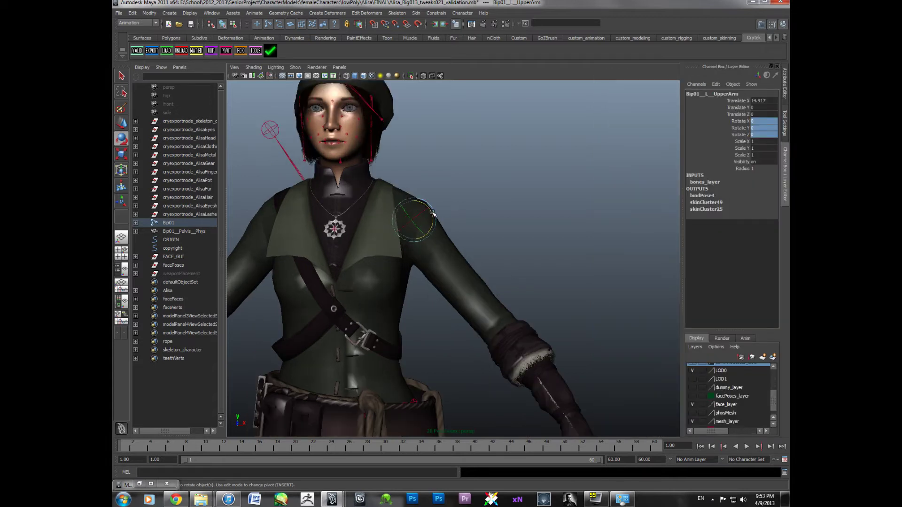
{"action": "left_click_drag", "start_coordinate": [432, 212], "coordinate": [433, 219]}
{"action": "key", "text": "ctrl+z"}
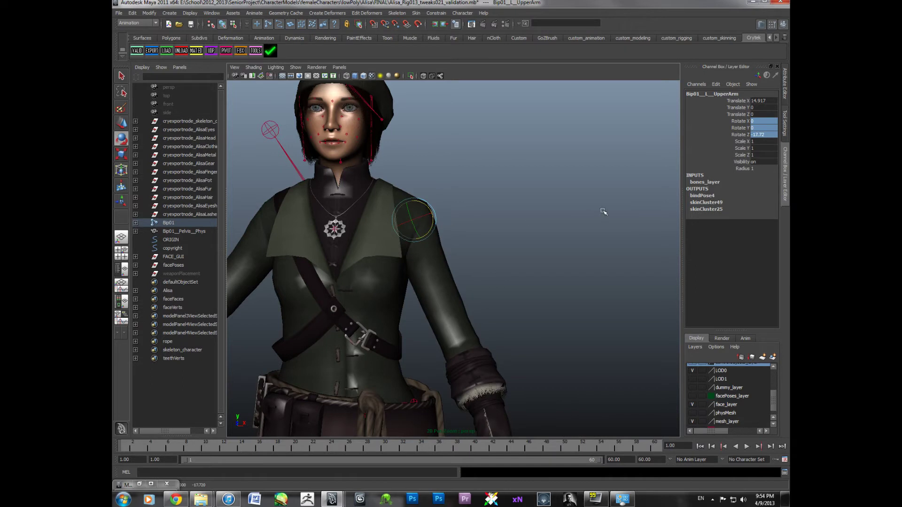
{"action": "key", "text": "ctrl+z"}
{"action": "key", "text": "ctrl+z"}
{"action": "key", "text": "ctrl+z"}
{"action": "key", "text": "ctrl+z"}
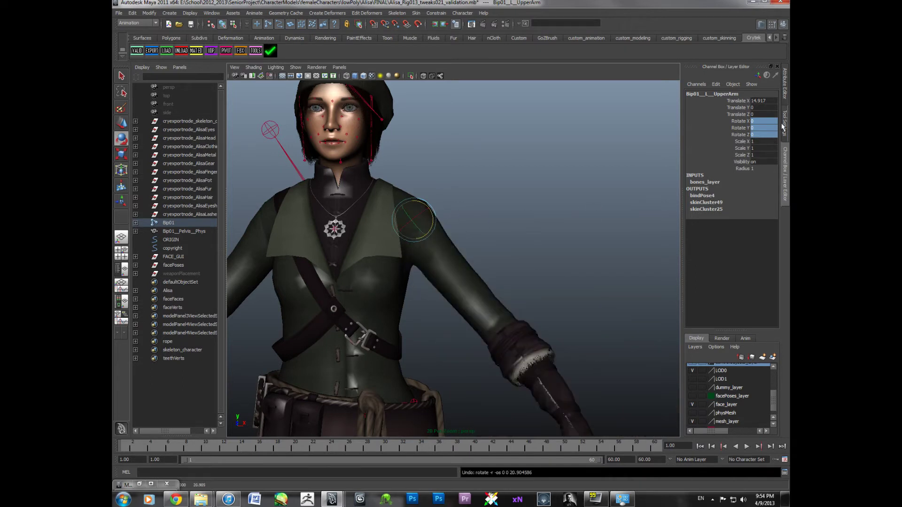
Compare the left upper arm joint's rotation channels and Joint Orient with its Z Rot Limit Min and Max, and clear the selection
{"action": "left_click", "coordinate": [783, 84]}
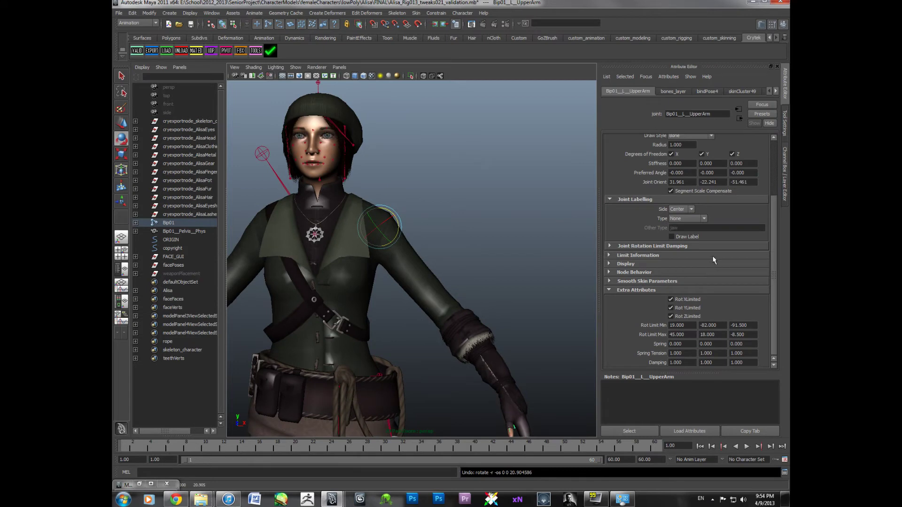
{"action": "left_click", "coordinate": [784, 172]}
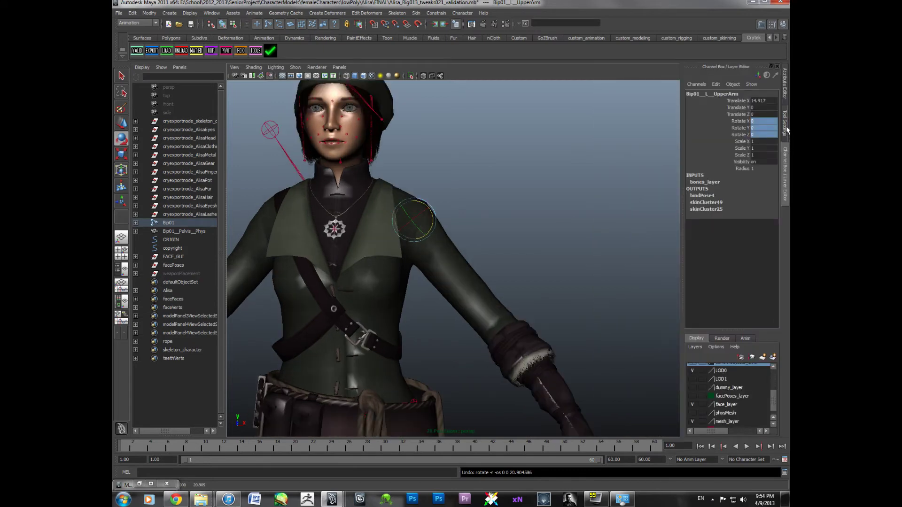
{"action": "left_click", "coordinate": [785, 96]}
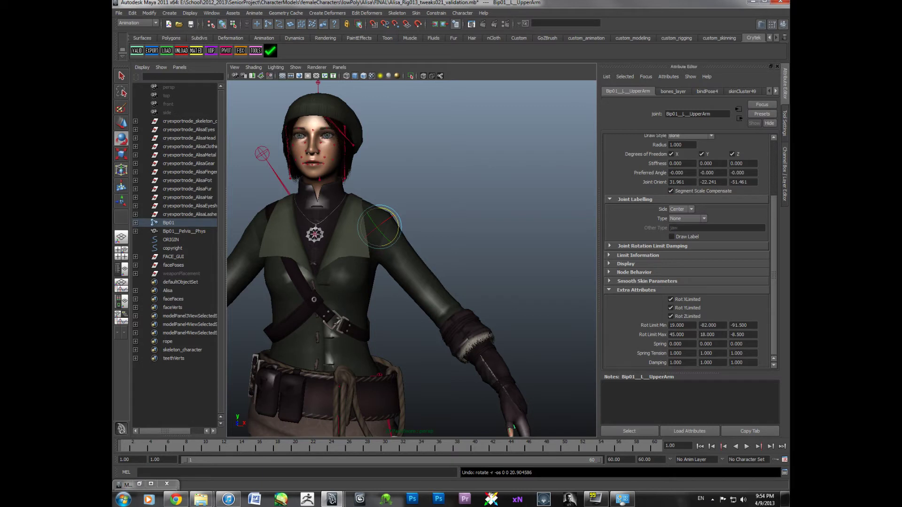
{"action": "left_click", "coordinate": [735, 182]}
{"action": "left_click_drag", "start_coordinate": [748, 325], "coordinate": [731, 325]}
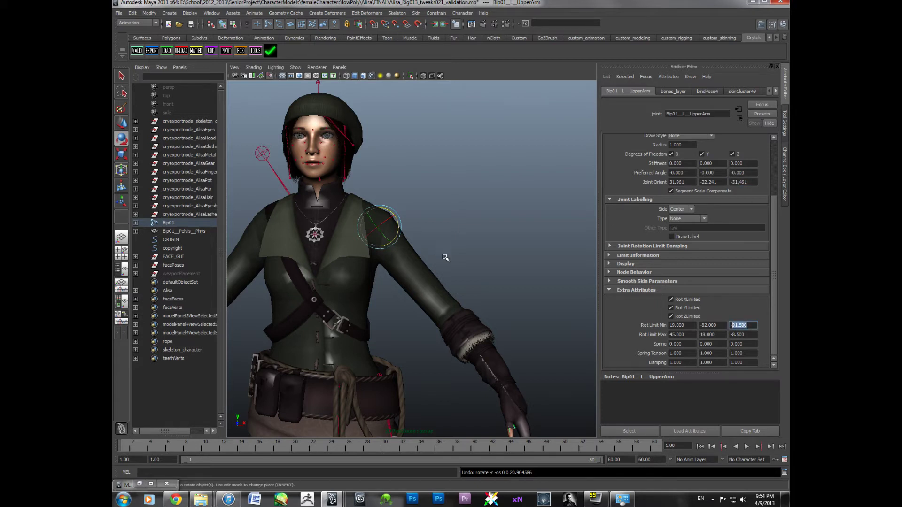
{"action": "left_click_drag", "start_coordinate": [747, 335], "coordinate": [730, 335]}
{"action": "left_click", "coordinate": [528, 252]}
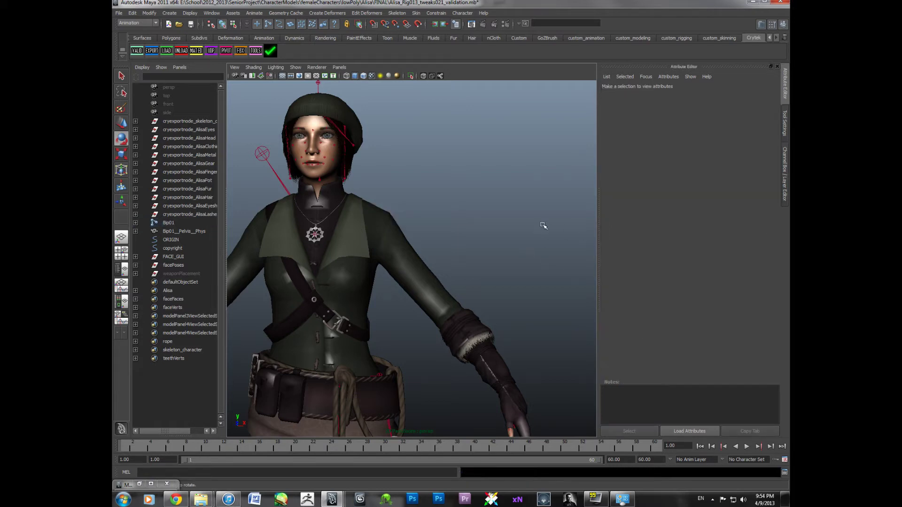
Reselect the left upper arm joint, review its rotation limit, spring and damping attributes, and deselect it
{"action": "left_click", "coordinate": [392, 248]}
{"action": "left_click_drag", "start_coordinate": [392, 245], "coordinate": [424, 264]}
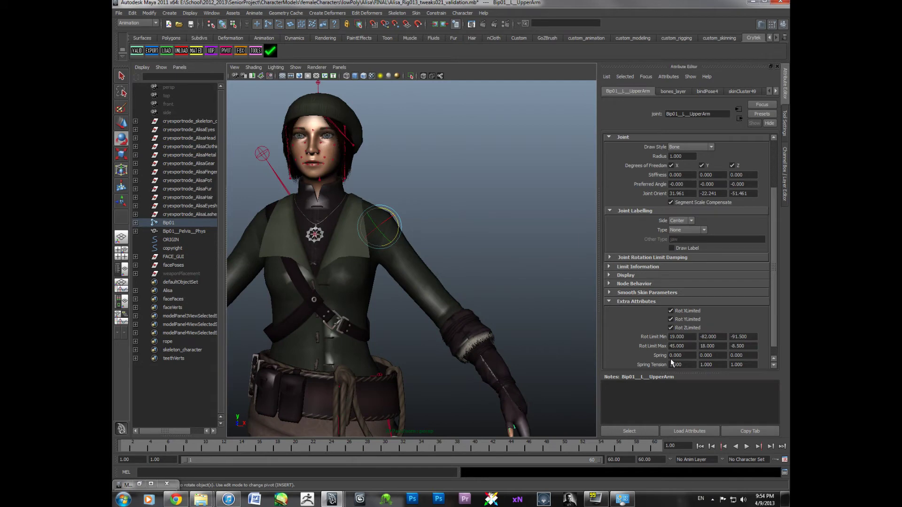
{"action": "scroll", "coordinate": [704, 361], "scroll_direction": "down", "scroll_amount": 1}
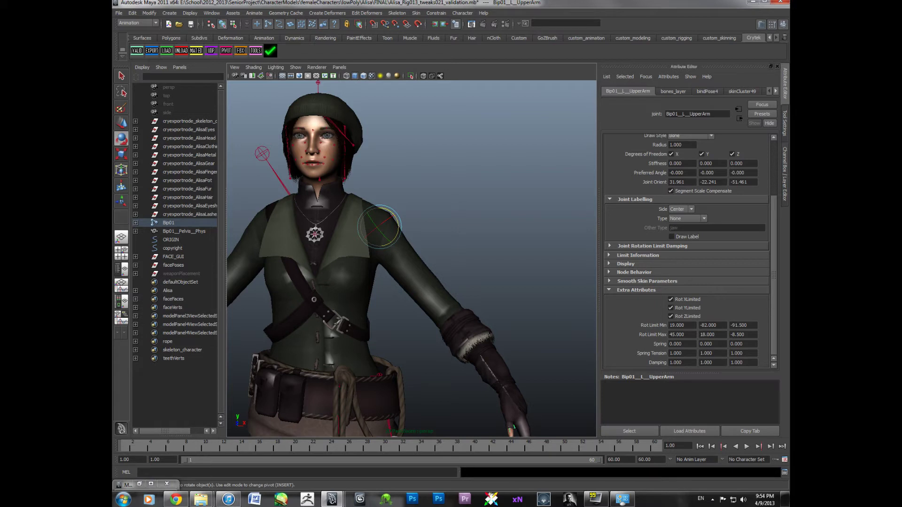
{"action": "middle_click_drag", "start_coordinate": [475, 272], "coordinate": [522, 270], "text": "alt"}
{"action": "left_click", "coordinate": [522, 276]}
Undo the recent operations back to before the ALISA_RIG group was deleted, restoring the rig and its controls
{"action": "left_click_drag", "start_coordinate": [521, 275], "coordinate": [496, 280], "text": "alt"}
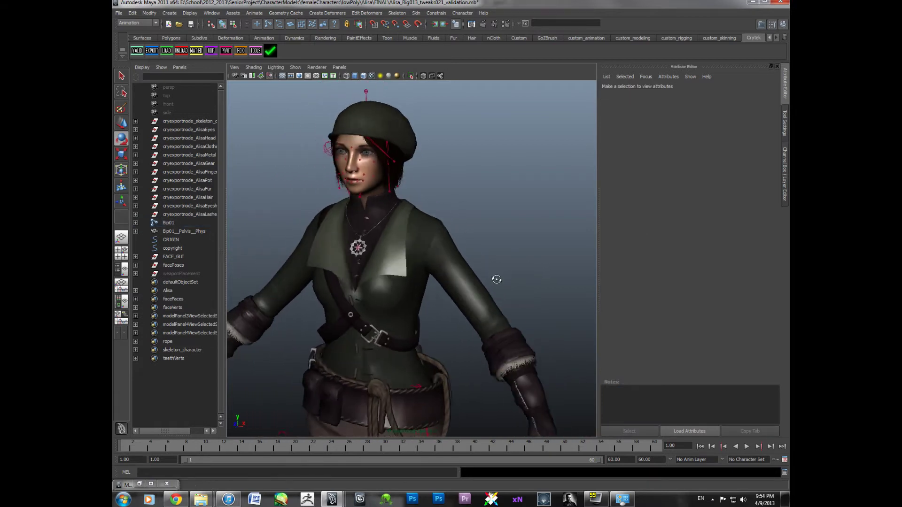
{"action": "right_click_drag", "start_coordinate": [497, 279], "coordinate": [471, 286], "text": "alt"}
{"action": "middle_click_drag", "start_coordinate": [471, 286], "coordinate": [488, 254], "text": "alt"}
{"action": "left_click_drag", "start_coordinate": [489, 254], "coordinate": [468, 252], "text": "alt"}
{"action": "scroll", "coordinate": [468, 254], "scroll_direction": "down", "scroll_amount": 3}
{"action": "middle_click_drag", "start_coordinate": [467, 254], "coordinate": [430, 273], "text": "alt"}
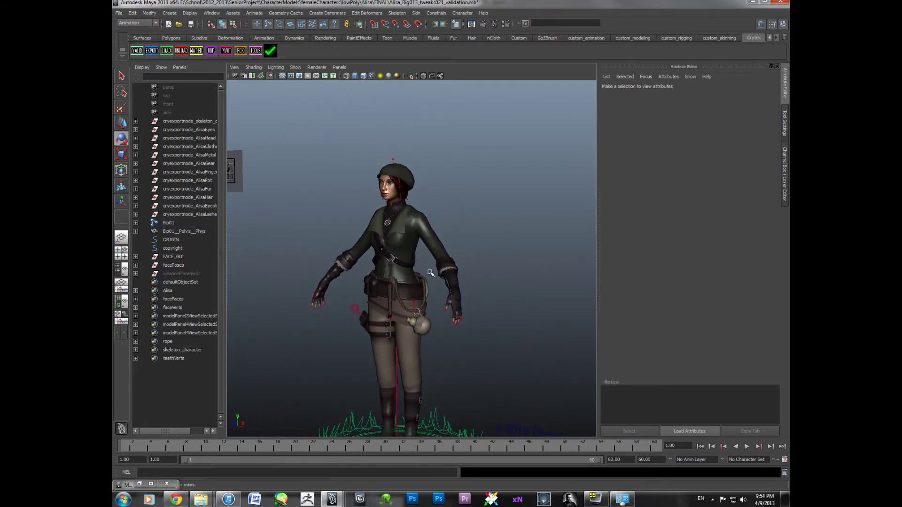
{"action": "left_click_drag", "start_coordinate": [431, 273], "coordinate": [460, 271], "text": "alt"}
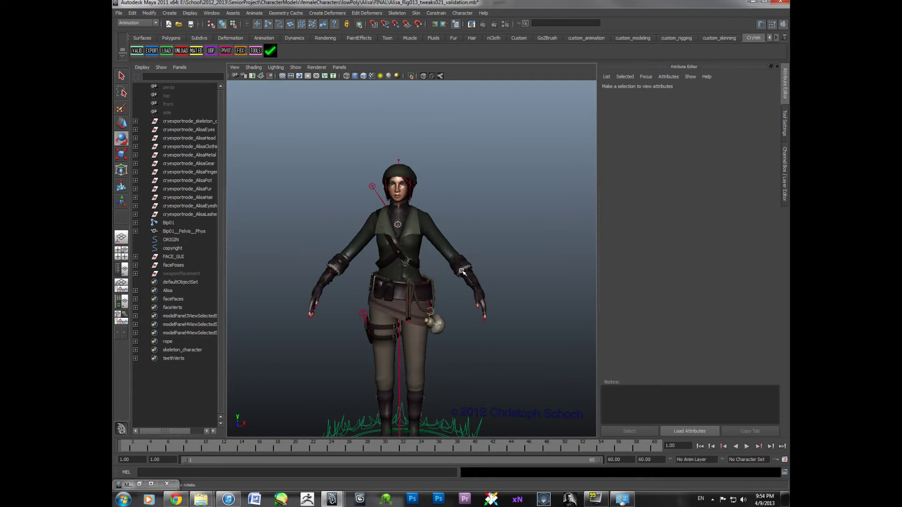
{"action": "key", "text": "ctrl+z"}
{"action": "key", "text": "ctrl+z"}
{"action": "key", "text": "ctrl+z"}
{"action": "key", "text": "ctrl+z"}
{"action": "key", "text": "ctrl+z"}
{"action": "key", "text": "ctrl+z"}
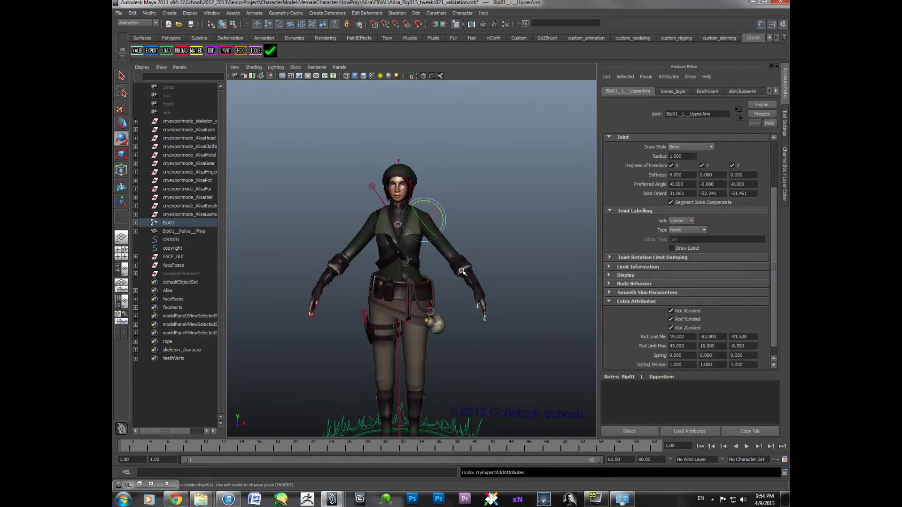
{"action": "key", "text": "ctrl+z"}
{"action": "key", "text": "ctrl+z"}
{"action": "key", "text": "ctrl+z"}
{"action": "key", "text": "ctrl+z"}
{"action": "key", "text": "ctrl+z"}
{"action": "key", "text": "ctrl+z"}
{"action": "key", "text": "ctrl+z"}
{"action": "key", "text": "ctrl+z"}
{"action": "key", "text": "ctrl+z"}
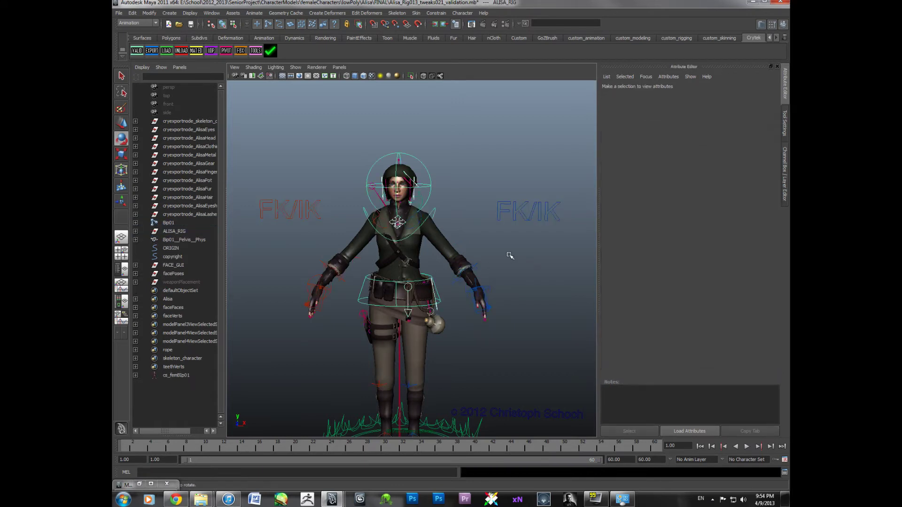
Turn on the visibility of the physMesh display layer
{"action": "scroll", "coordinate": [486, 267], "scroll_direction": "up", "scroll_amount": 4}
{"action": "middle_click_drag", "start_coordinate": [486, 268], "coordinate": [435, 284], "text": "alt"}
{"action": "scroll", "coordinate": [441, 274], "scroll_direction": "up", "scroll_amount": 2}
{"action": "scroll", "coordinate": [443, 275], "scroll_direction": "down", "scroll_amount": 3}
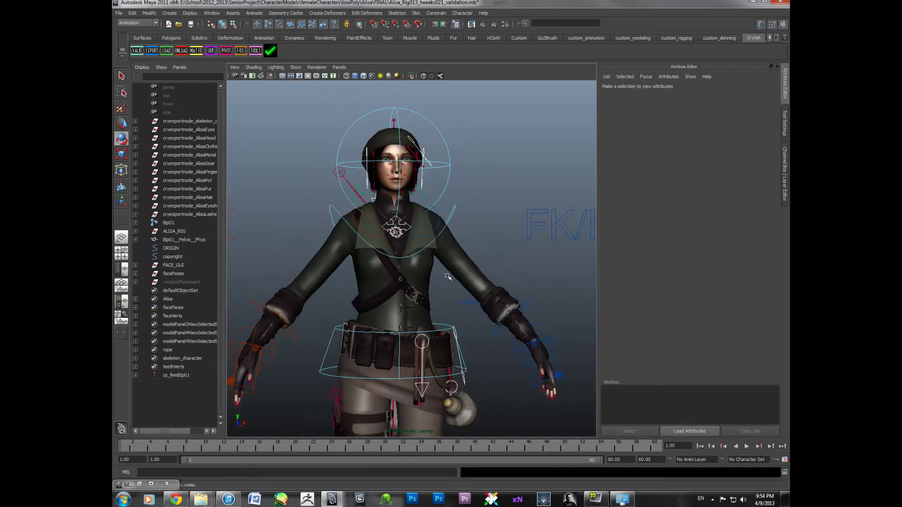
{"action": "scroll", "coordinate": [446, 282], "scroll_direction": "up", "scroll_amount": 1}
{"action": "scroll", "coordinate": [447, 284], "scroll_direction": "down", "scroll_amount": 2}
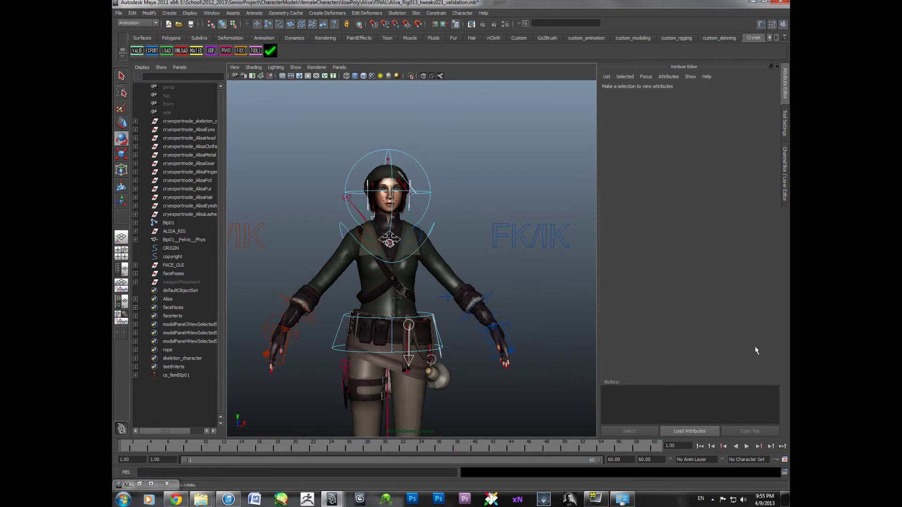
{"action": "left_click", "coordinate": [782, 202]}
{"action": "left_click", "coordinate": [692, 413]}
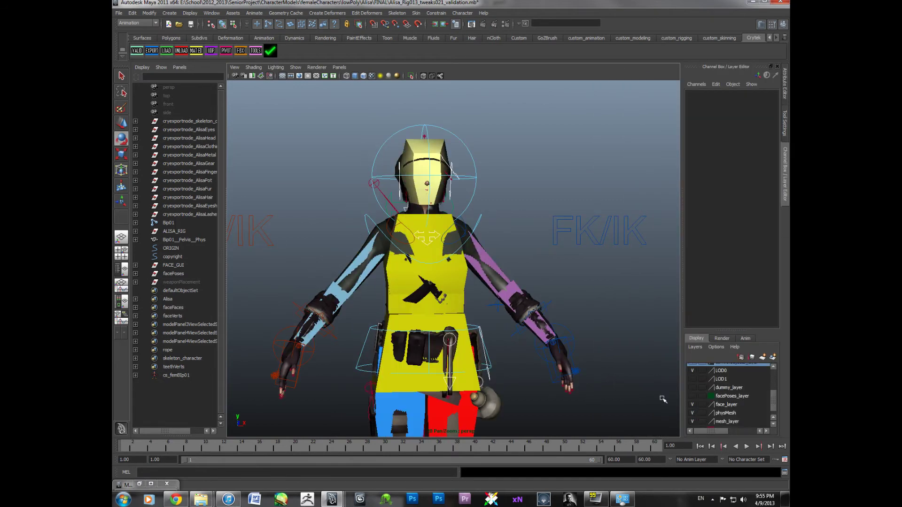
Inspect the physics proxy meshes on the torso, selecting the Spine1 and Spine pieces in turn
{"action": "left_click_drag", "start_coordinate": [569, 376], "coordinate": [535, 366], "text": "alt"}
{"action": "scroll", "coordinate": [536, 379], "scroll_direction": "up", "scroll_amount": 3}
{"action": "left_click_drag", "start_coordinate": [467, 307], "coordinate": [460, 274], "text": "alt"}
{"action": "left_click", "coordinate": [456, 261]}
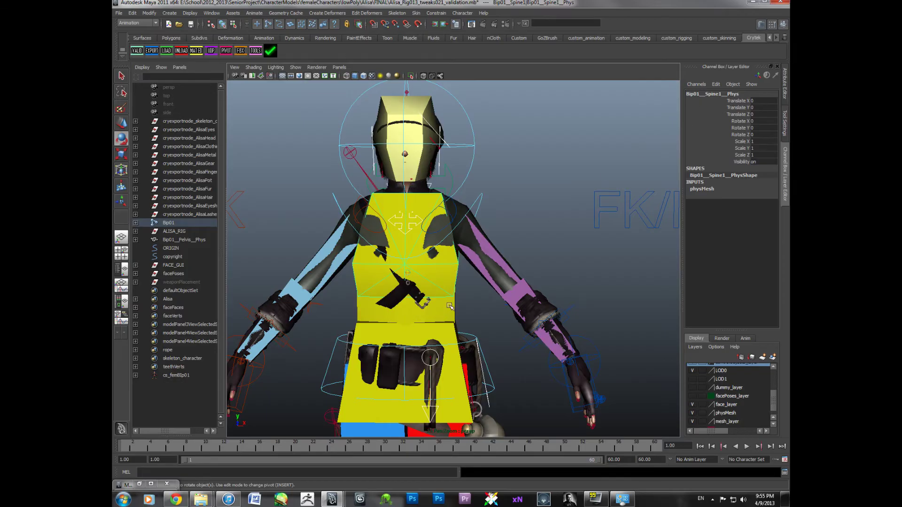
{"action": "left_click_drag", "start_coordinate": [440, 303], "coordinate": [442, 301], "text": "alt"}
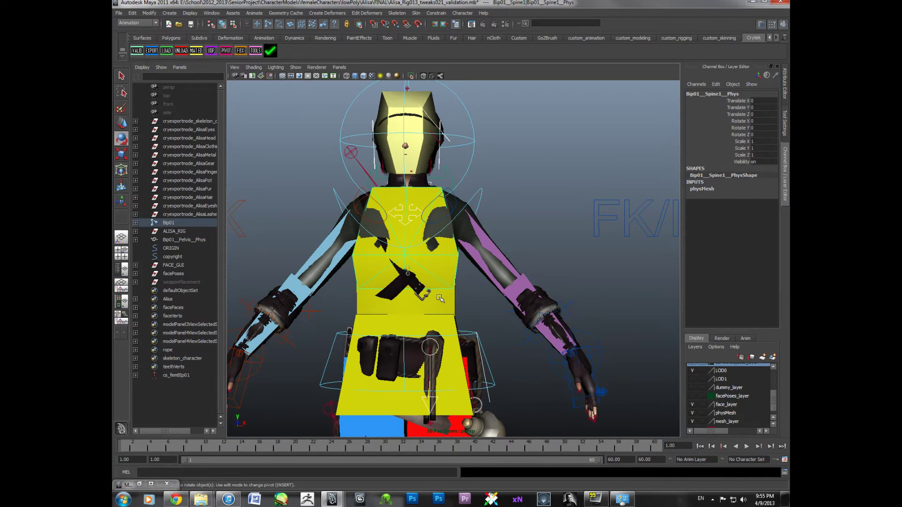
{"action": "left_click", "coordinate": [441, 299]}
{"action": "mouse_move", "coordinate": [444, 303]}
{"action": "left_mouse_down", "text": "alt"}
{"action": "mouse_move", "coordinate": [424, 293]}
{"action": "mouse_move", "coordinate": [429, 300]}
{"action": "left_mouse_up", "text": "alt"}
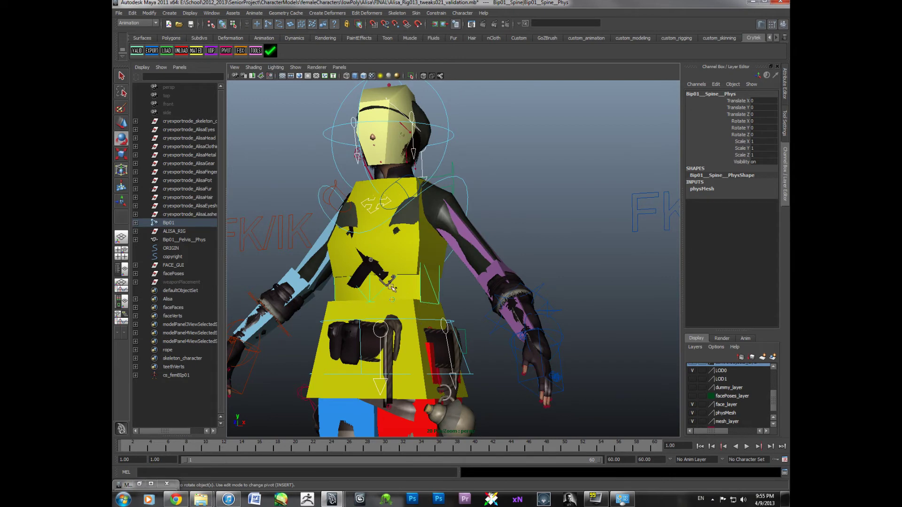
{"action": "left_click_drag", "start_coordinate": [421, 311], "coordinate": [452, 332], "text": "alt"}
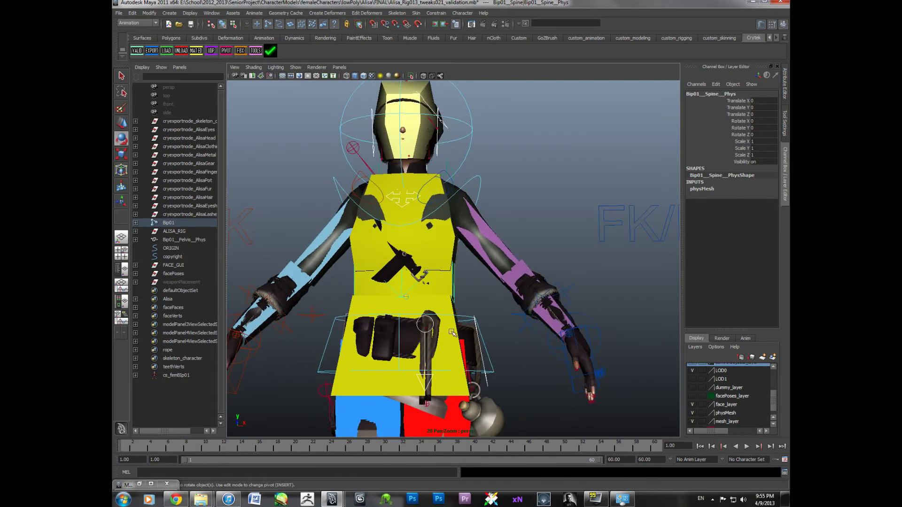
Inspect the pelvis physics proxy mesh and hide the physMesh display layer
{"action": "left_click", "coordinate": [452, 333]}
{"action": "right_click_drag", "start_coordinate": [452, 332], "coordinate": [403, 330], "text": "alt"}
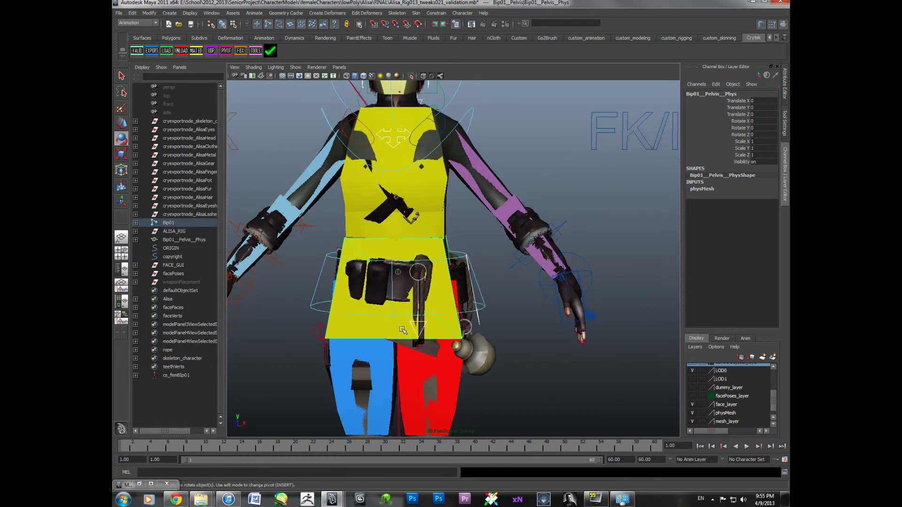
{"action": "left_click", "coordinate": [692, 414]}
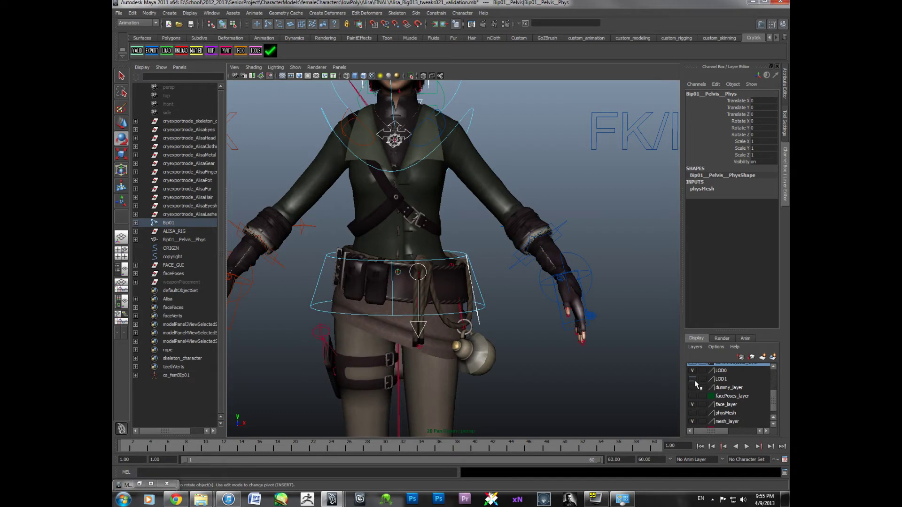
Hide the controlObjects_layer and mesh_layer display layers to isolate the skeleton, leaving nothing selected
{"action": "scroll", "coordinate": [693, 376], "scroll_direction": "up", "scroll_amount": 1}
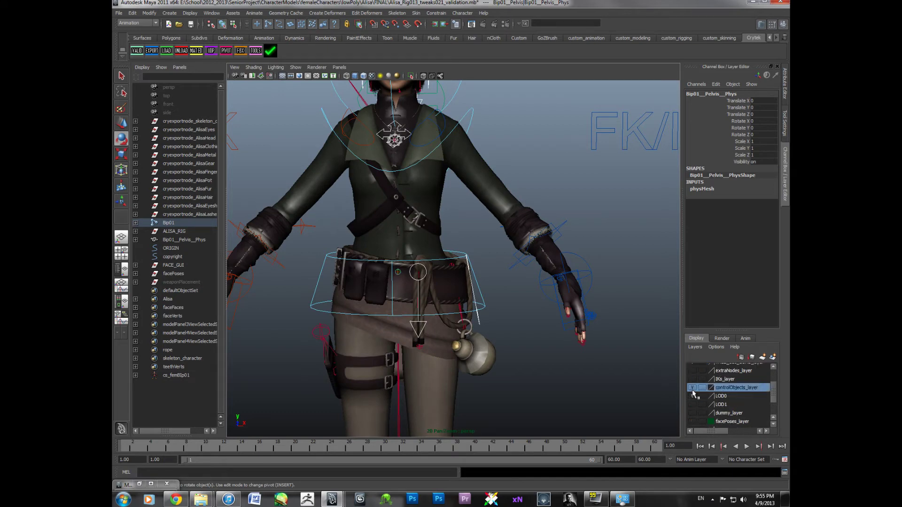
{"action": "left_click", "coordinate": [692, 388]}
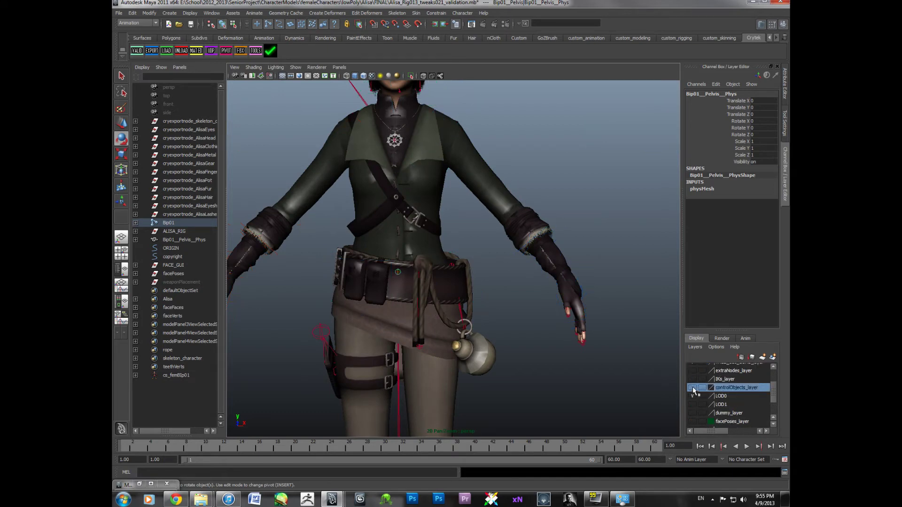
{"action": "scroll", "coordinate": [693, 390], "scroll_direction": "down", "scroll_amount": 1}
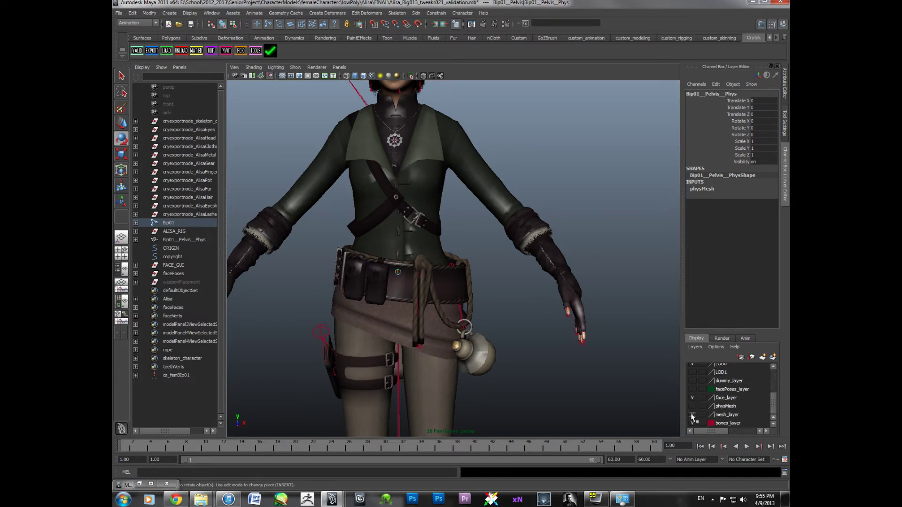
{"action": "left_click", "coordinate": [692, 415]}
{"action": "left_click_drag", "start_coordinate": [520, 341], "coordinate": [508, 354], "text": "alt"}
{"action": "left_click", "coordinate": [509, 355]}
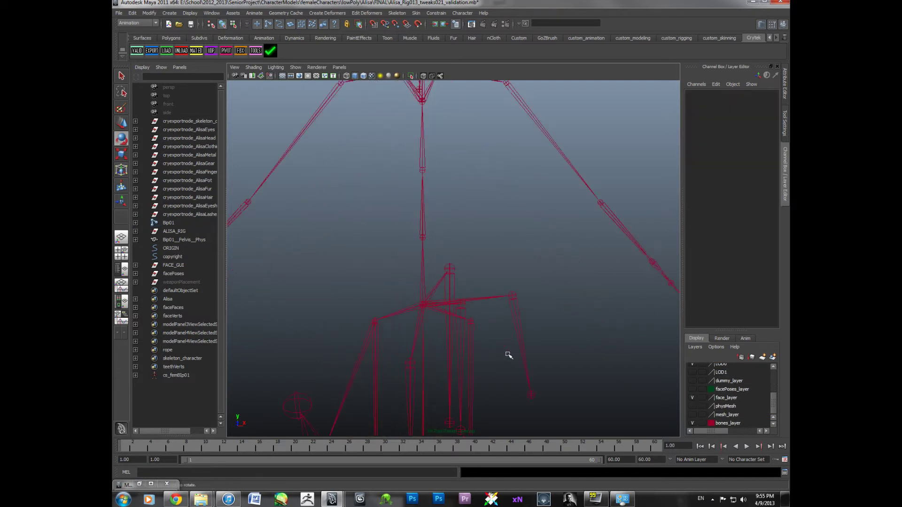
Inspect the central joint chain by selecting the joints in turn from the pelvis up through the spine, and clear the selection
{"action": "left_click", "coordinate": [432, 308]}
{"action": "left_click_drag", "start_coordinate": [431, 309], "coordinate": [444, 355], "text": "alt"}
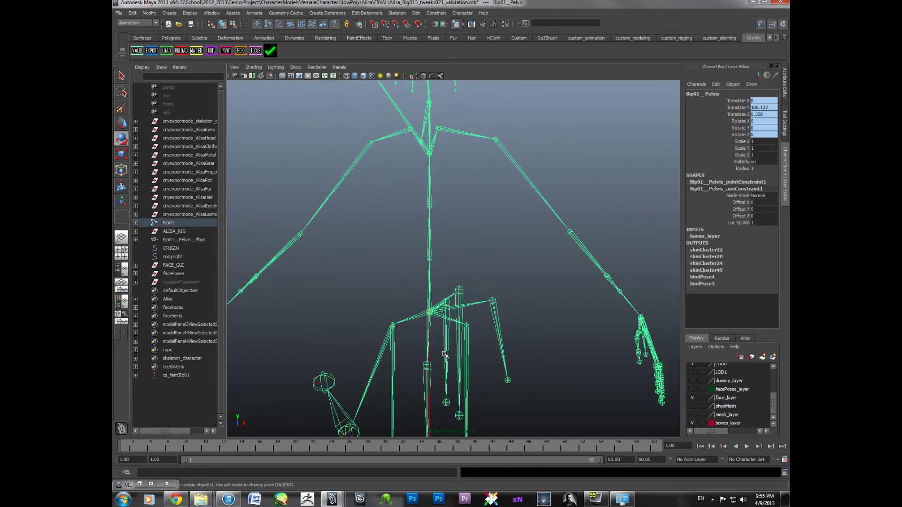
{"action": "left_click", "coordinate": [431, 252]}
{"action": "left_click", "coordinate": [429, 202]}
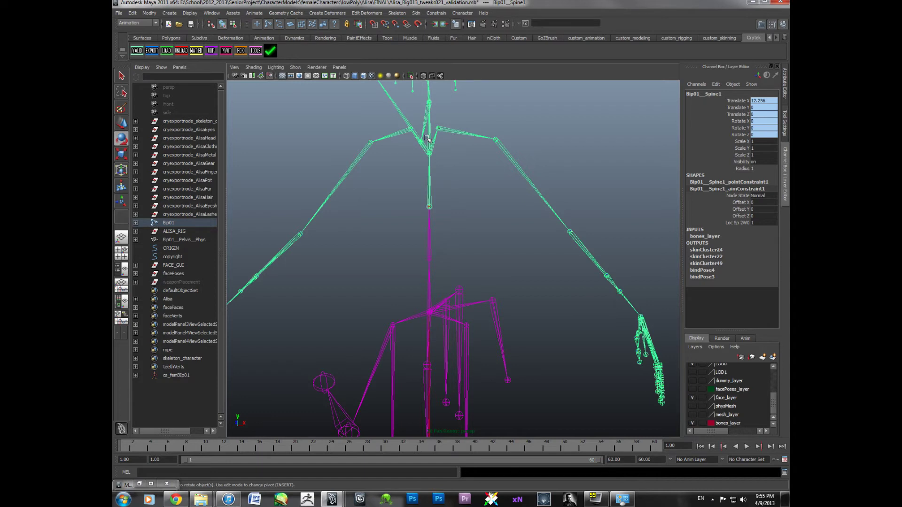
{"action": "left_click", "coordinate": [431, 153]}
{"action": "mouse_move", "coordinate": [444, 111]}
{"action": "left_mouse_down", "text": "alt"}
{"action": "mouse_move", "coordinate": [427, 118]}
{"action": "mouse_move", "coordinate": [440, 126]}
{"action": "left_mouse_up", "text": "alt"}
{"action": "left_click", "coordinate": [411, 112]}
{"action": "left_click", "coordinate": [426, 124]}
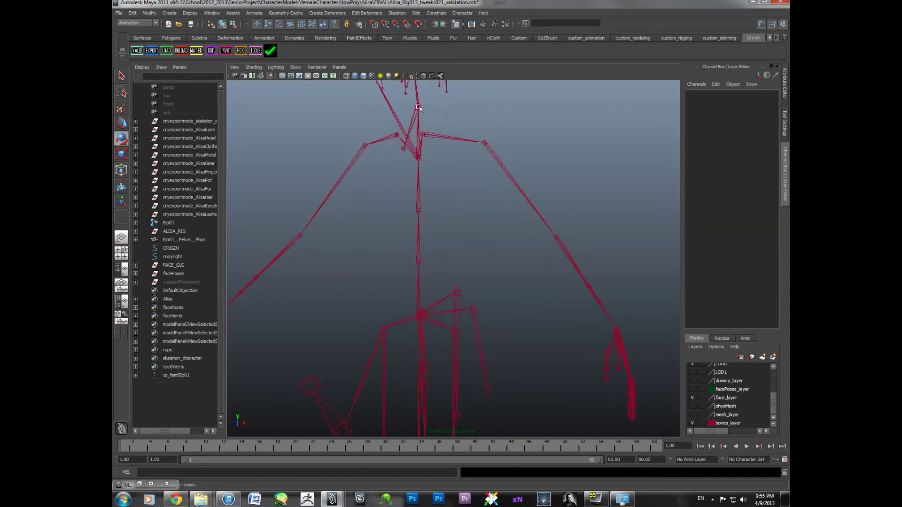
Select the left calf joint and check its name and channel values
{"action": "middle_click_drag", "start_coordinate": [439, 177], "coordinate": [425, 167], "text": "alt"}
{"action": "left_click_drag", "start_coordinate": [408, 190], "coordinate": [458, 270], "text": "alt"}
{"action": "left_click", "coordinate": [483, 266]}
{"action": "left_click", "coordinate": [458, 377]}
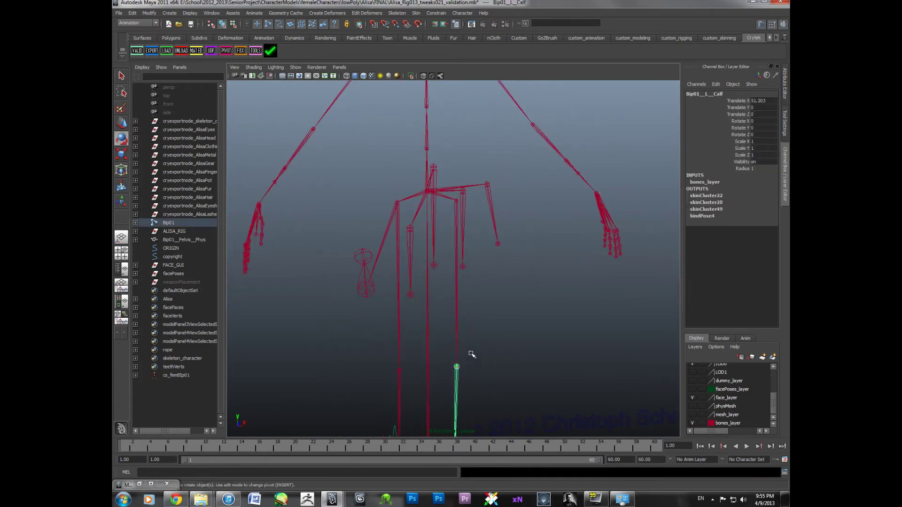
{"action": "left_click_drag", "start_coordinate": [469, 357], "coordinate": [477, 302], "text": "alt"}
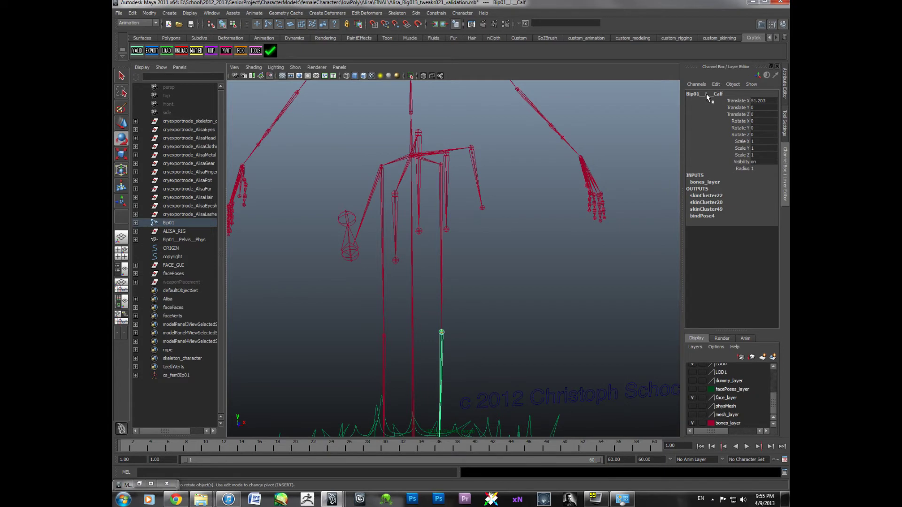
Inspect the left foot's extra joints, selecting the toe helper and the heel joint in turn
{"action": "left_click_drag", "start_coordinate": [477, 291], "coordinate": [413, 346], "text": "alt"}
{"action": "right_click_drag", "start_coordinate": [413, 347], "coordinate": [473, 352], "text": "alt"}
{"action": "middle_click_drag", "start_coordinate": [473, 352], "coordinate": [439, 317], "text": "alt"}
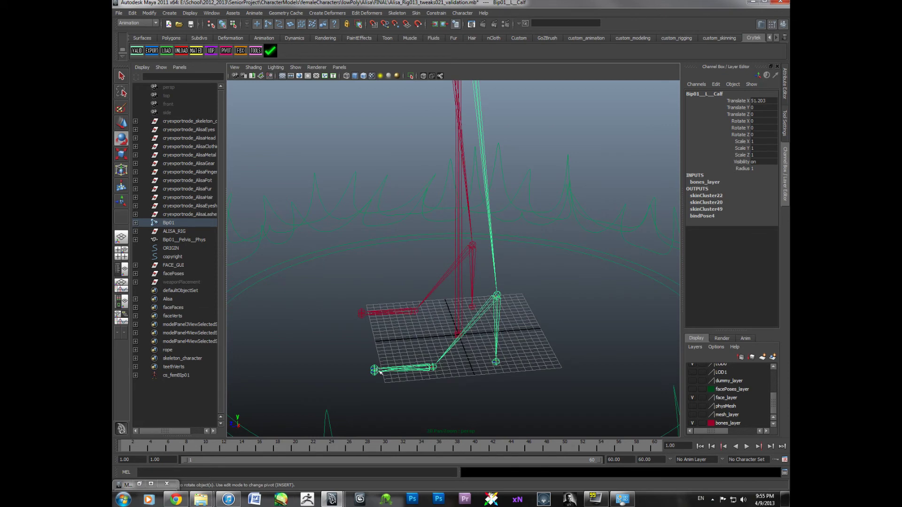
{"action": "left_click", "coordinate": [374, 369]}
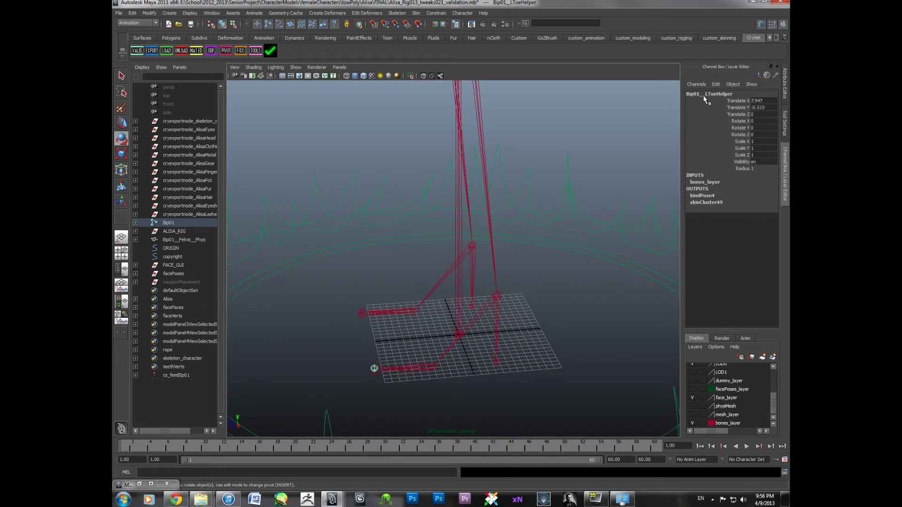
{"action": "left_click_drag", "start_coordinate": [444, 359], "coordinate": [489, 389], "text": "alt"}
{"action": "left_click", "coordinate": [498, 392]}
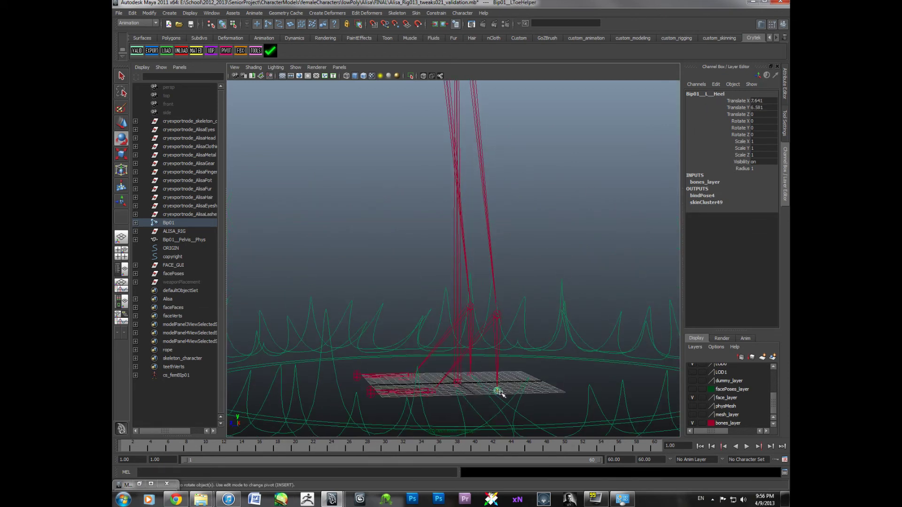
Inspect the left forearm chain by selecting the forearm joint and its two twist joints, ForeTwist1 and ForeTwist
{"action": "left_click_drag", "start_coordinate": [501, 213], "coordinate": [544, 230], "text": "alt"}
{"action": "middle_click_drag", "start_coordinate": [543, 230], "coordinate": [459, 387], "text": "alt"}
{"action": "left_click", "coordinate": [506, 220]}
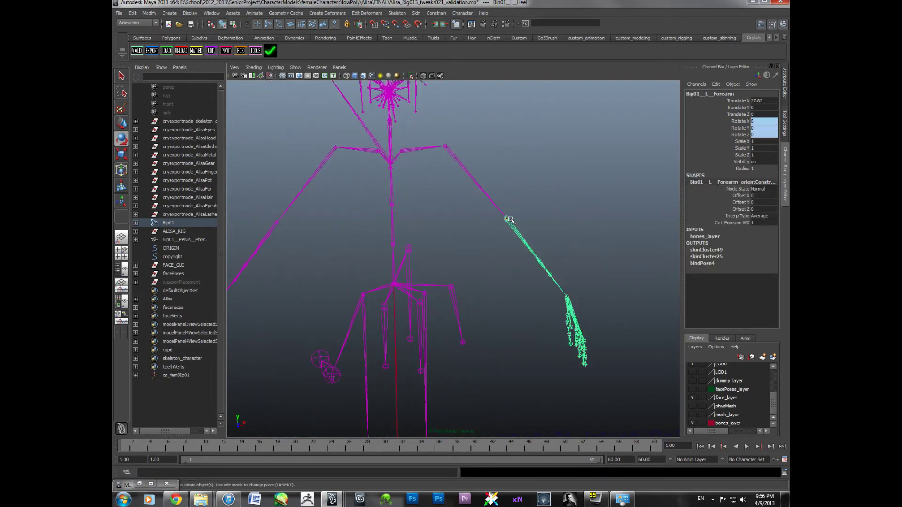
{"action": "left_click", "coordinate": [551, 274]}
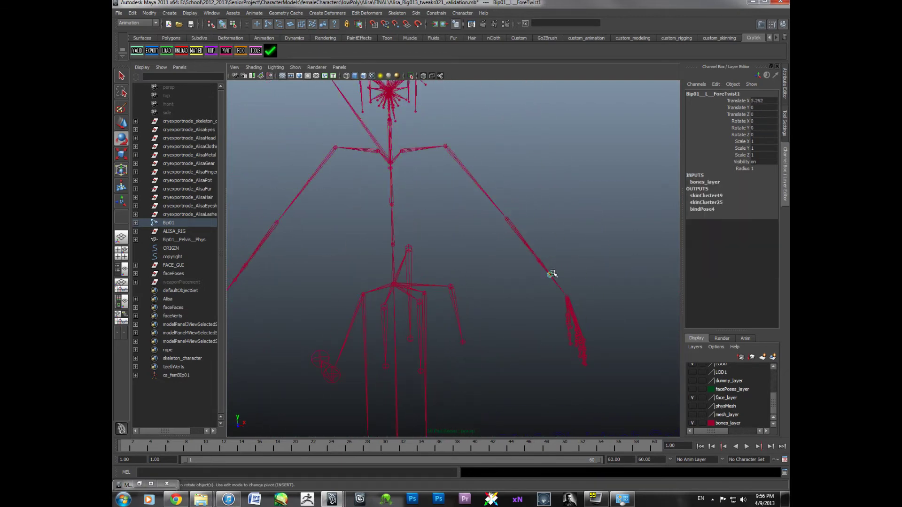
{"action": "left_click", "coordinate": [548, 266]}
{"action": "left_click", "coordinate": [540, 260]}
{"action": "middle_click_drag", "start_coordinate": [536, 231], "coordinate": [574, 282], "text": "alt"}
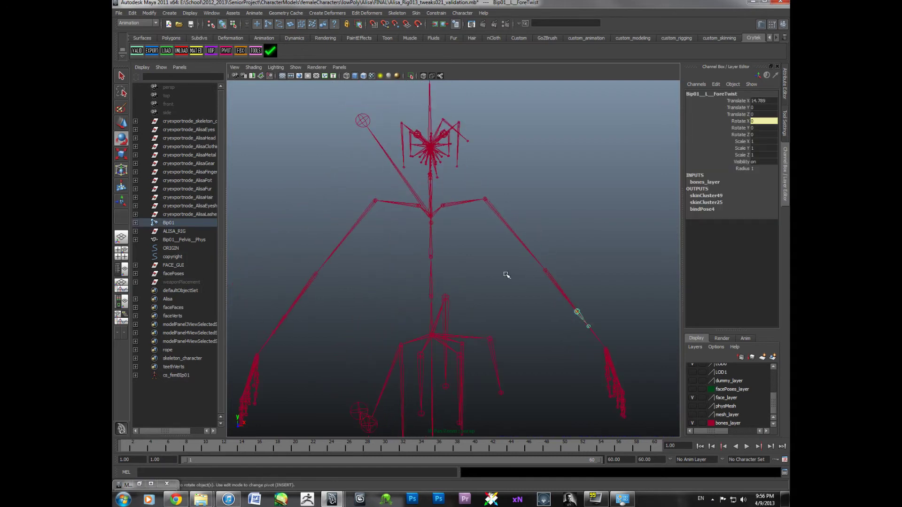
Inspect the Bip01_Blanket accessory joint at the hips, deselect it and examine the head and face joints
{"action": "left_click", "coordinate": [508, 276]}
{"action": "left_click_drag", "start_coordinate": [507, 276], "coordinate": [475, 271], "text": "alt"}
{"action": "middle_click_drag", "start_coordinate": [466, 263], "coordinate": [484, 280], "text": "alt"}
{"action": "left_click_drag", "start_coordinate": [484, 279], "coordinate": [461, 263], "text": "alt"}
{"action": "left_click", "coordinate": [485, 338]}
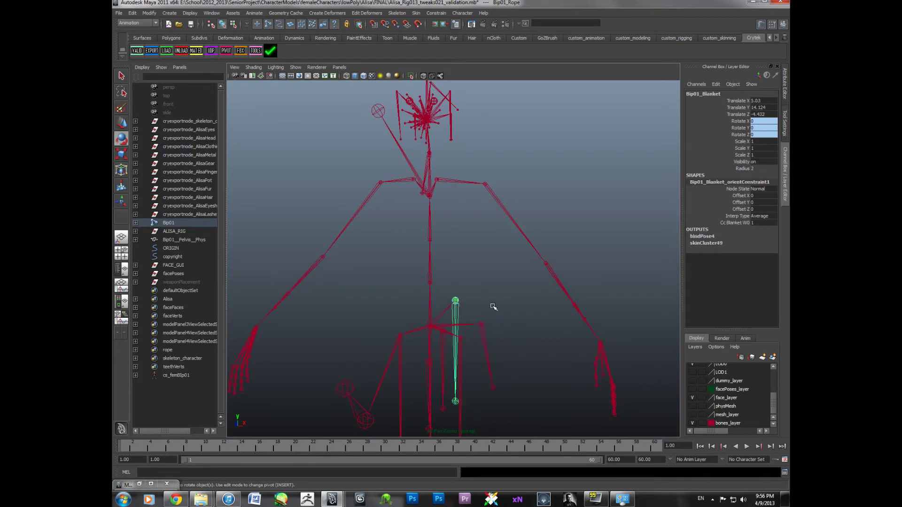
{"action": "left_click", "coordinate": [493, 306]}
{"action": "left_click_drag", "start_coordinate": [435, 203], "coordinate": [463, 239], "text": "alt"}
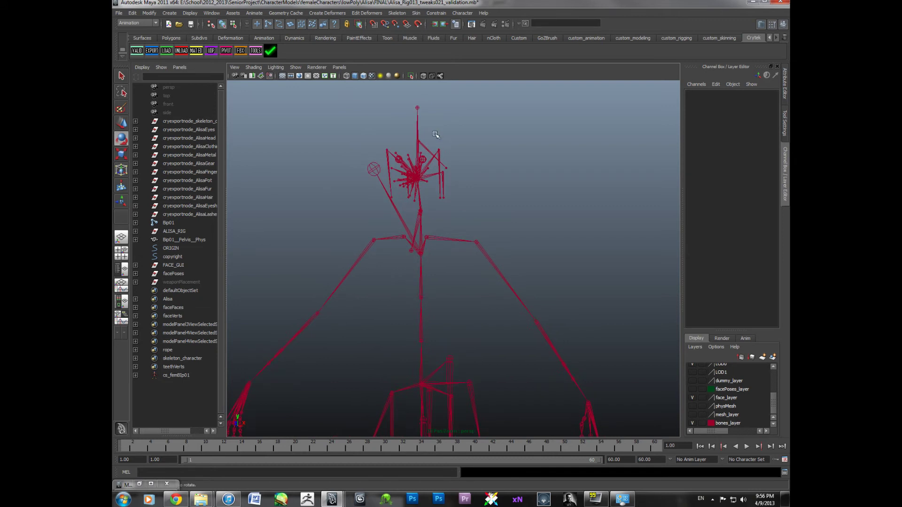
{"action": "left_click_drag", "start_coordinate": [416, 159], "coordinate": [403, 161], "text": "alt"}
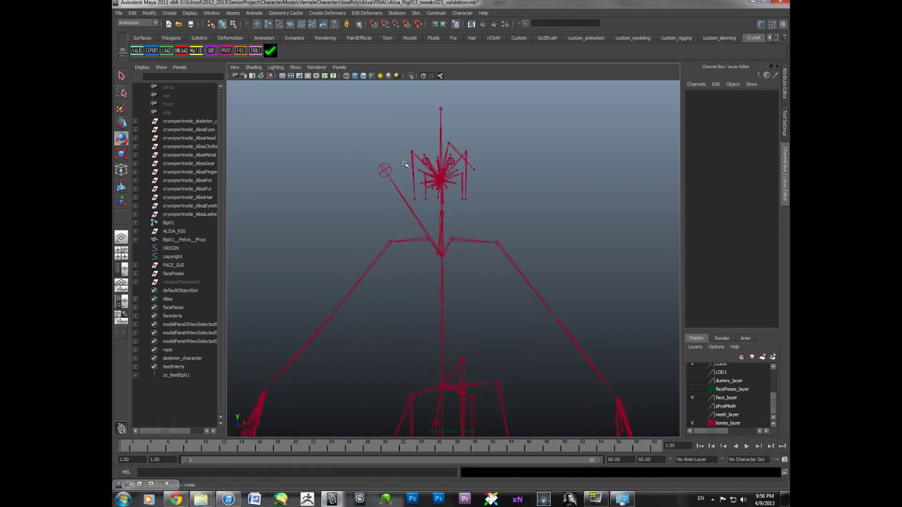
Inspect weapon_bone in the left hand and alt_weapon_bone01 in the right hand, and clear the selection
{"action": "middle_click_drag", "start_coordinate": [403, 352], "coordinate": [412, 234], "text": "alt"}
{"action": "left_click_drag", "start_coordinate": [412, 234], "coordinate": [499, 258], "text": "alt"}
{"action": "left_click", "coordinate": [475, 246]}
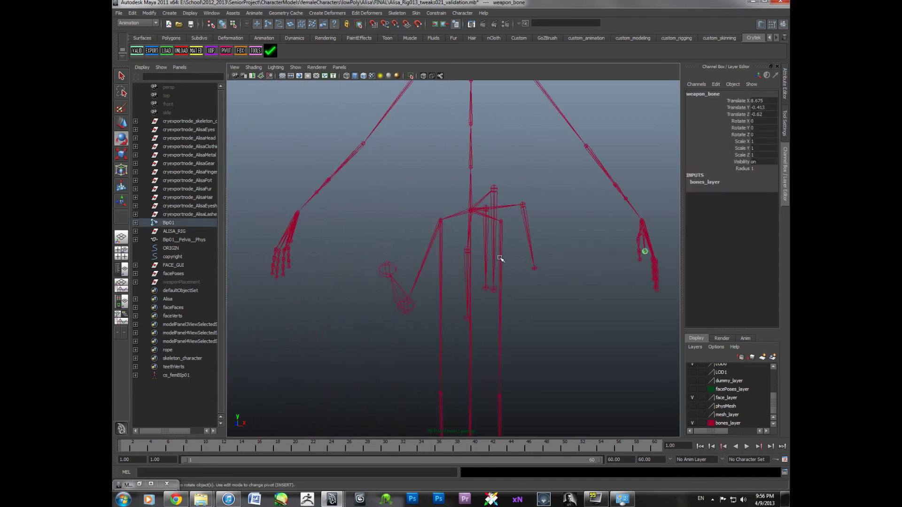
{"action": "left_click_drag", "start_coordinate": [351, 266], "coordinate": [319, 258], "text": "alt"}
{"action": "left_click", "coordinate": [328, 244]}
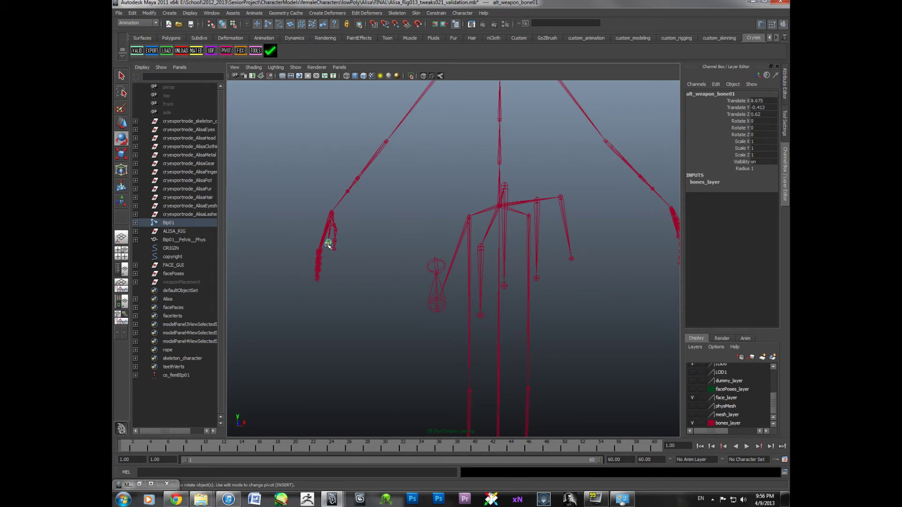
{"action": "left_click_drag", "start_coordinate": [374, 245], "coordinate": [576, 213], "text": "alt"}
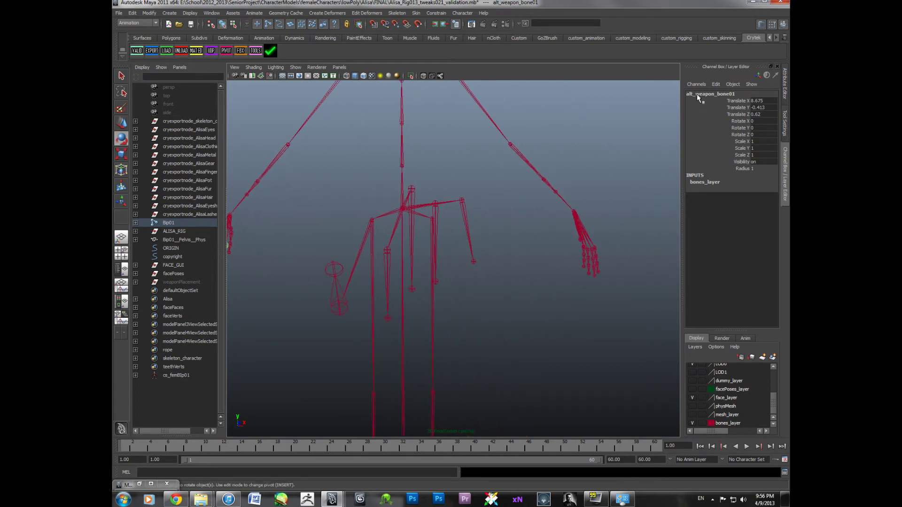
{"action": "left_click", "coordinate": [582, 241]}
{"action": "left_click_drag", "start_coordinate": [558, 256], "coordinate": [543, 346], "text": "alt"}
{"action": "left_click", "coordinate": [554, 245]}
{"action": "left_click", "coordinate": [484, 284]}
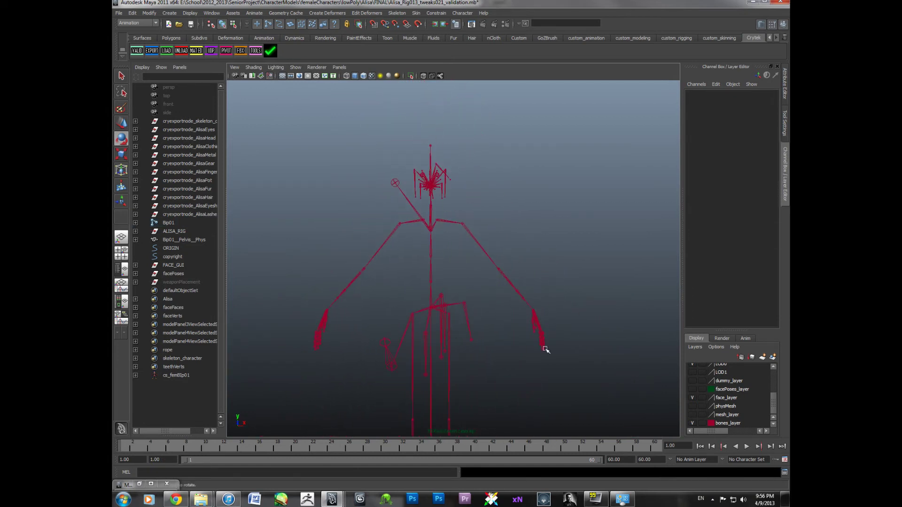
Show the physMesh display layer and inspect the differently coloured physics proxies on the left and right arms
{"action": "left_click", "coordinate": [693, 406]}
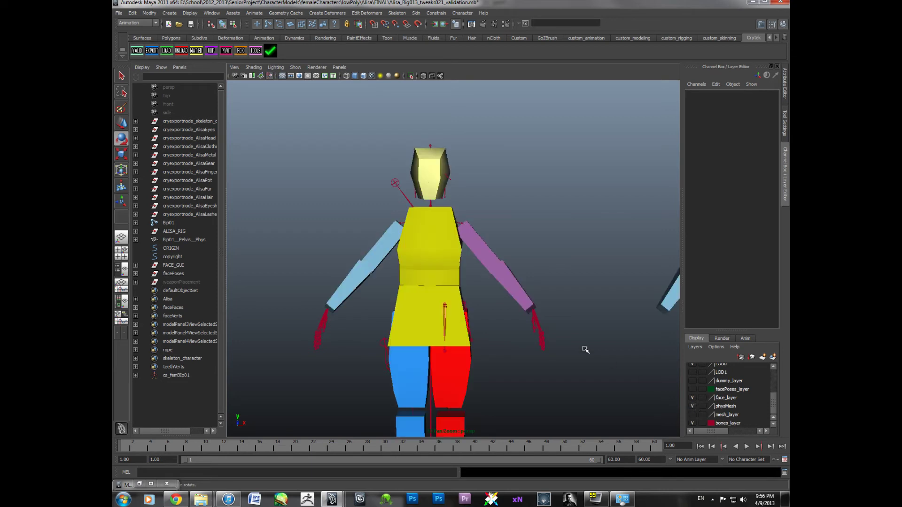
{"action": "left_click_drag", "start_coordinate": [584, 348], "coordinate": [515, 261], "text": "alt"}
{"action": "left_click", "coordinate": [490, 248]}
{"action": "left_click", "coordinate": [489, 276]}
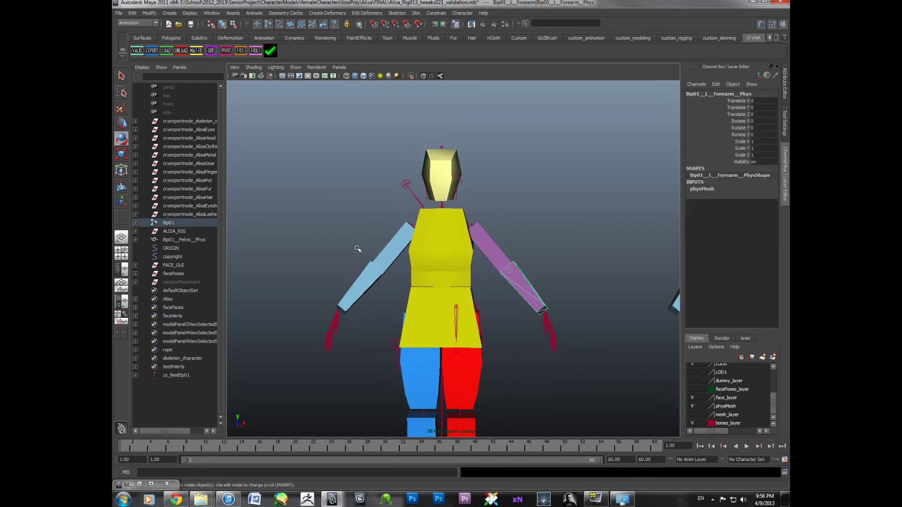
{"action": "left_click", "coordinate": [365, 281]}
{"action": "middle_click_drag", "start_coordinate": [392, 281], "coordinate": [404, 287], "text": "alt"}
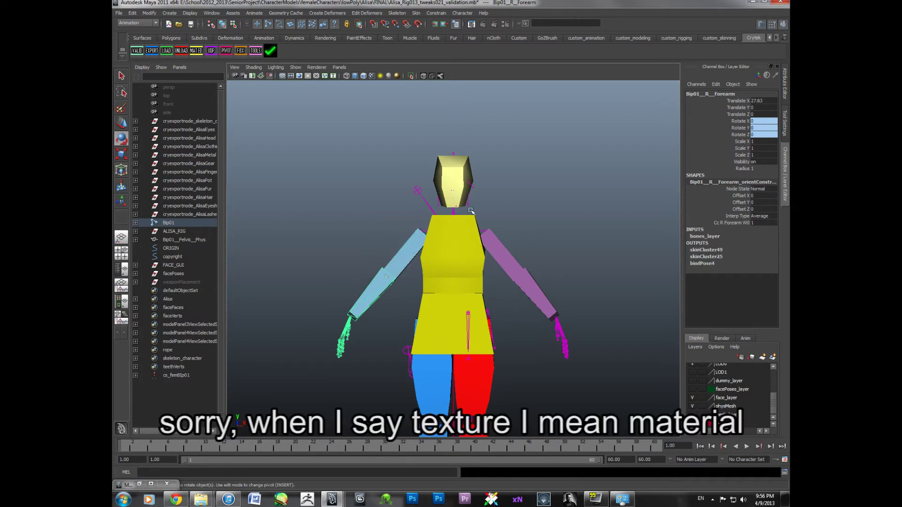
Select the head physics proxy and compare its material with those on the legs and feet
{"action": "left_click", "coordinate": [454, 182]}
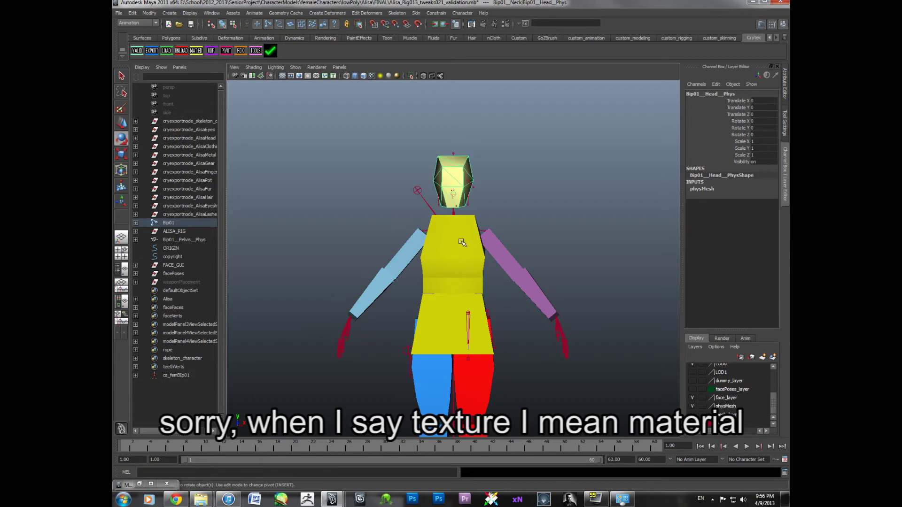
{"action": "middle_click_drag", "start_coordinate": [442, 391], "coordinate": [432, 297], "text": "alt"}
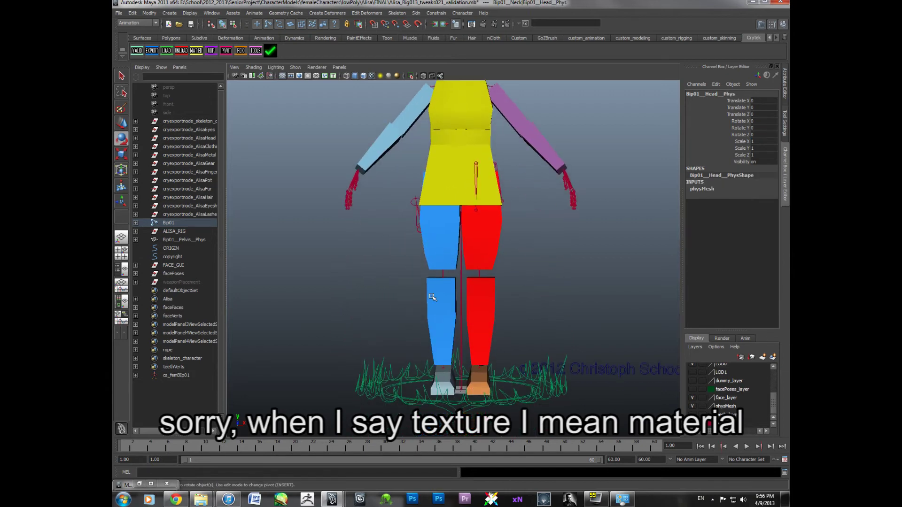
{"action": "middle_click_drag", "start_coordinate": [484, 372], "coordinate": [478, 408], "text": "alt"}
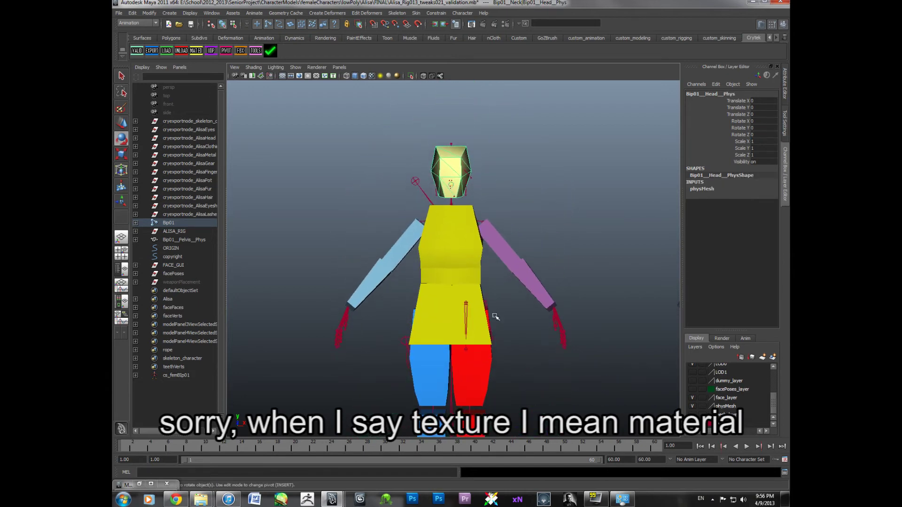
Select the left upper arm physics mesh and examine its transform attributes in the Attribute Editor
{"action": "left_click", "coordinate": [504, 247]}
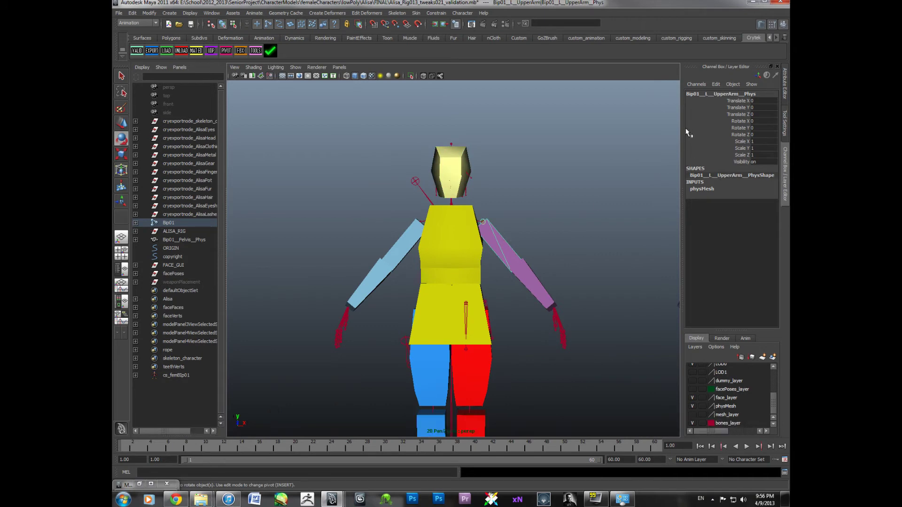
{"action": "scroll", "coordinate": [548, 210], "scroll_direction": "up", "scroll_amount": 4}
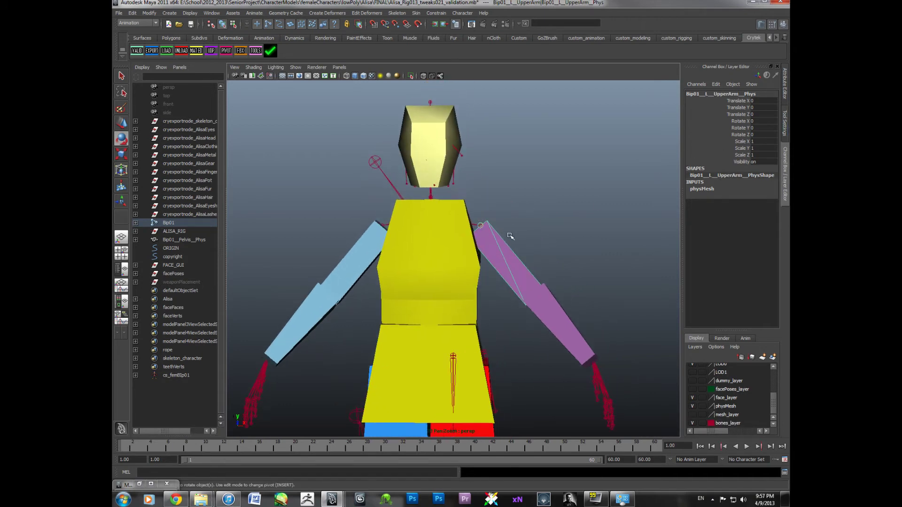
{"action": "left_click", "coordinate": [785, 81]}
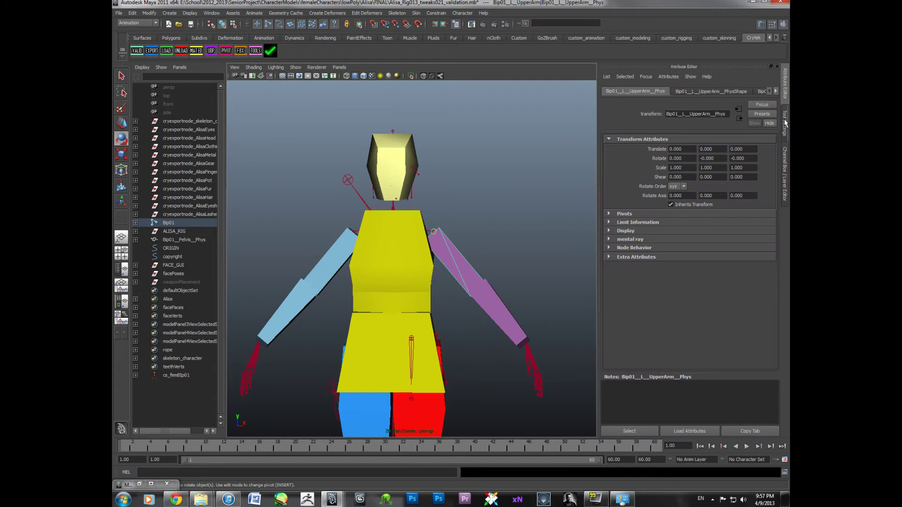
{"action": "left_click", "coordinate": [462, 228]}
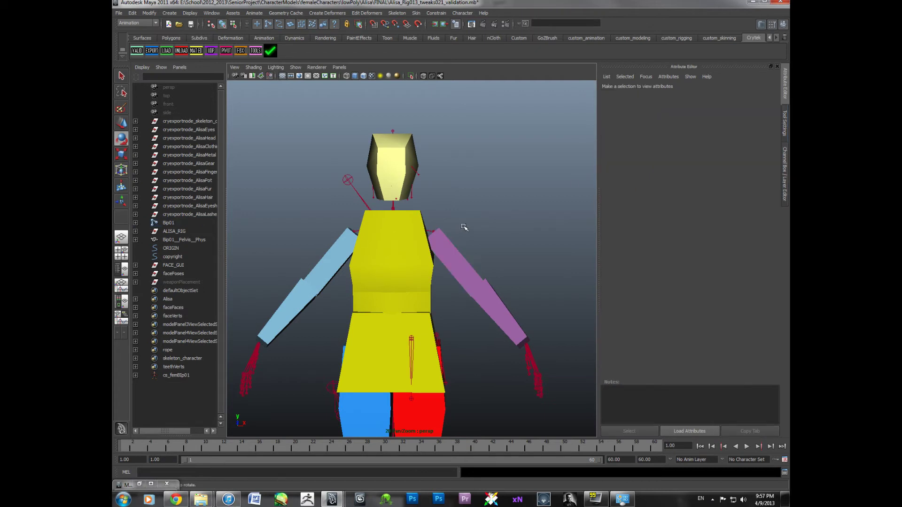
{"action": "middle_click_drag", "start_coordinate": [474, 214], "coordinate": [506, 190], "text": "alt"}
{"action": "left_click_drag", "start_coordinate": [498, 211], "coordinate": [483, 231], "text": "alt"}
{"action": "left_click", "coordinate": [485, 221]}
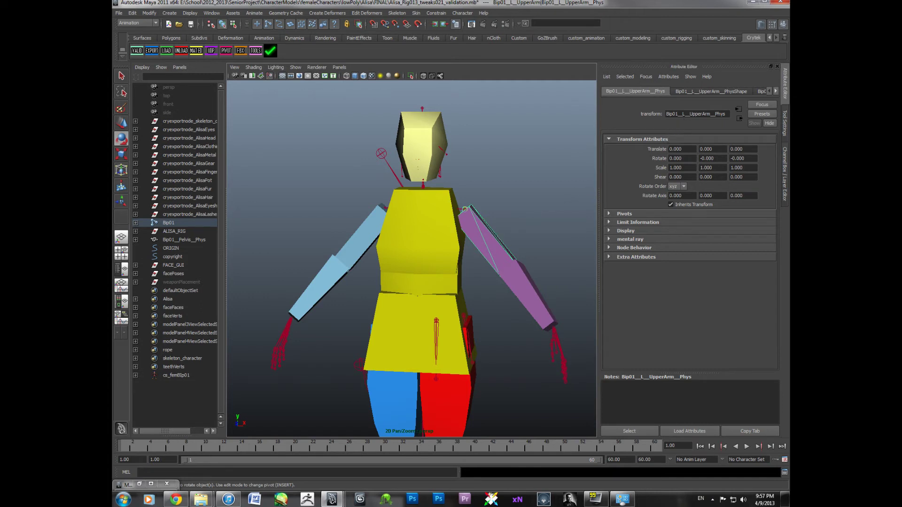
Highlight the Phys suffix in the left upper arm mesh's name, clear the selection and inspect the skeleton's physics proxies from several angles
{"action": "left_click_drag", "start_coordinate": [726, 113], "coordinate": [710, 113]}
{"action": "left_click", "coordinate": [547, 194]}
{"action": "left_click_drag", "start_coordinate": [490, 217], "coordinate": [470, 225], "text": "alt"}
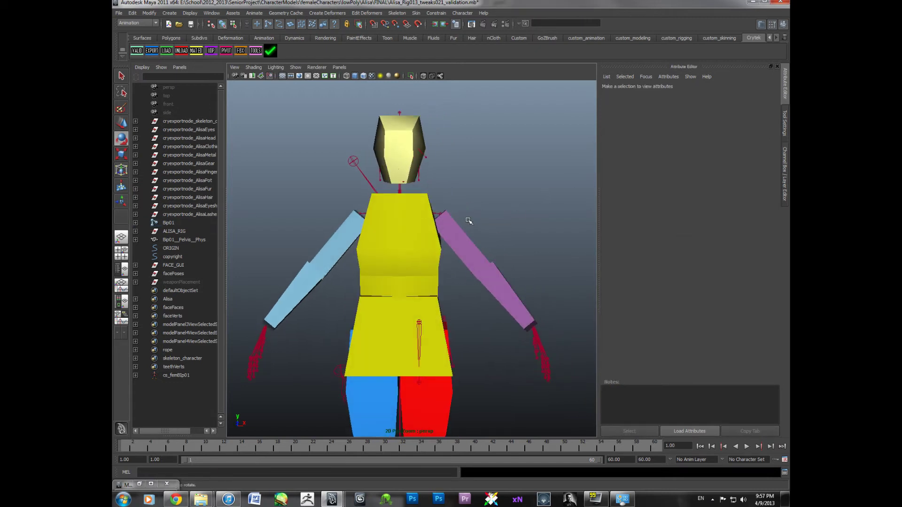
{"action": "middle_click_drag", "start_coordinate": [468, 220], "coordinate": [468, 199], "text": "alt"}
{"action": "left_click_drag", "start_coordinate": [467, 200], "coordinate": [498, 275], "text": "alt"}
{"action": "scroll", "coordinate": [411, 266], "scroll_direction": "down", "scroll_amount": 3}
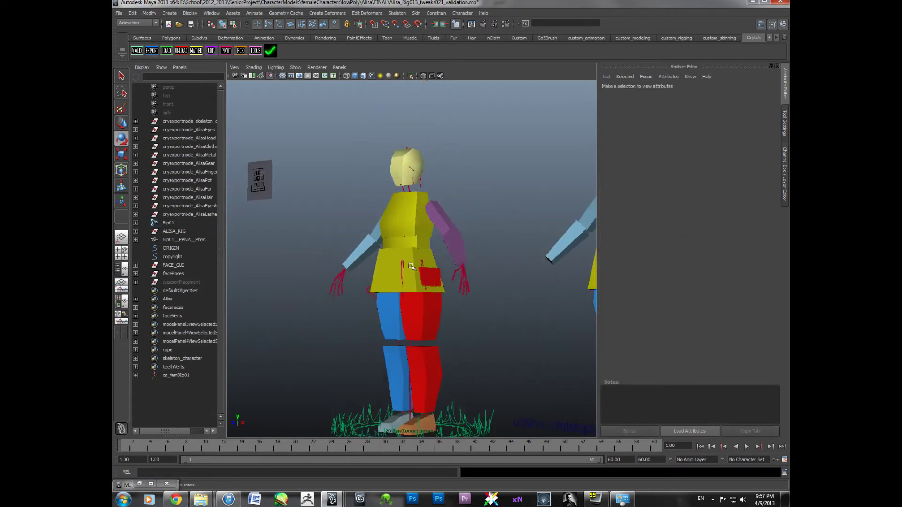
{"action": "left_click_drag", "start_coordinate": [411, 267], "coordinate": [422, 274], "text": "alt"}
{"action": "scroll", "coordinate": [417, 242], "scroll_direction": "up", "scroll_amount": 5}
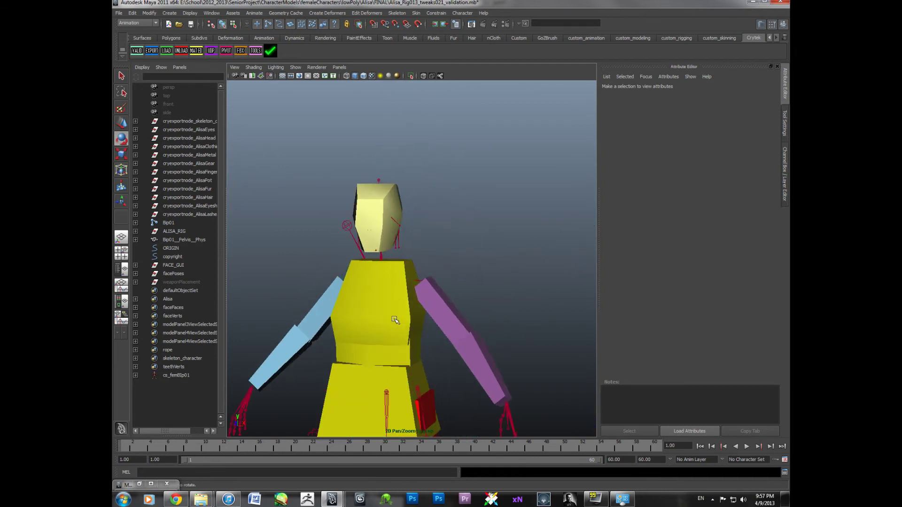
{"action": "left_click_drag", "start_coordinate": [394, 319], "coordinate": [405, 303], "text": "alt"}
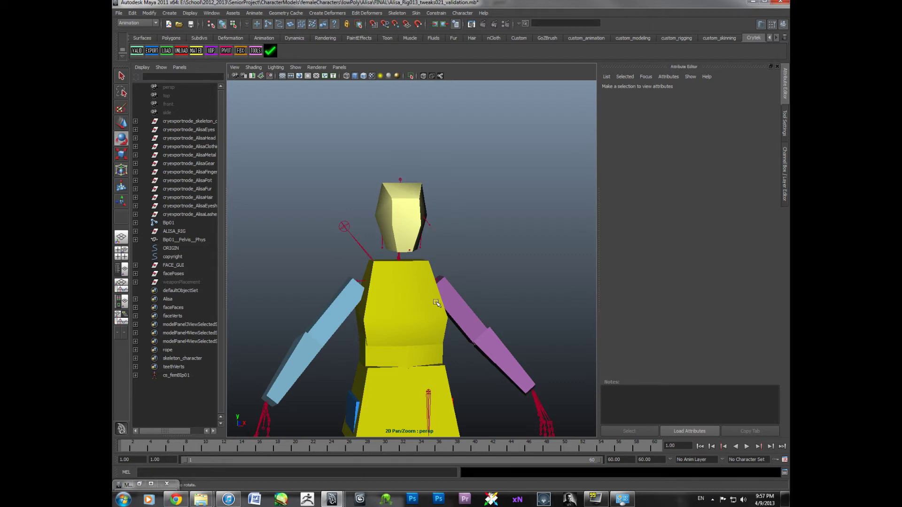
Examine the physics proxies attached to the skeleton from head to feet, including the gaps between body parts
{"action": "scroll", "coordinate": [439, 304], "scroll_direction": "down", "scroll_amount": 5}
{"action": "left_click_drag", "start_coordinate": [436, 288], "coordinate": [417, 299], "text": "alt"}
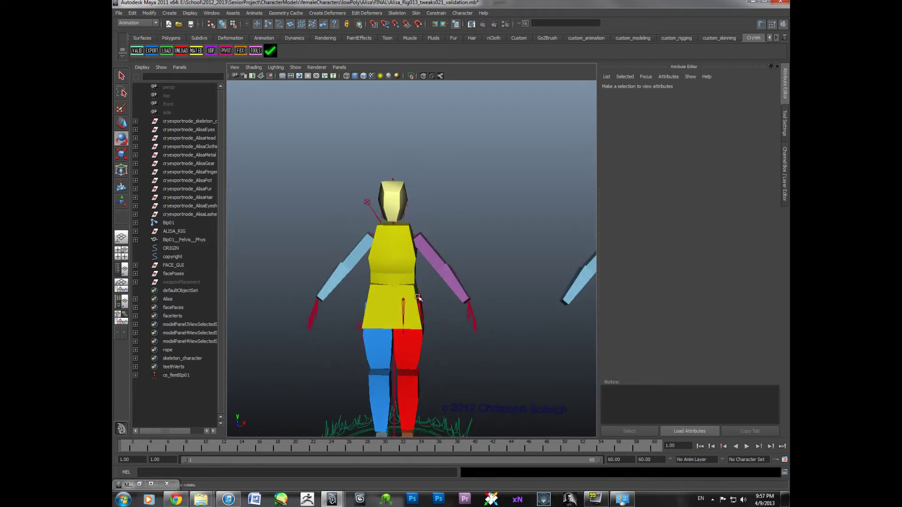
{"action": "middle_click_drag", "start_coordinate": [418, 299], "coordinate": [409, 220], "text": "alt"}
{"action": "left_click_drag", "start_coordinate": [409, 258], "coordinate": [420, 259], "text": "alt"}
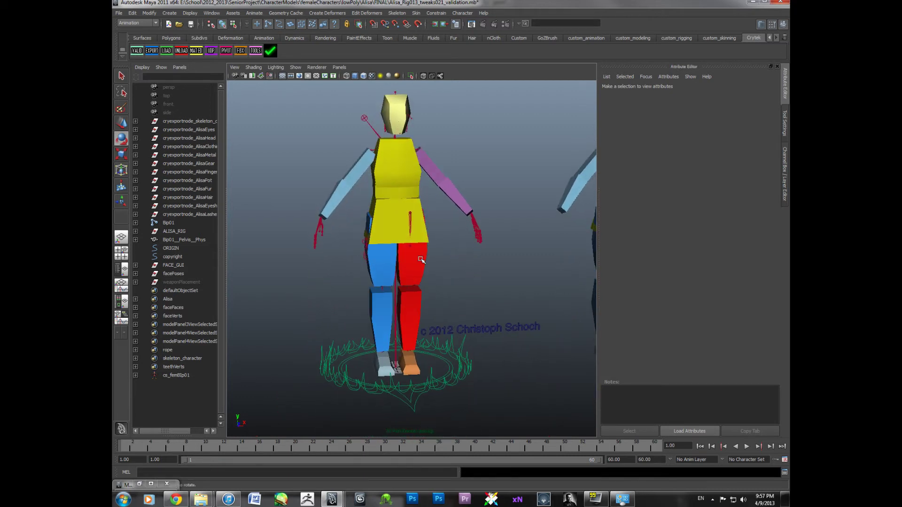
{"action": "middle_click_drag", "start_coordinate": [421, 273], "coordinate": [411, 302], "text": "alt"}
{"action": "scroll", "coordinate": [411, 301], "scroll_direction": "up", "scroll_amount": 3}
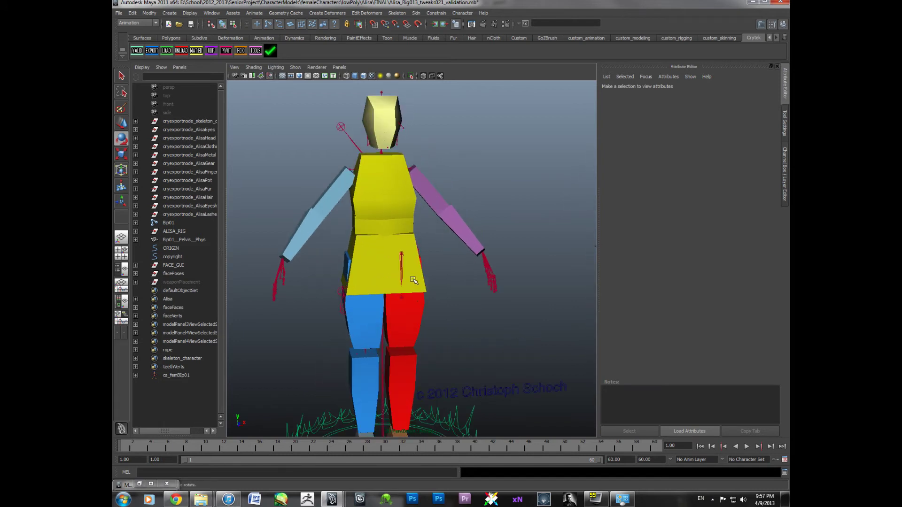
{"action": "middle_click_drag", "start_coordinate": [408, 254], "coordinate": [422, 291], "text": "alt"}
{"action": "left_click_drag", "start_coordinate": [421, 291], "coordinate": [414, 290], "text": "alt"}
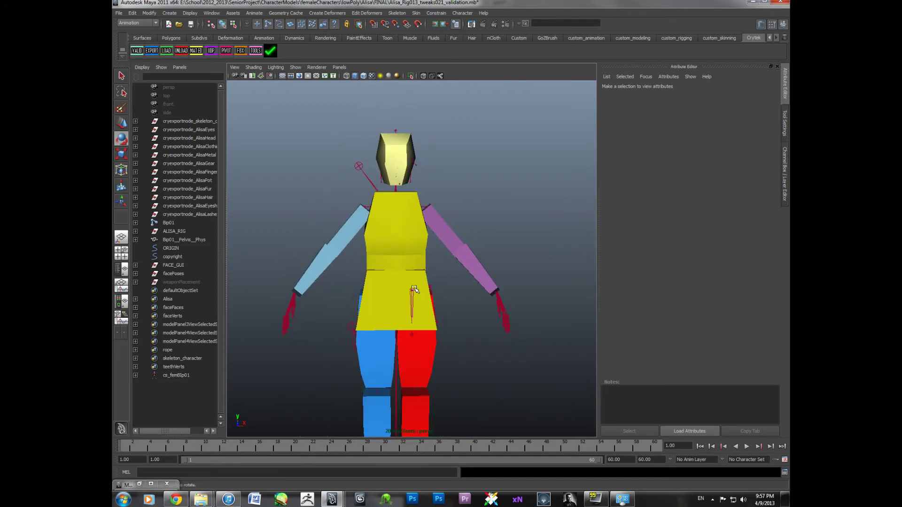
{"action": "scroll", "coordinate": [453, 286], "scroll_direction": "down", "scroll_amount": 4}
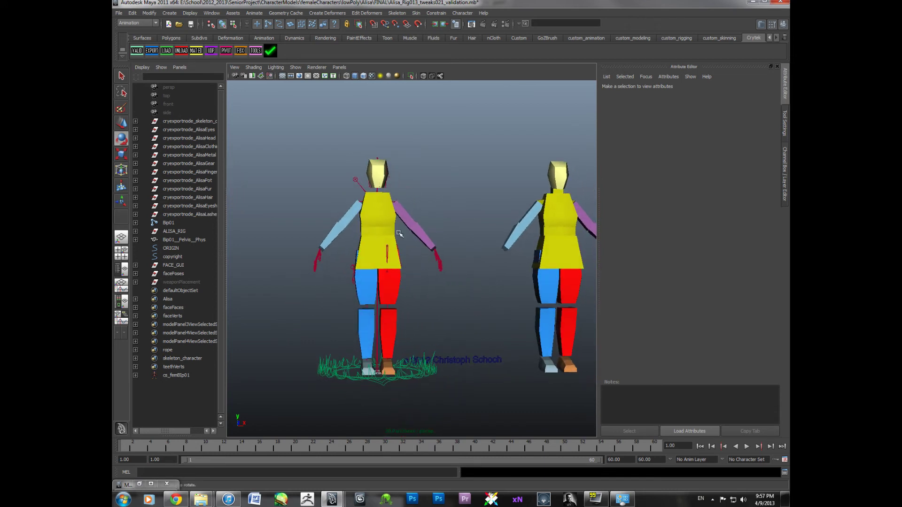
Select the pelvis mesh Bip01__Pelvis__Phys of the separate proxy figure beside the skeleton and inspect its hierarchy
{"action": "left_click", "coordinate": [565, 238]}
{"action": "middle_click_drag", "start_coordinate": [565, 238], "coordinate": [487, 265], "text": "alt"}
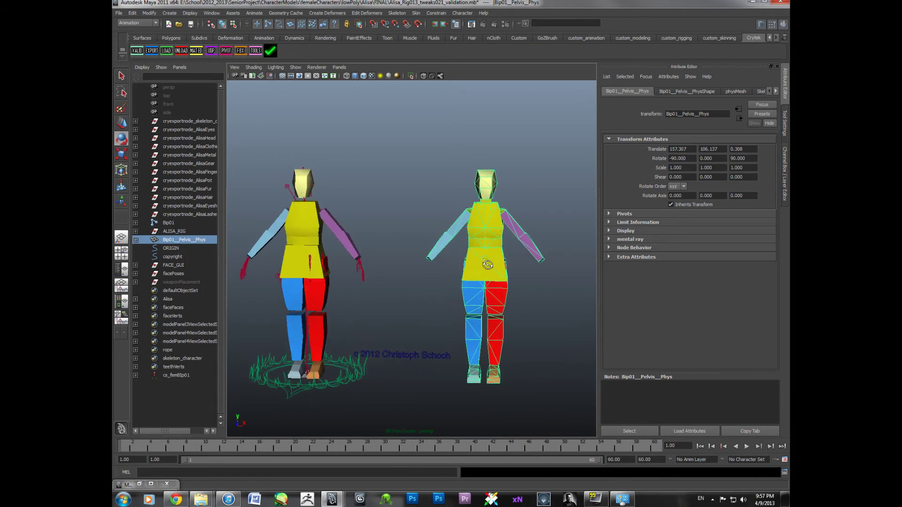
{"action": "left_click_drag", "start_coordinate": [487, 265], "coordinate": [488, 266], "text": "alt"}
{"action": "middle_click_drag", "start_coordinate": [434, 286], "coordinate": [405, 307], "text": "alt"}
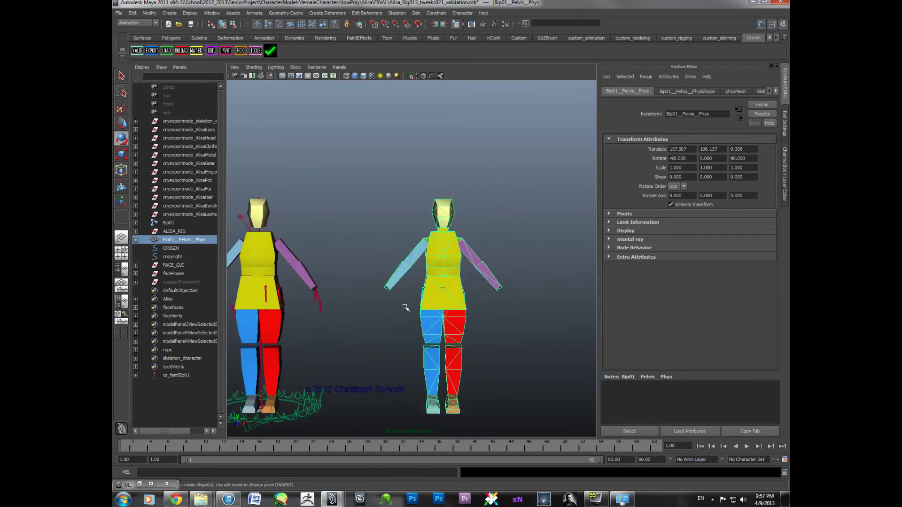
{"action": "scroll", "coordinate": [461, 288], "scroll_direction": "up", "scroll_amount": 3}
{"action": "mouse_move", "coordinate": [406, 284]}
{"action": "middle_mouse_down", "text": "alt"}
{"action": "mouse_move", "coordinate": [478, 278]}
{"action": "mouse_move", "coordinate": [405, 284]}
{"action": "middle_mouse_up", "text": "alt"}
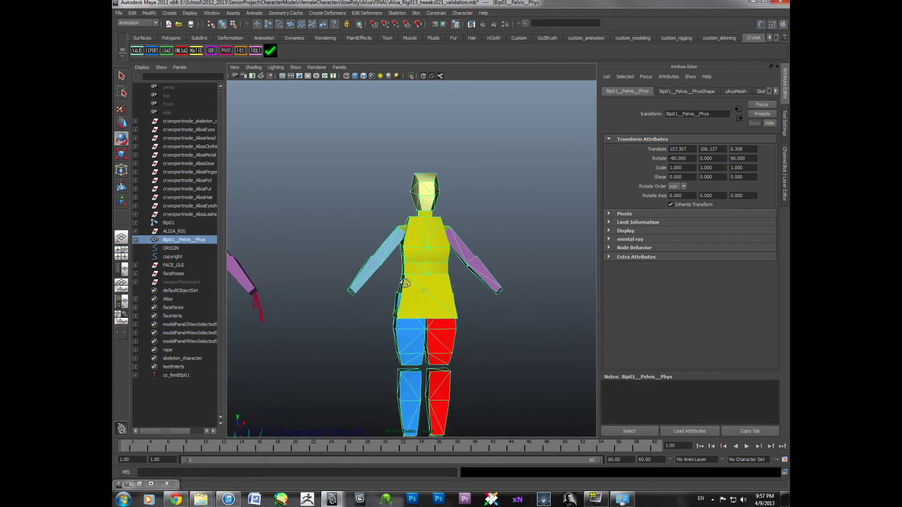
Clear the selection and compare the separate proxy figure's shape with the proxies on the skeleton
{"action": "left_click", "coordinate": [379, 298]}
{"action": "scroll", "coordinate": [383, 297], "scroll_direction": "up", "scroll_amount": 2}
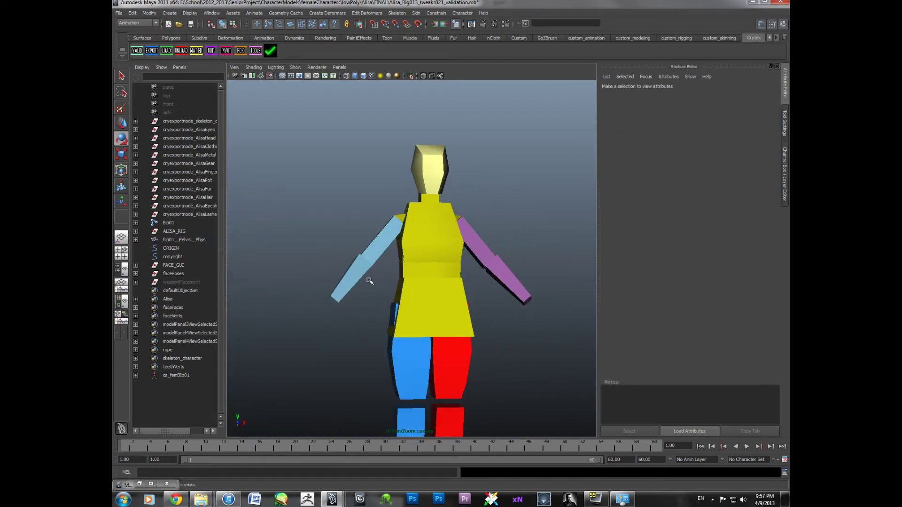
{"action": "left_click", "coordinate": [414, 293]}
{"action": "left_click", "coordinate": [375, 295]}
{"action": "scroll", "coordinate": [395, 294], "scroll_direction": "down", "scroll_amount": 3}
{"action": "scroll", "coordinate": [394, 294], "scroll_direction": "up", "scroll_amount": 4}
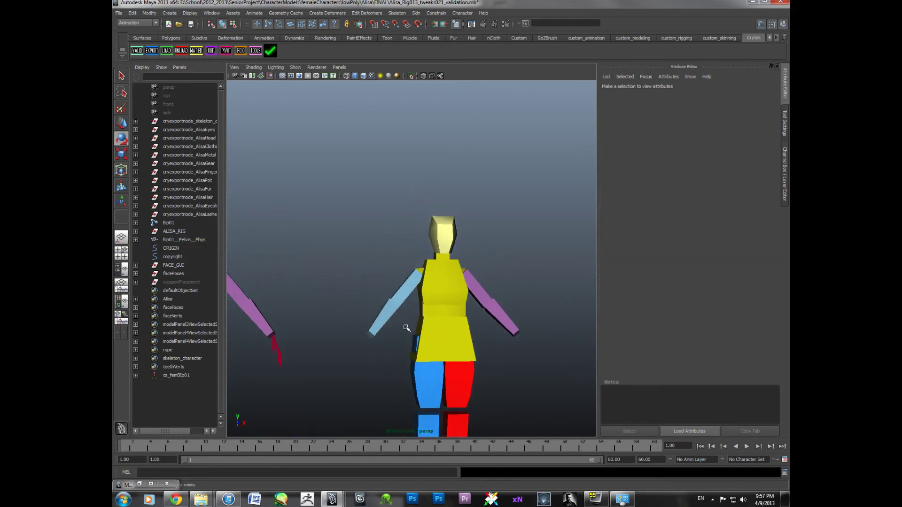
{"action": "middle_click_drag", "start_coordinate": [408, 316], "coordinate": [402, 317], "text": "alt"}
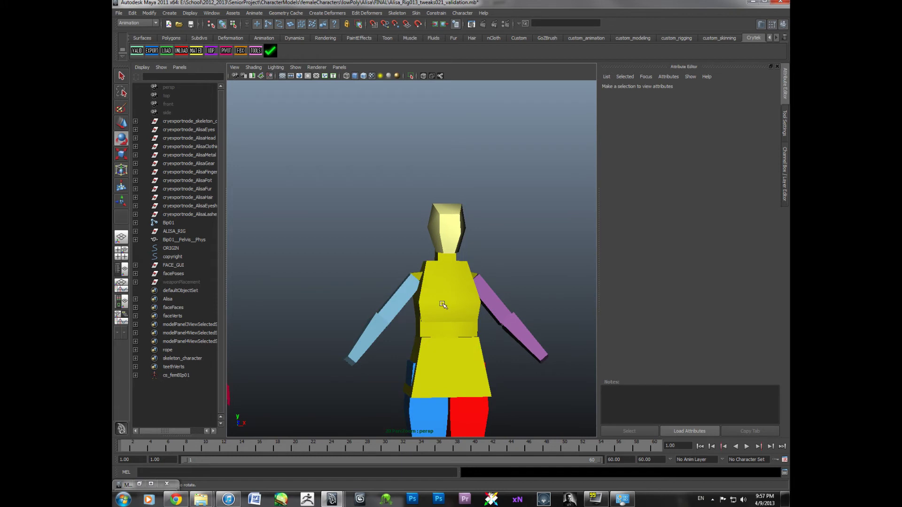
{"action": "scroll", "coordinate": [443, 305], "scroll_direction": "down", "scroll_amount": 3}
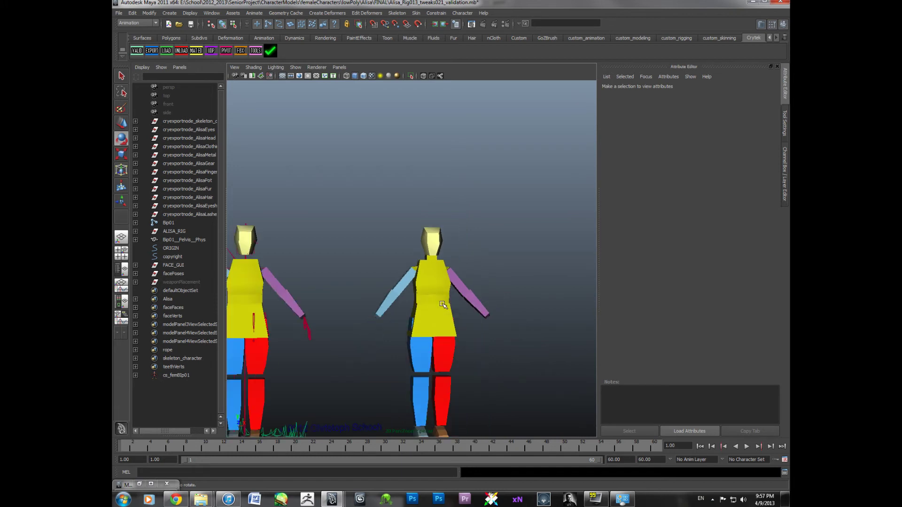
{"action": "scroll", "coordinate": [442, 305], "scroll_direction": "up", "scroll_amount": 4}
Select the pelvis, spine and right upper arm physics meshes of the separate figure in turn to inspect their parenting
{"action": "left_click", "coordinate": [442, 314]}
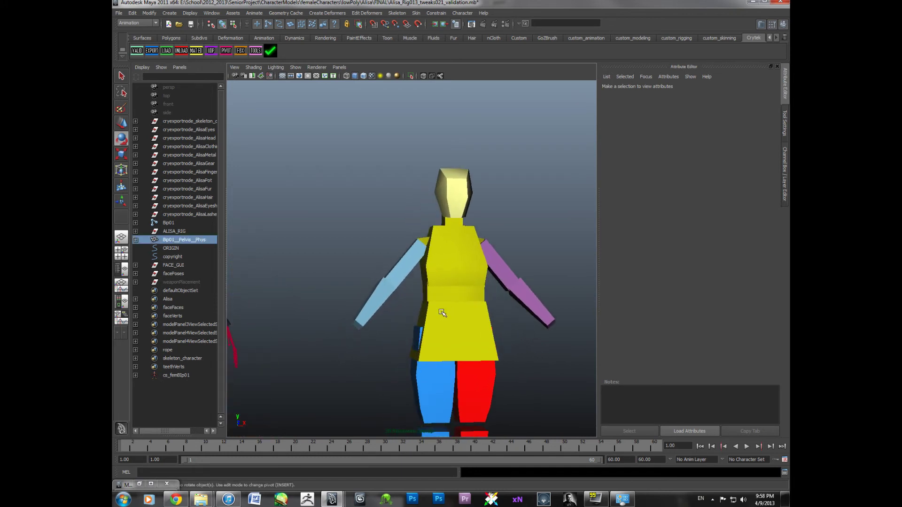
{"action": "left_click", "coordinate": [442, 278]}
{"action": "left_click", "coordinate": [445, 296]}
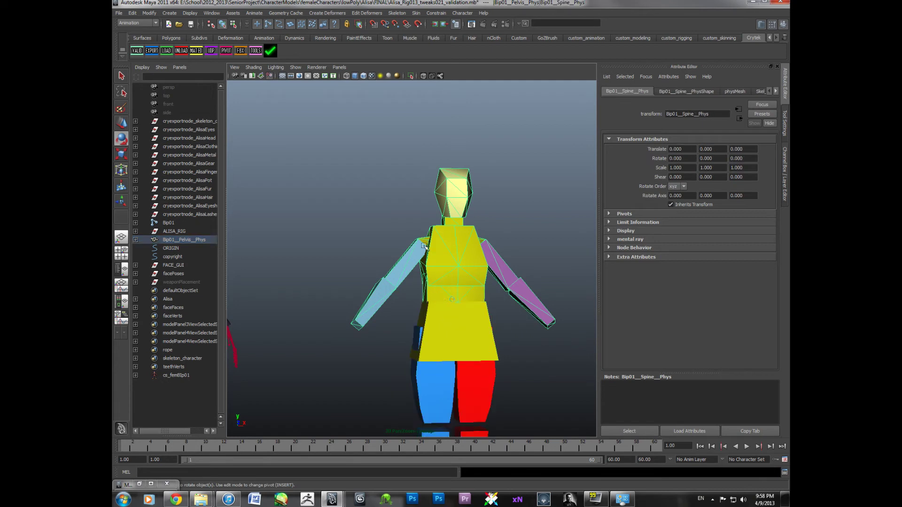
{"action": "left_click", "coordinate": [424, 245]}
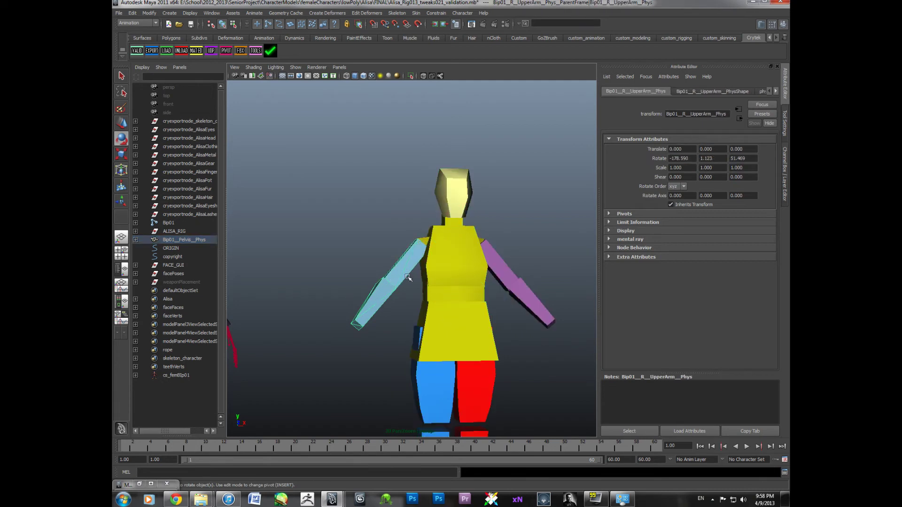
{"action": "scroll", "coordinate": [402, 277], "scroll_direction": "down", "scroll_amount": 3}
{"action": "scroll", "coordinate": [378, 314], "scroll_direction": "up", "scroll_amount": 5}
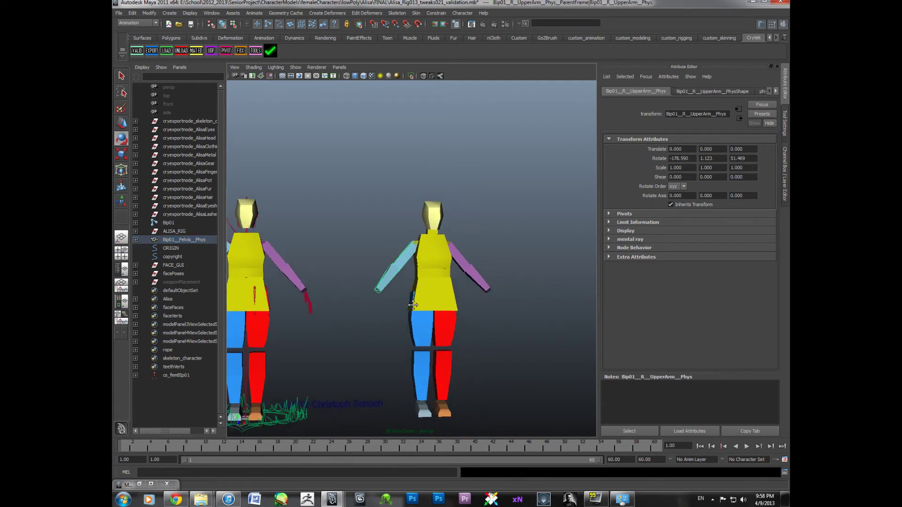
Inspect both thigh meshes of the separate figure, then walk up to the ParentFrame of the right thigh and of the right upper arm
{"action": "left_click", "coordinate": [397, 339]}
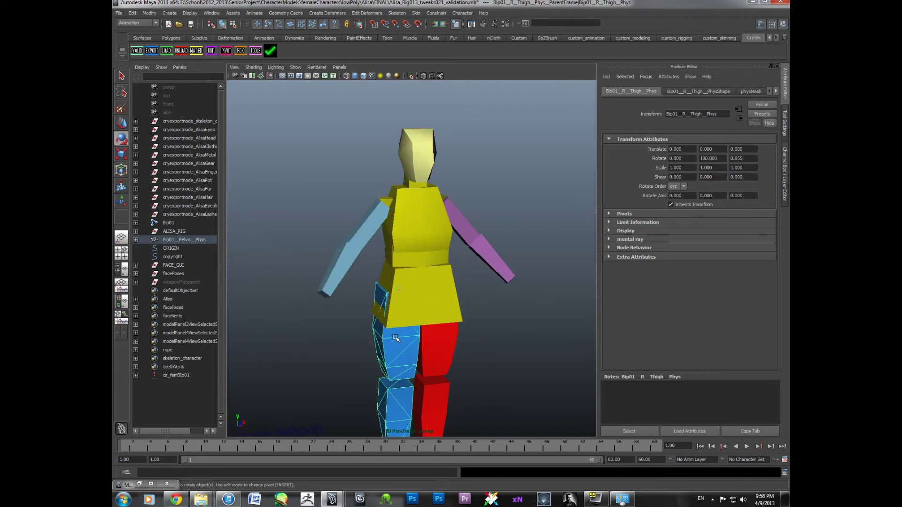
{"action": "left_click", "coordinate": [444, 340]}
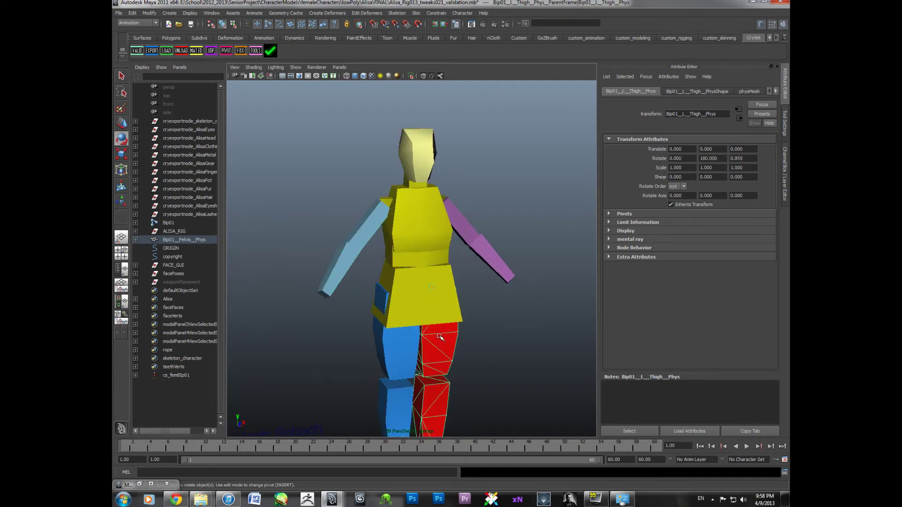
{"action": "left_click", "coordinate": [397, 341]}
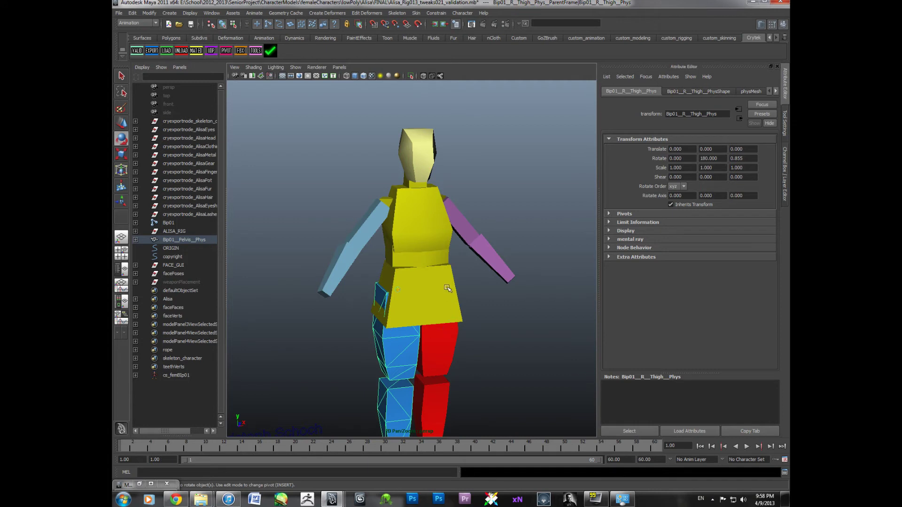
{"action": "key", "text": "Up"}
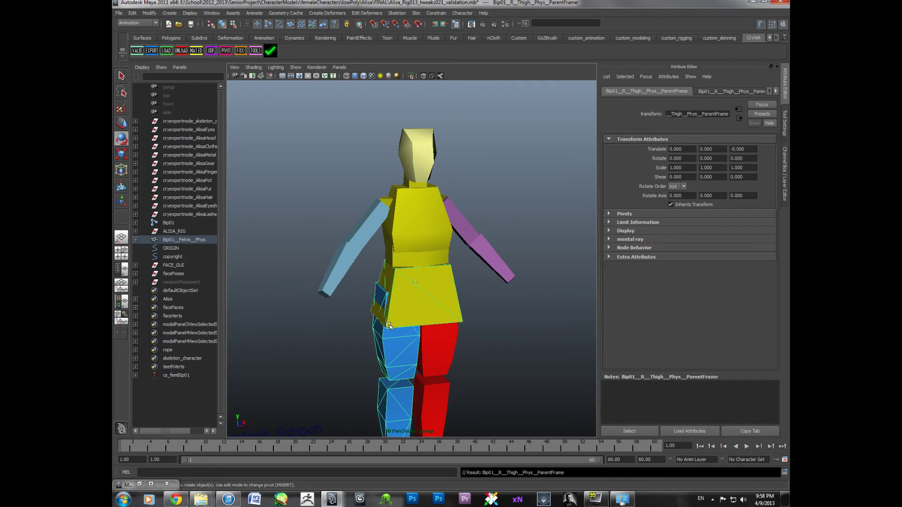
{"action": "left_click", "coordinate": [371, 219]}
{"action": "key", "text": "Up"}
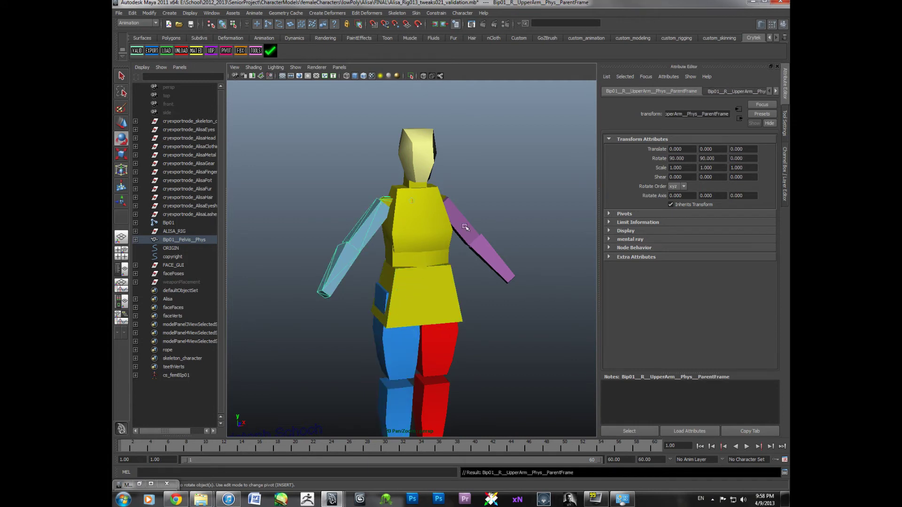
Check the shoulder and neck pieces of the separate figure, then select its pelvis mesh and examine the upper body up close
{"action": "left_click", "coordinate": [386, 198]}
{"action": "left_click", "coordinate": [446, 193]}
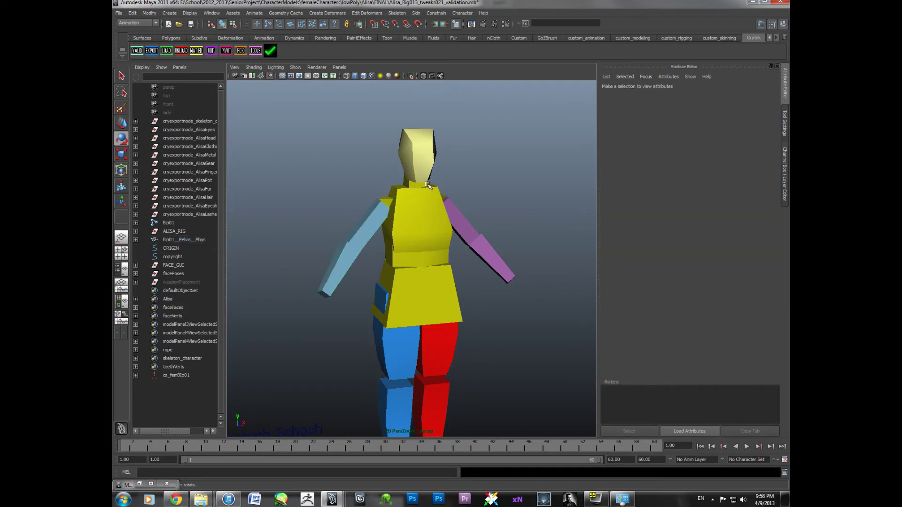
{"action": "left_click", "coordinate": [409, 184]}
{"action": "left_click", "coordinate": [446, 289]}
{"action": "left_click_drag", "start_coordinate": [461, 292], "coordinate": [440, 267], "text": "alt"}
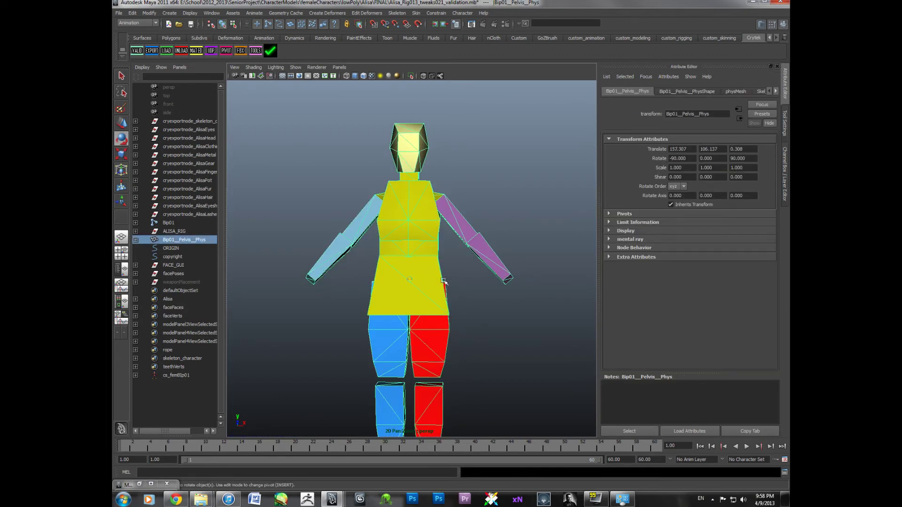
{"action": "right_click_drag", "start_coordinate": [431, 270], "coordinate": [431, 318], "text": "alt"}
{"action": "middle_click_drag", "start_coordinate": [420, 282], "coordinate": [409, 326], "text": "alt"}
{"action": "left_click_drag", "start_coordinate": [409, 326], "coordinate": [437, 322], "text": "alt"}
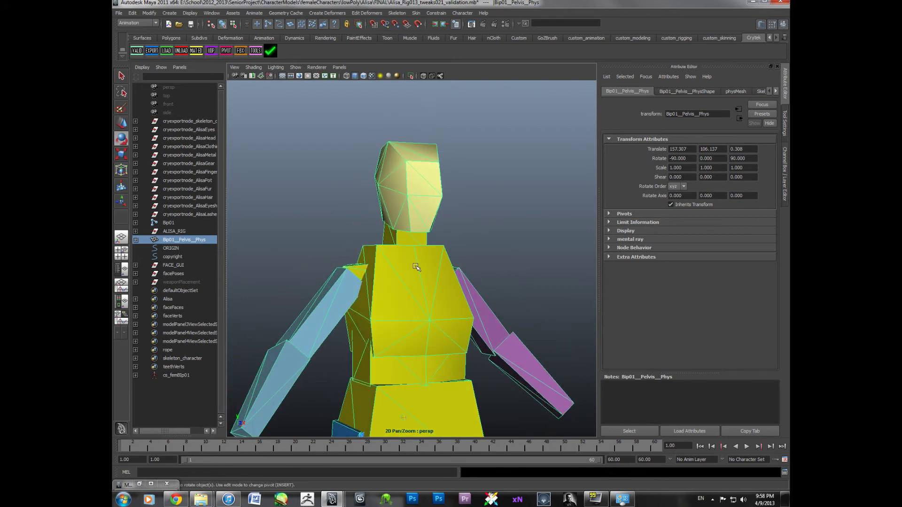
Select the ParentFrame piece at the separate figure's right shoulder and compare that area with the proxies on the skeleton
{"action": "left_click", "coordinate": [391, 236]}
{"action": "left_click", "coordinate": [354, 269]}
{"action": "scroll", "coordinate": [353, 268], "scroll_direction": "down", "scroll_amount": 5}
{"action": "middle_click_drag", "start_coordinate": [352, 267], "coordinate": [467, 275], "text": "alt"}
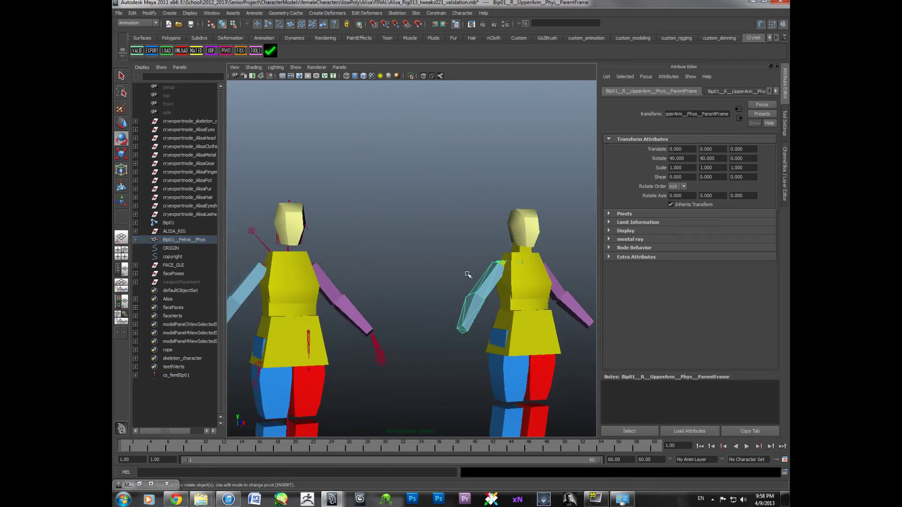
Select the left upper arm physics mesh on the skeleton, followed by the left forearm physics mesh
{"action": "left_click_drag", "start_coordinate": [331, 279], "coordinate": [488, 266], "text": "alt"}
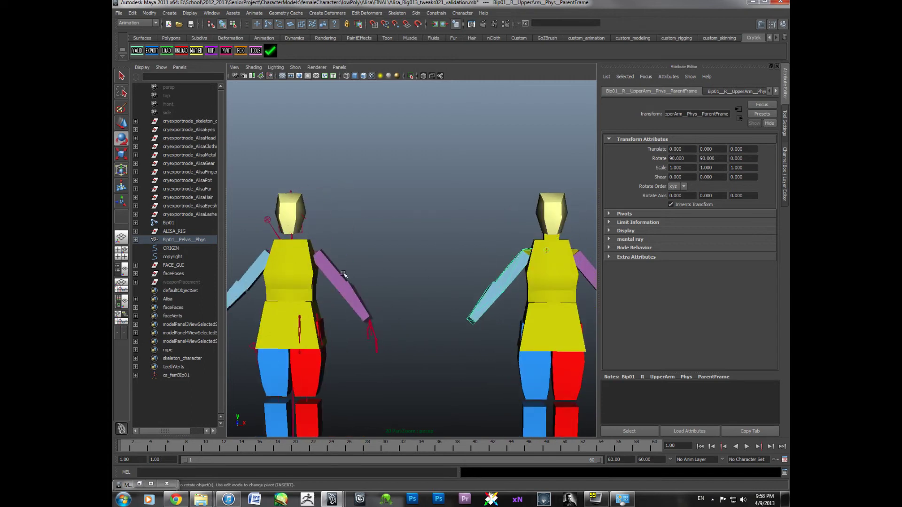
{"action": "middle_click_drag", "start_coordinate": [346, 275], "coordinate": [427, 266], "text": "alt"}
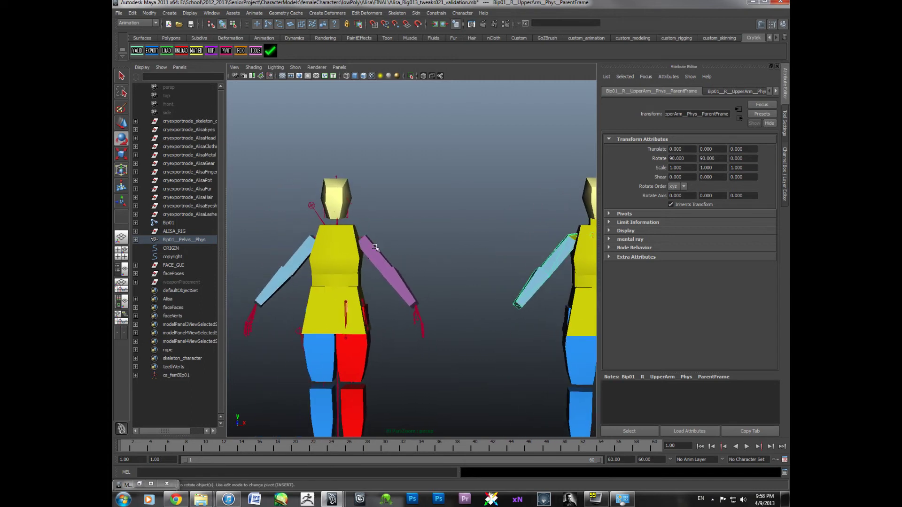
{"action": "left_click", "coordinate": [375, 247]}
{"action": "left_click", "coordinate": [400, 274]}
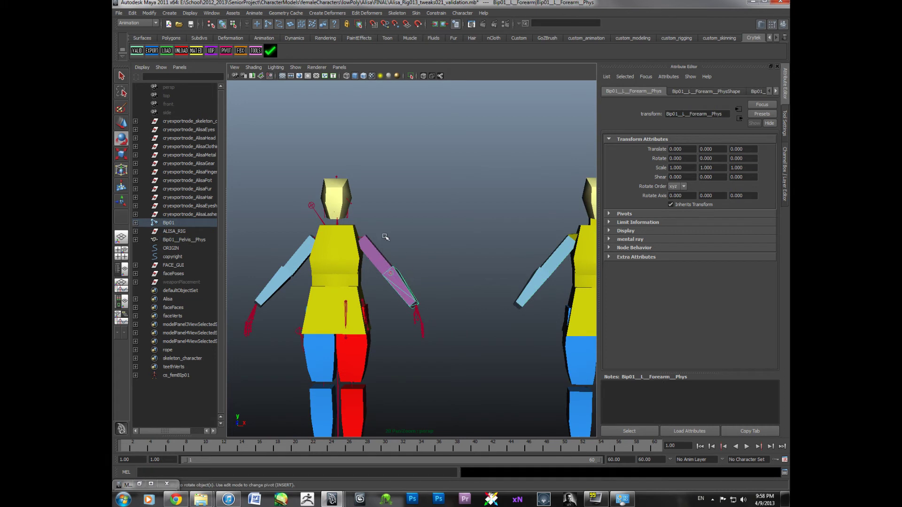
Show the Channel Box and inspect the rotation values of the left upper arm and left forearm joints
{"action": "left_click", "coordinate": [783, 158]}
{"action": "middle_click_drag", "start_coordinate": [477, 211], "coordinate": [508, 180], "text": "alt"}
{"action": "left_click_drag", "start_coordinate": [508, 180], "coordinate": [477, 213], "text": "alt"}
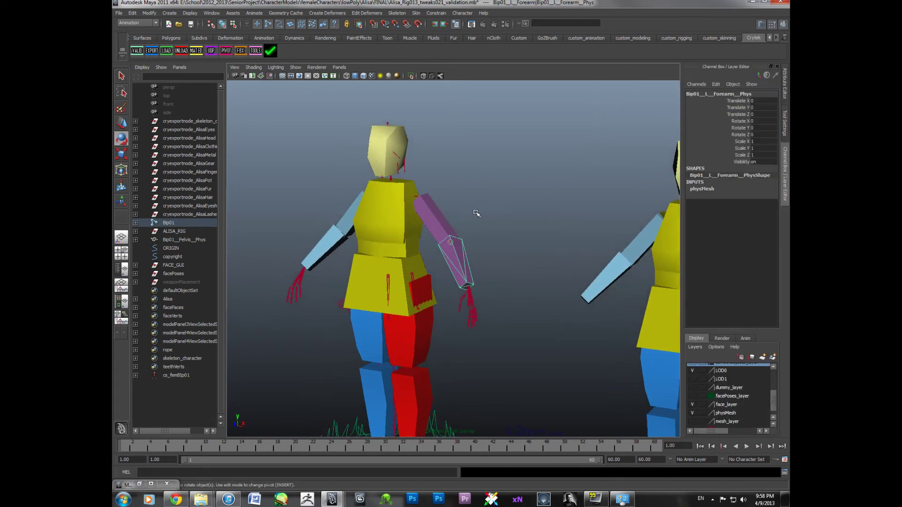
{"action": "left_click", "coordinate": [430, 206]}
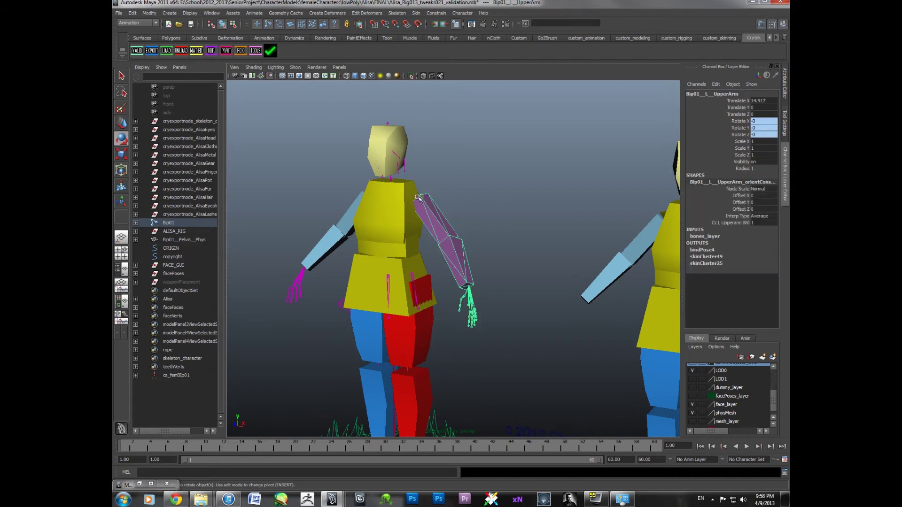
{"action": "left_click", "coordinate": [457, 257]}
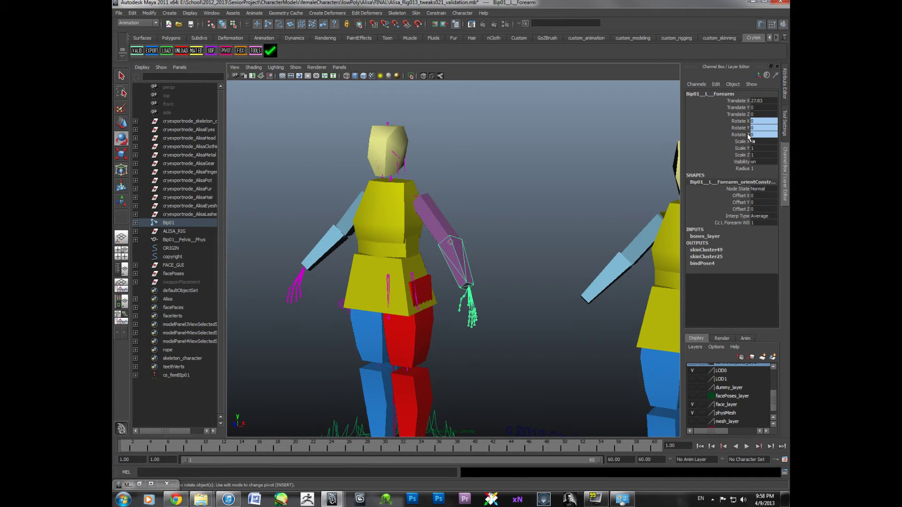
Clear the selection and examine the skeleton's physics meshes around the head, shoulders and arms from several angles
{"action": "middle_click_drag", "start_coordinate": [475, 191], "coordinate": [512, 183], "text": "alt"}
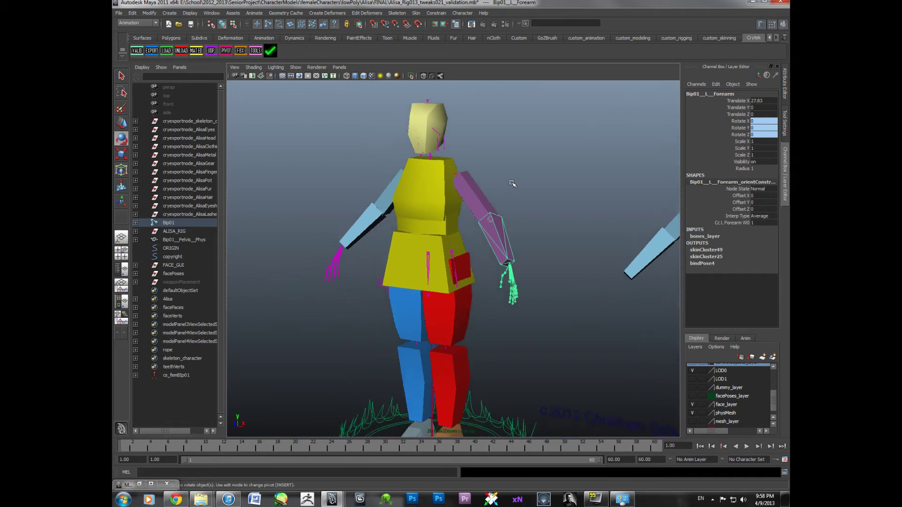
{"action": "mouse_move", "coordinate": [512, 183]}
{"action": "left_mouse_down", "text": "alt"}
{"action": "mouse_move", "coordinate": [539, 185]}
{"action": "mouse_move", "coordinate": [498, 195]}
{"action": "mouse_move", "coordinate": [521, 192]}
{"action": "left_mouse_up", "text": "alt"}
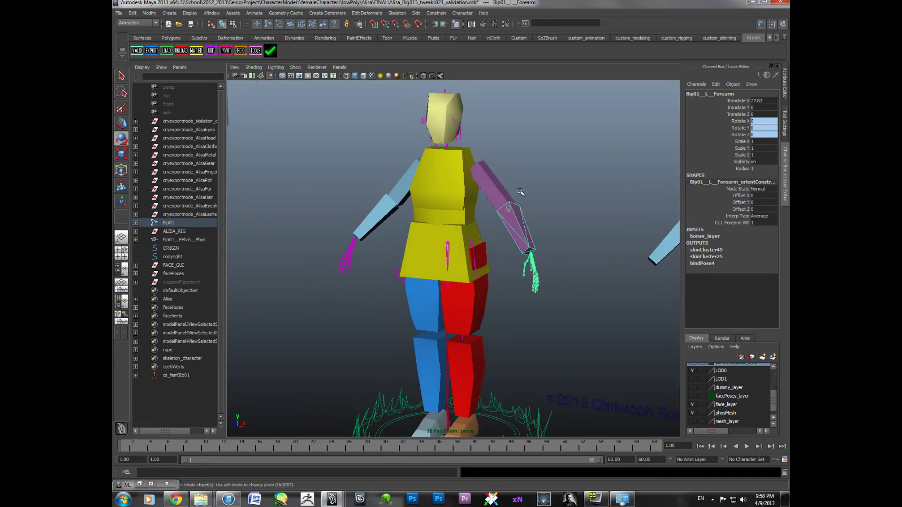
{"action": "middle_click_drag", "start_coordinate": [524, 190], "coordinate": [544, 168], "text": "alt"}
{"action": "left_click_drag", "start_coordinate": [544, 178], "coordinate": [590, 200], "text": "alt"}
{"action": "left_click", "coordinate": [591, 201]}
{"action": "middle_click_drag", "start_coordinate": [565, 196], "coordinate": [529, 260], "text": "alt"}
{"action": "scroll", "coordinate": [489, 264], "scroll_direction": "up", "scroll_amount": 3}
{"action": "left_click_drag", "start_coordinate": [529, 261], "coordinate": [500, 255], "text": "alt"}
{"action": "middle_click_drag", "start_coordinate": [501, 254], "coordinate": [535, 259], "text": "alt"}
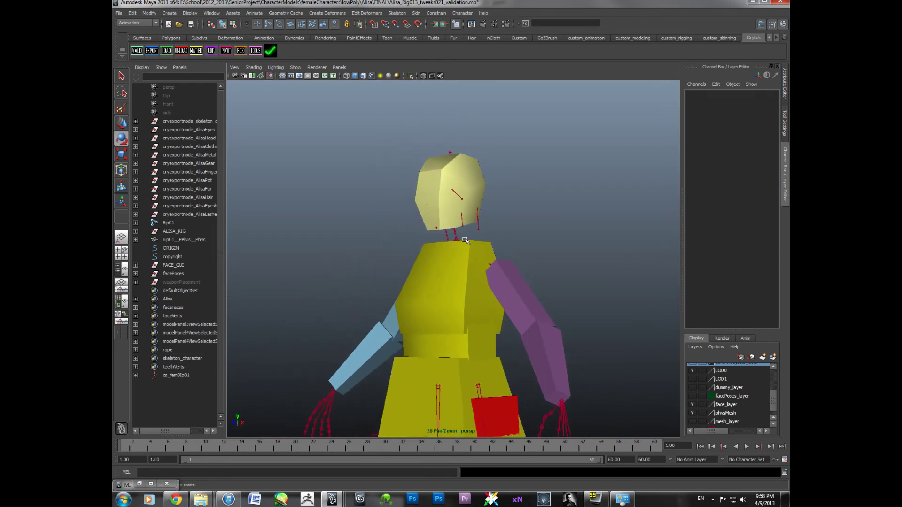
{"action": "scroll", "coordinate": [465, 240], "scroll_direction": "down", "scroll_amount": 5}
{"action": "left_click_drag", "start_coordinate": [456, 273], "coordinate": [442, 254], "text": "alt"}
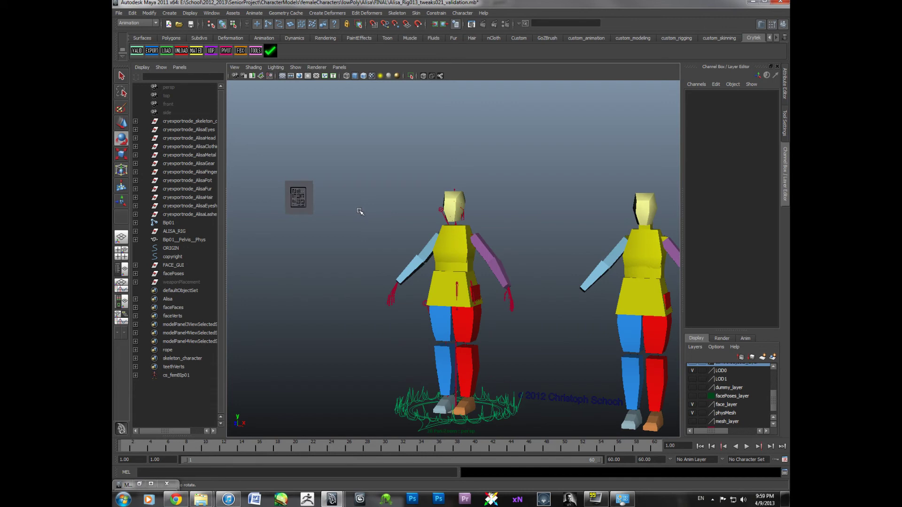
{"action": "key", "text": "bracketleft"}
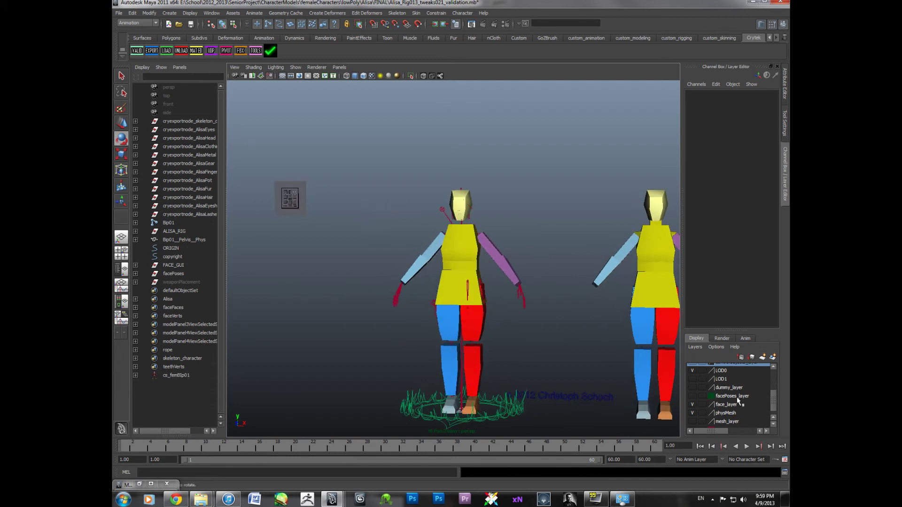
Show the mesh_layer and hide the physMesh layer so the textured character replaces the physics proxies
{"action": "scroll", "coordinate": [712, 405], "scroll_direction": "up", "scroll_amount": 2}
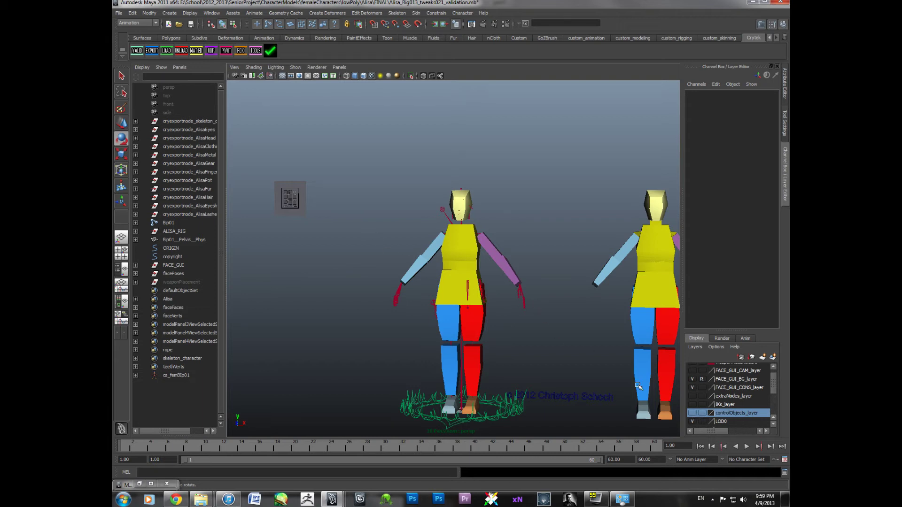
{"action": "scroll", "coordinate": [698, 418], "scroll_direction": "down", "scroll_amount": 2}
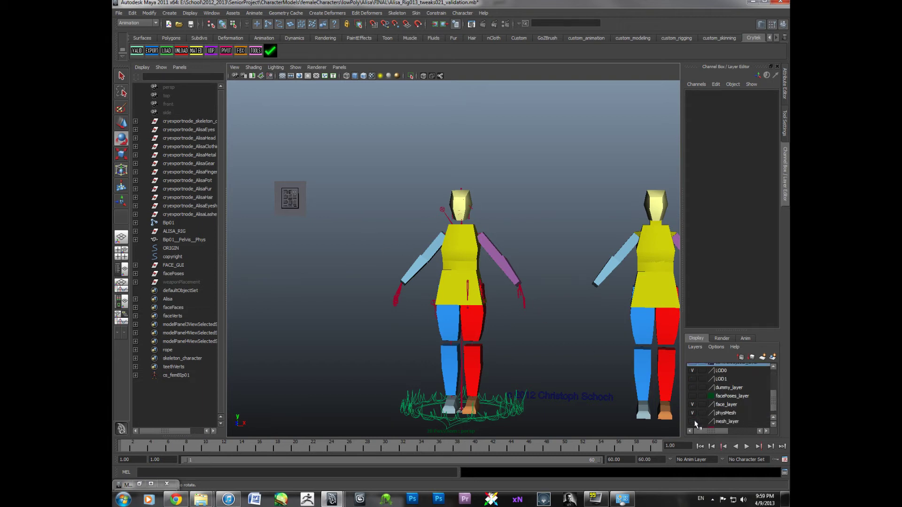
{"action": "left_click", "coordinate": [693, 421]}
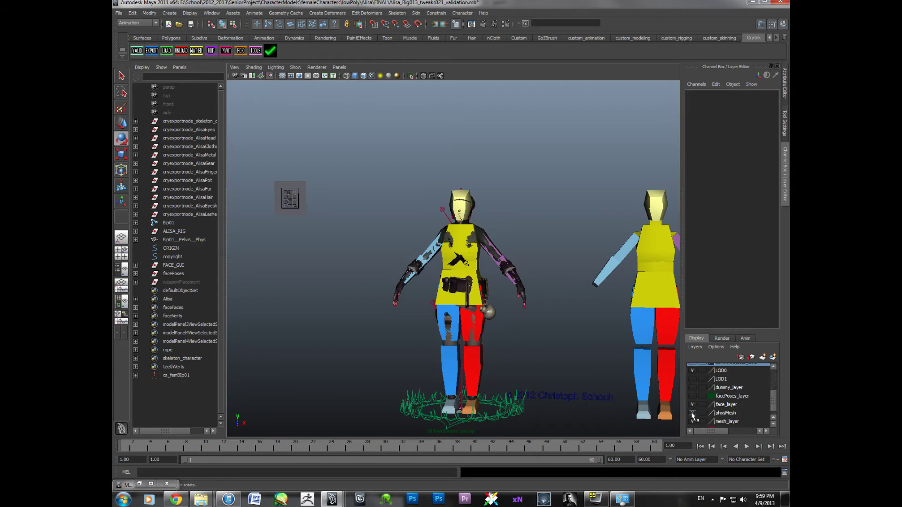
{"action": "left_click", "coordinate": [692, 414]}
{"action": "middle_click_drag", "start_coordinate": [536, 305], "coordinate": [546, 339], "text": "alt"}
{"action": "scroll", "coordinate": [546, 338], "scroll_direction": "up", "scroll_amount": 4}
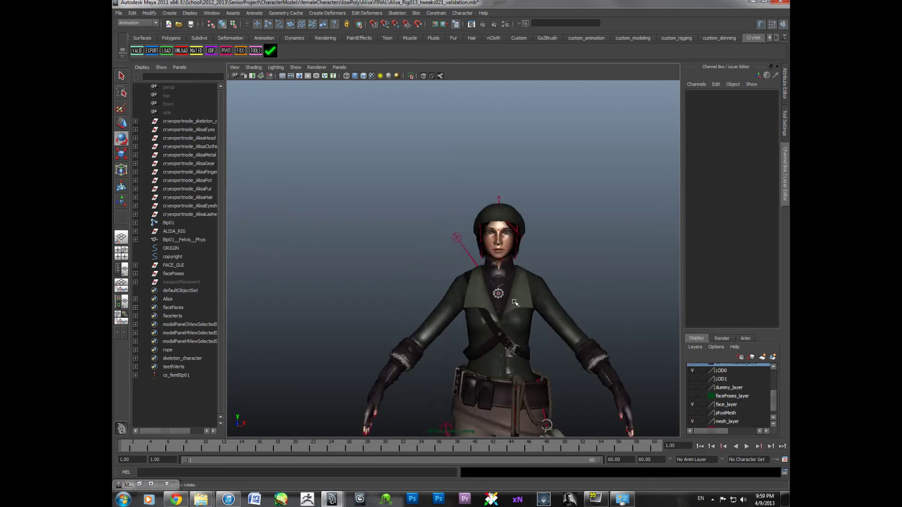
{"action": "scroll", "coordinate": [510, 291], "scroll_direction": "up", "scroll_amount": 2}
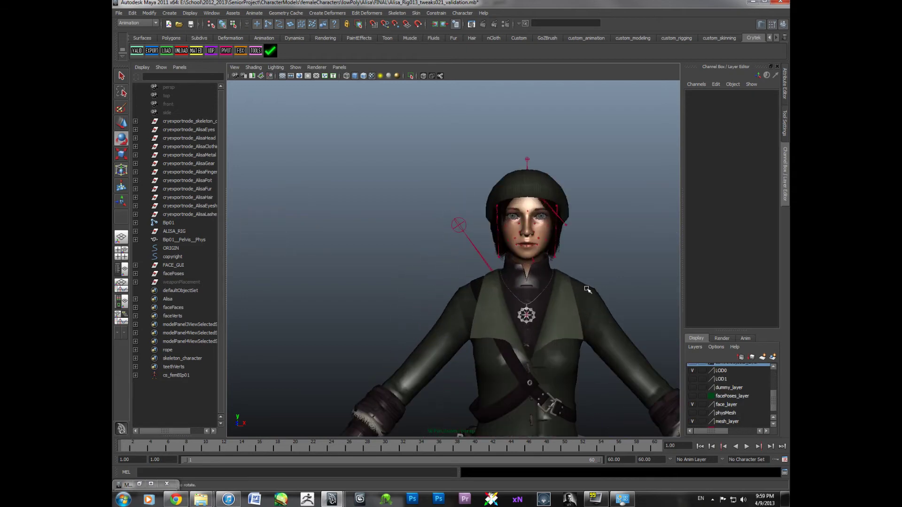
Select the character's clothing mesh, widen the Outliner and expand cryexportnode_AlisaClothing down to the AlisaClothing mesh
{"action": "left_click", "coordinate": [588, 287]}
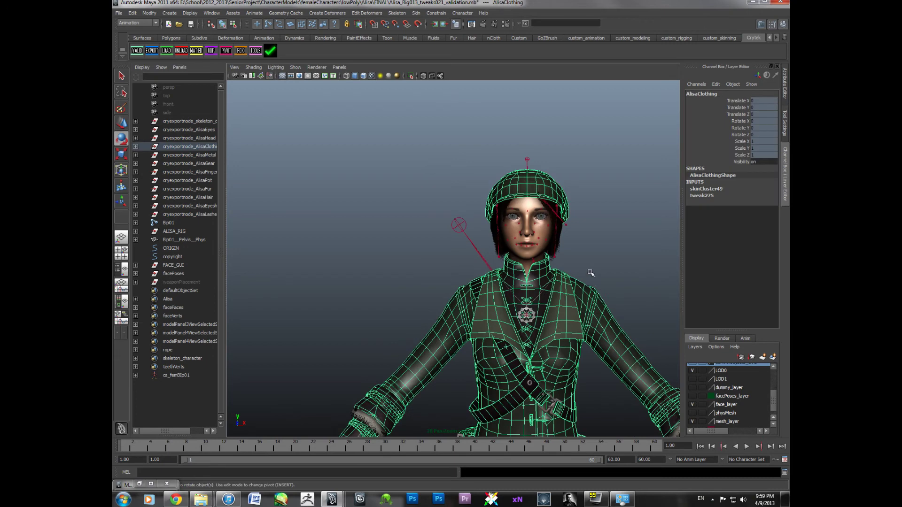
{"action": "left_click_drag", "start_coordinate": [224, 146], "coordinate": [294, 147]}
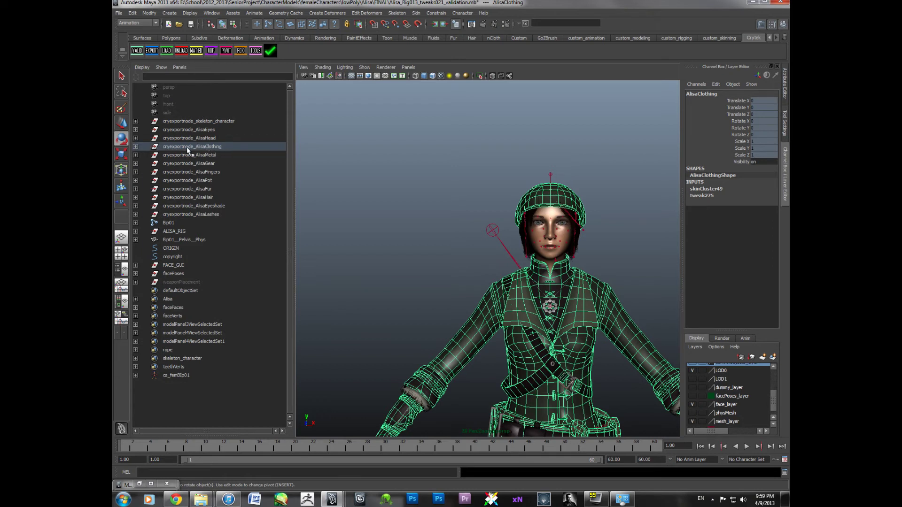
{"action": "left_click", "coordinate": [136, 146]}
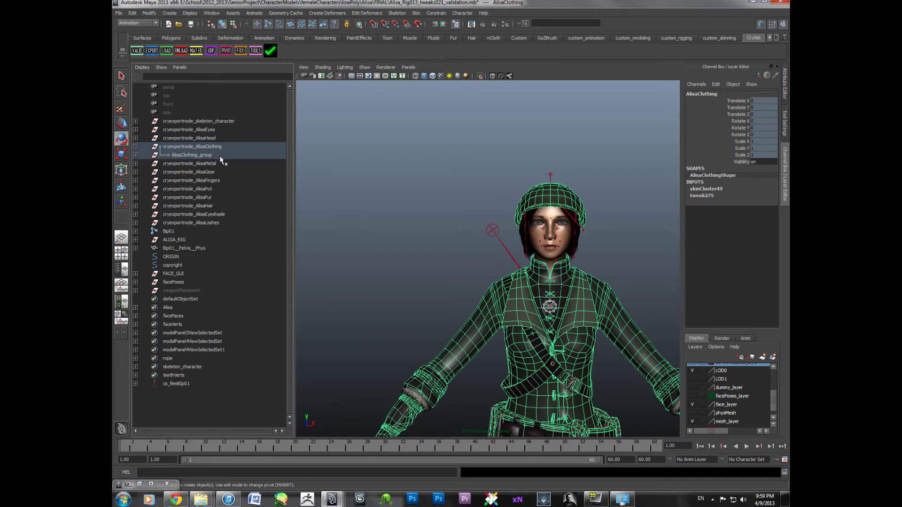
{"action": "left_click", "coordinate": [135, 155]}
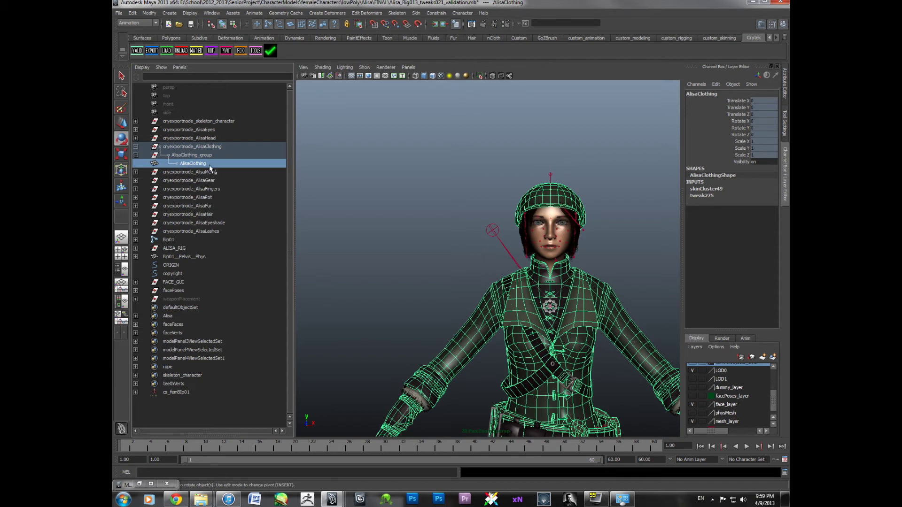
Go through the clothing export hierarchy by selecting cryexportnode_AlisaClothing, AlisaClothing_group and the AlisaClothing mesh in turn
{"action": "left_click", "coordinate": [197, 155]}
{"action": "left_click", "coordinate": [195, 147]}
{"action": "left_click", "coordinate": [196, 155]}
{"action": "left_click", "coordinate": [196, 162]}
{"action": "left_click", "coordinate": [194, 147]}
{"action": "left_click", "coordinate": [194, 154]}
{"action": "left_click", "coordinate": [198, 164]}
{"action": "left_click", "coordinate": [196, 146]}
{"action": "left_click", "coordinate": [197, 155]}
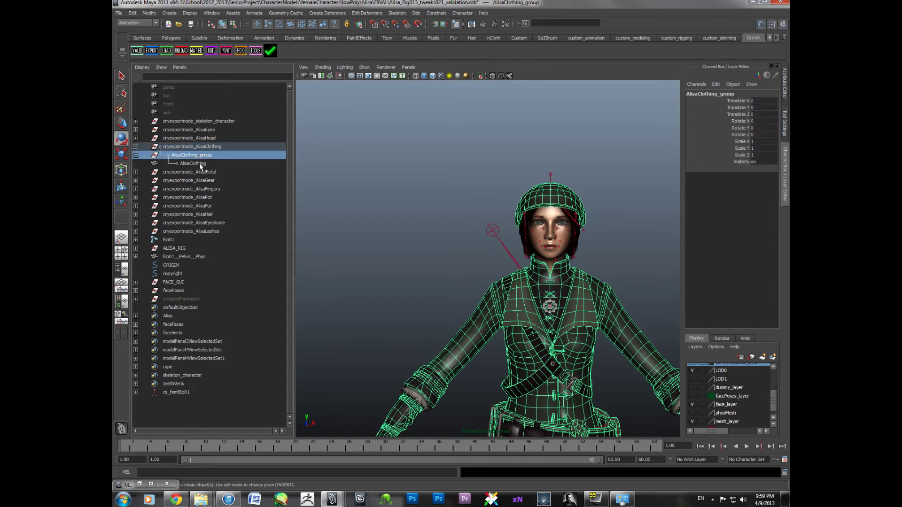
{"action": "key", "text": "Down"}
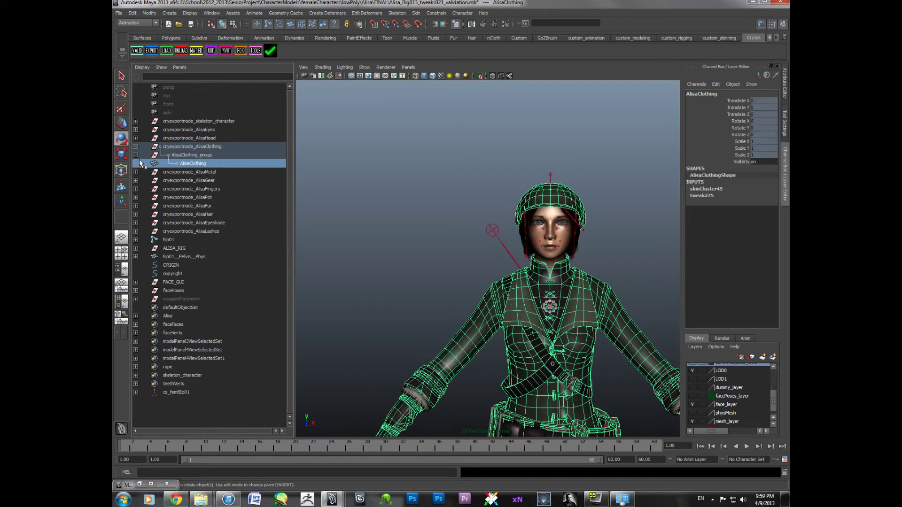
Clear the selection, then pick the clothing mesh again directly on the character
{"action": "left_click", "coordinate": [389, 238]}
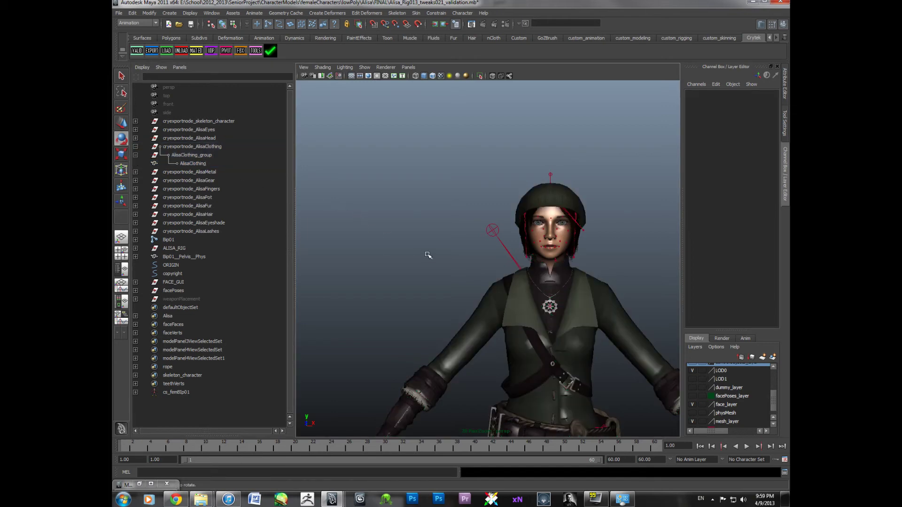
{"action": "right_click_drag", "start_coordinate": [427, 256], "coordinate": [388, 215], "text": "alt"}
{"action": "mouse_move", "coordinate": [393, 227]}
{"action": "middle_mouse_down", "text": "alt"}
{"action": "mouse_move", "coordinate": [367, 195]}
{"action": "mouse_move", "coordinate": [393, 217]}
{"action": "middle_mouse_up", "text": "alt"}
{"action": "left_click", "coordinate": [442, 228]}
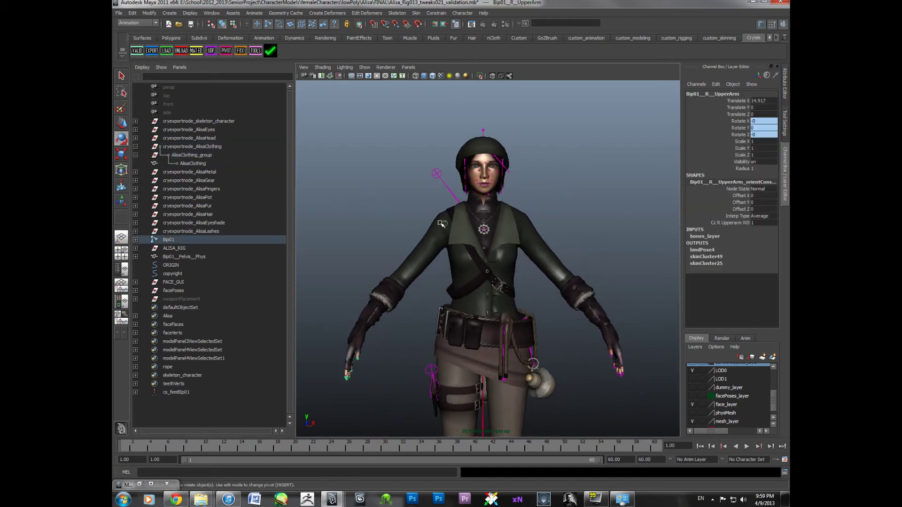
{"action": "left_click", "coordinate": [435, 217]}
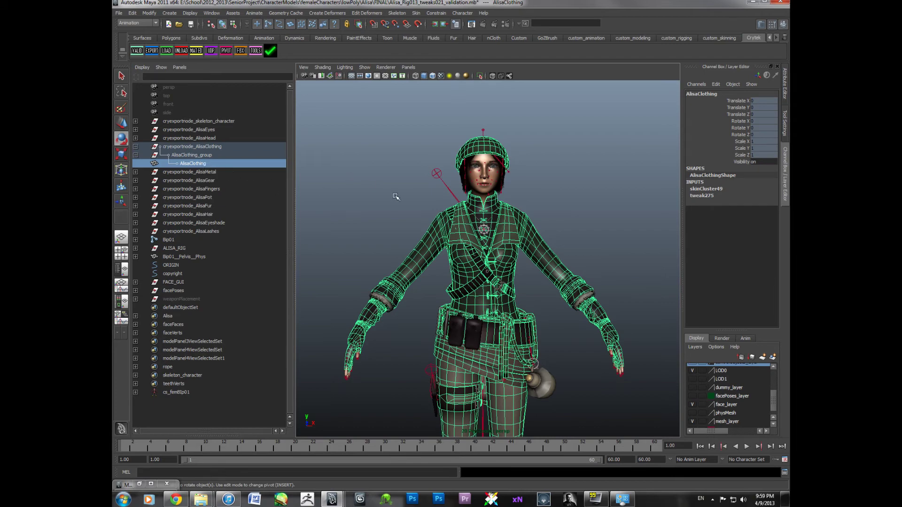
Examine the selected clothing mesh on the upper body and around the head, then clear the selection
{"action": "scroll", "coordinate": [405, 207], "scroll_direction": "down", "scroll_amount": 3}
{"action": "middle_click_drag", "start_coordinate": [407, 209], "coordinate": [389, 232], "text": "alt"}
{"action": "scroll", "coordinate": [390, 190], "scroll_direction": "up", "scroll_amount": 3}
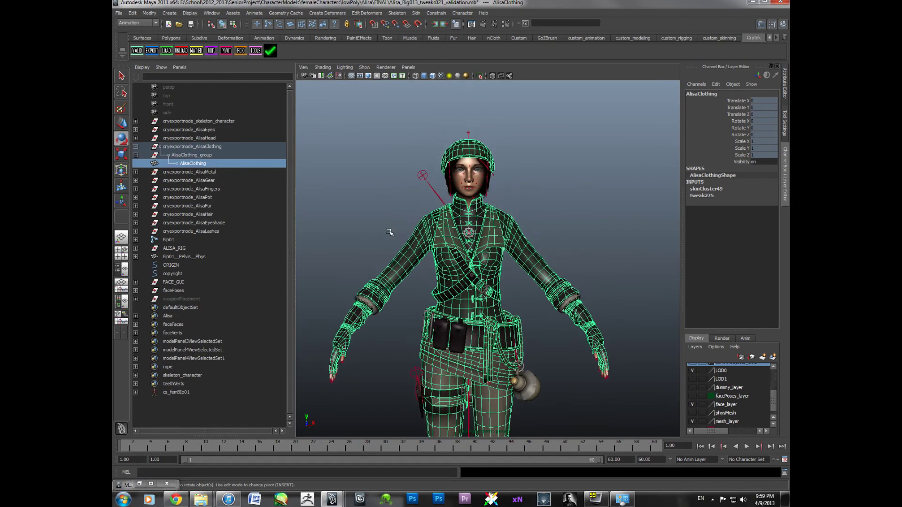
{"action": "scroll", "coordinate": [389, 232], "scroll_direction": "up", "scroll_amount": 3}
{"action": "left_click_drag", "start_coordinate": [378, 214], "coordinate": [386, 204], "text": "alt"}
{"action": "middle_click_drag", "start_coordinate": [376, 184], "coordinate": [381, 268], "text": "alt"}
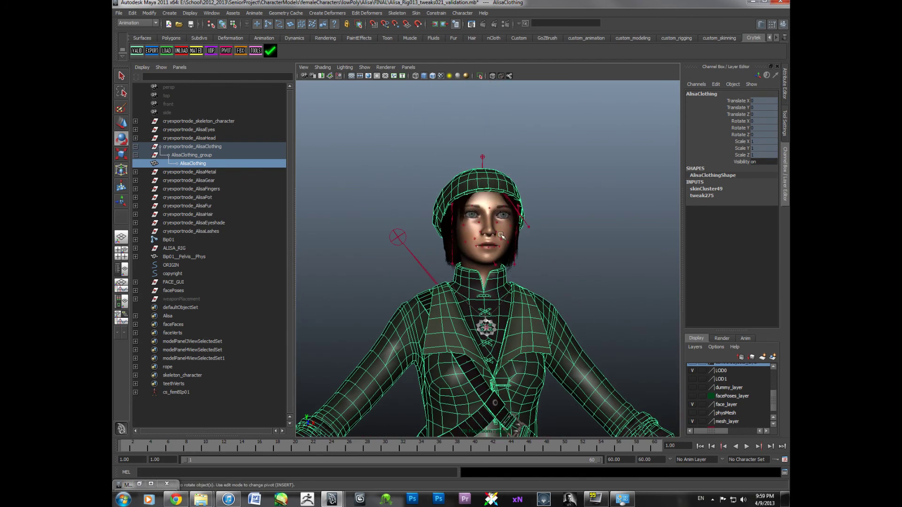
{"action": "scroll", "coordinate": [501, 235], "scroll_direction": "down", "scroll_amount": 5}
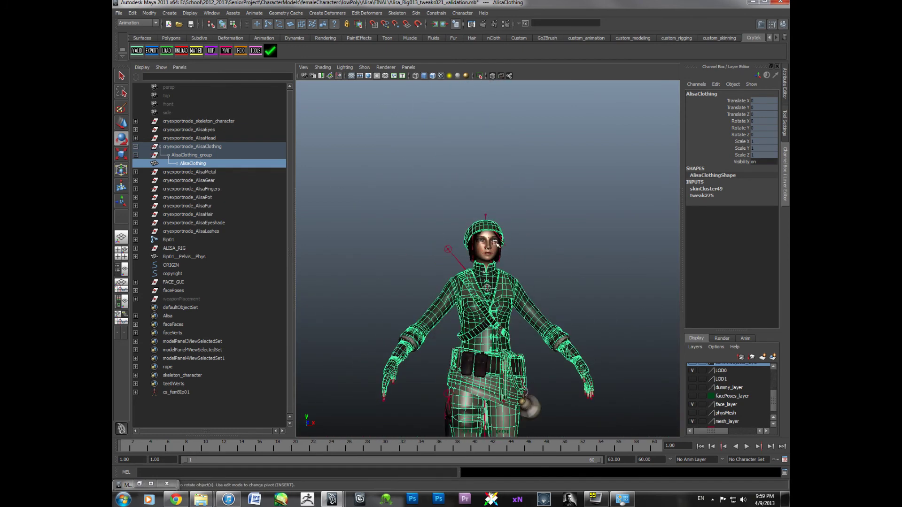
{"action": "left_click", "coordinate": [506, 257]}
{"action": "left_click", "coordinate": [492, 253]}
{"action": "left_click", "coordinate": [521, 265]}
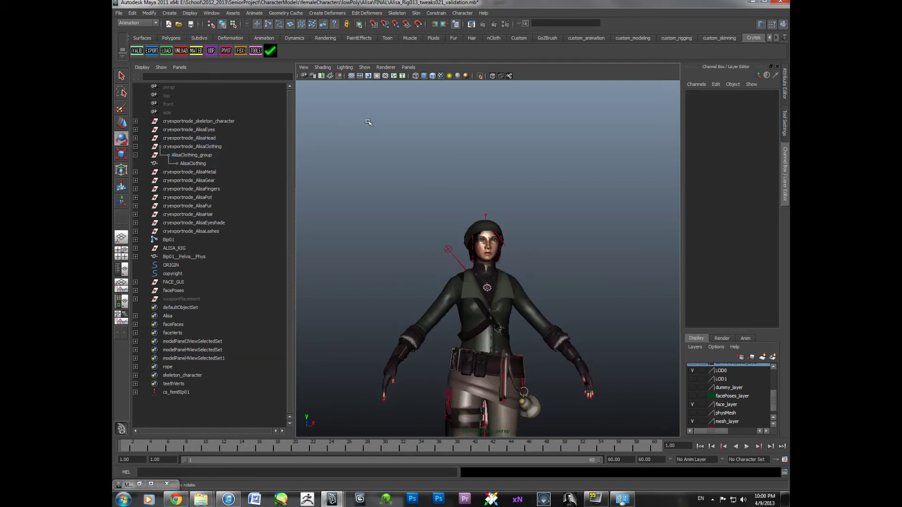
Open the CryEngine Material Groups window beside the character and compare the shaders of the skeleton_character and Alisa groups
{"action": "left_click", "coordinate": [196, 51]}
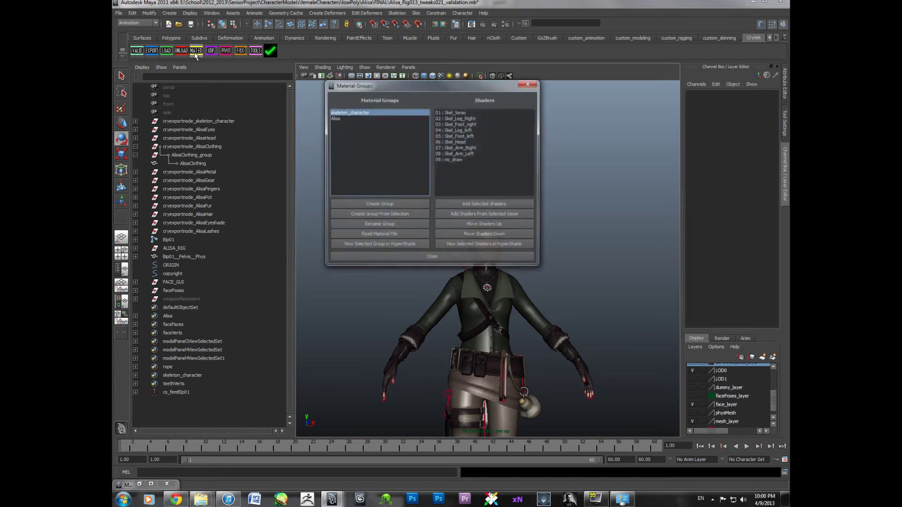
{"action": "left_click_drag", "start_coordinate": [470, 87], "coordinate": [630, 89]}
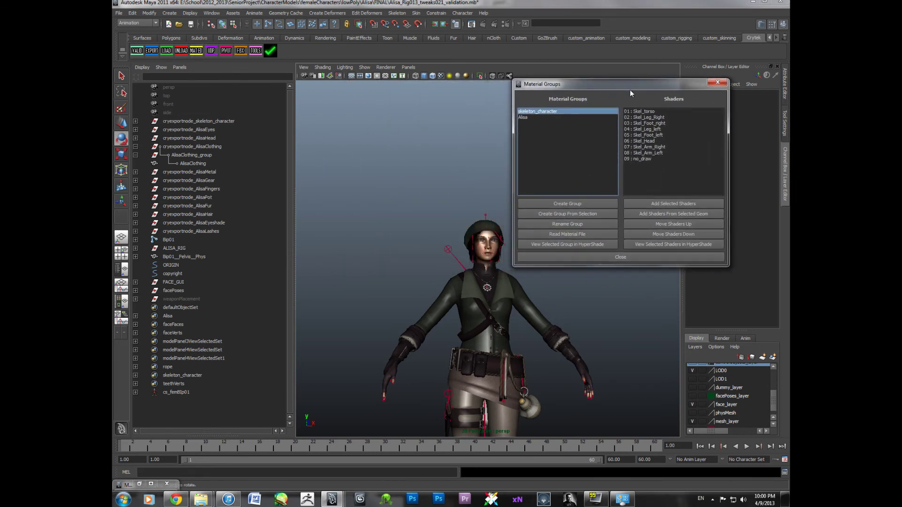
{"action": "left_click", "coordinate": [524, 118]}
{"action": "left_click", "coordinate": [524, 112]}
{"action": "left_click", "coordinate": [526, 117]}
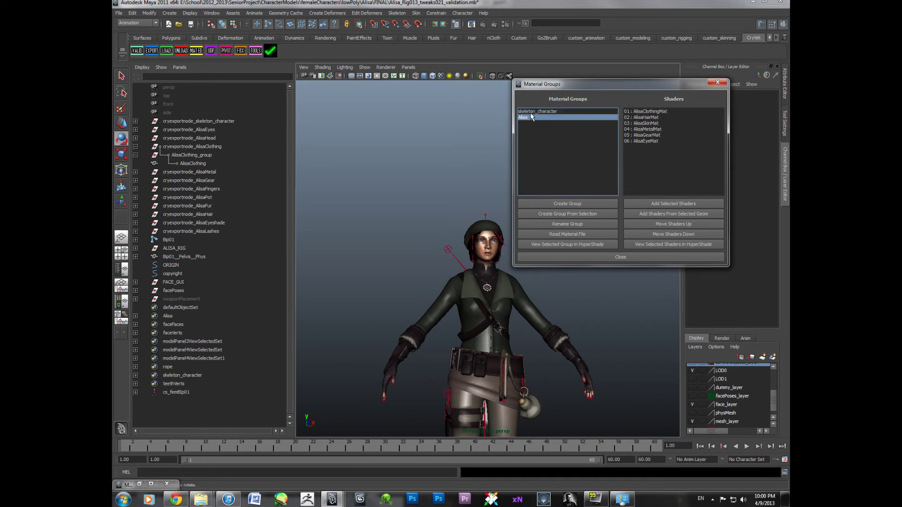
{"action": "left_click", "coordinate": [532, 112]}
{"action": "left_click", "coordinate": [533, 117]}
Create a new material group named test
{"action": "left_click", "coordinate": [574, 205]}
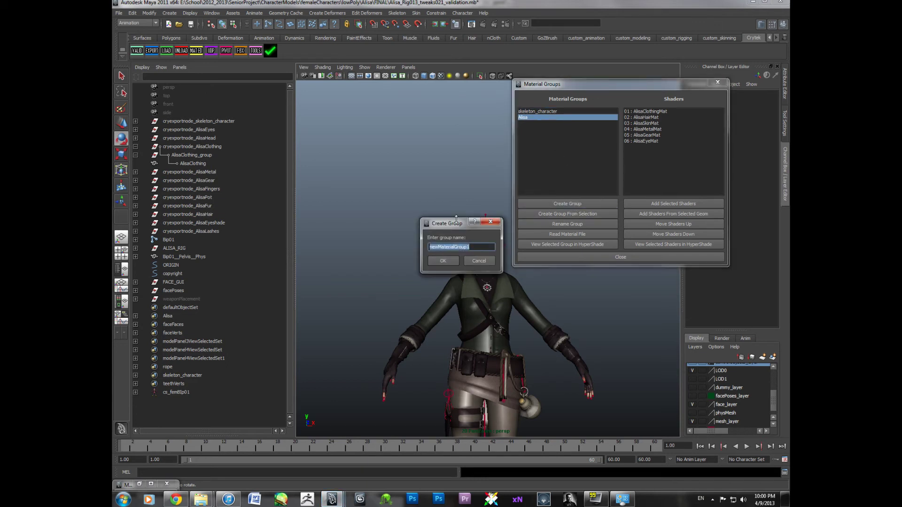
{"action": "type", "text": "test"}
{"action": "key", "text": "Return"}
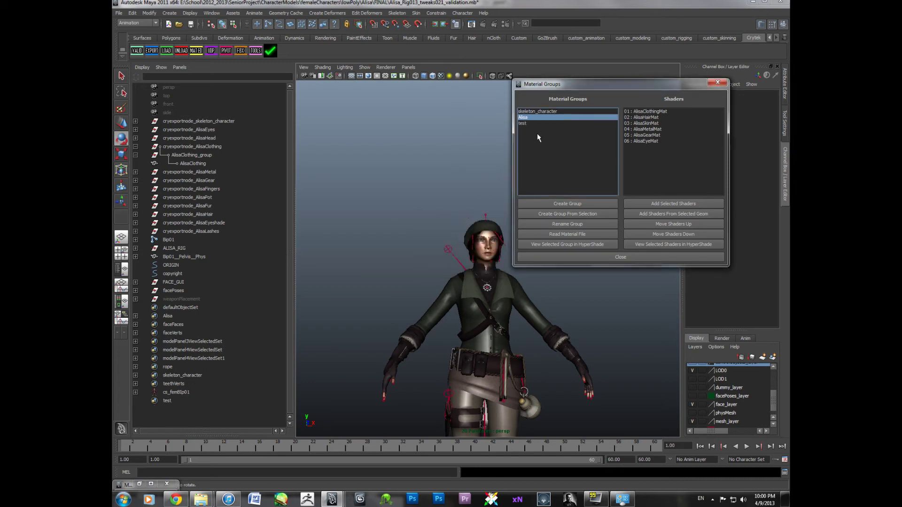
Select the test group and the clothing mesh, then compare the group's shader list with that of the Alisa group
{"action": "left_click", "coordinate": [533, 124]}
{"action": "left_click", "coordinate": [490, 221]}
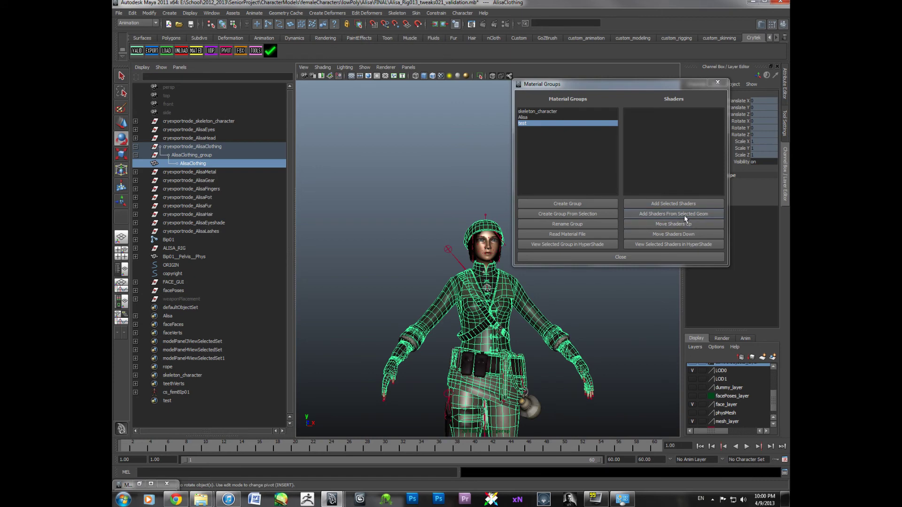
{"action": "left_click", "coordinate": [528, 117]}
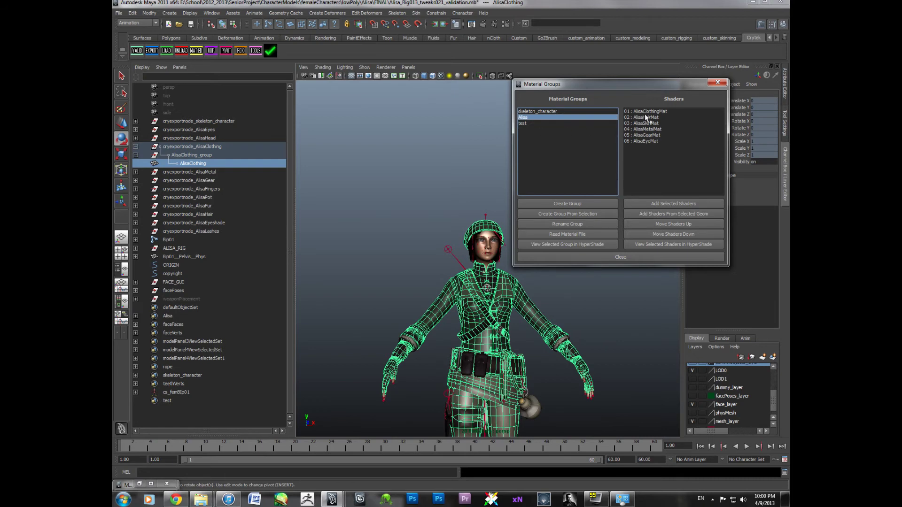
{"action": "left_click", "coordinate": [526, 123]}
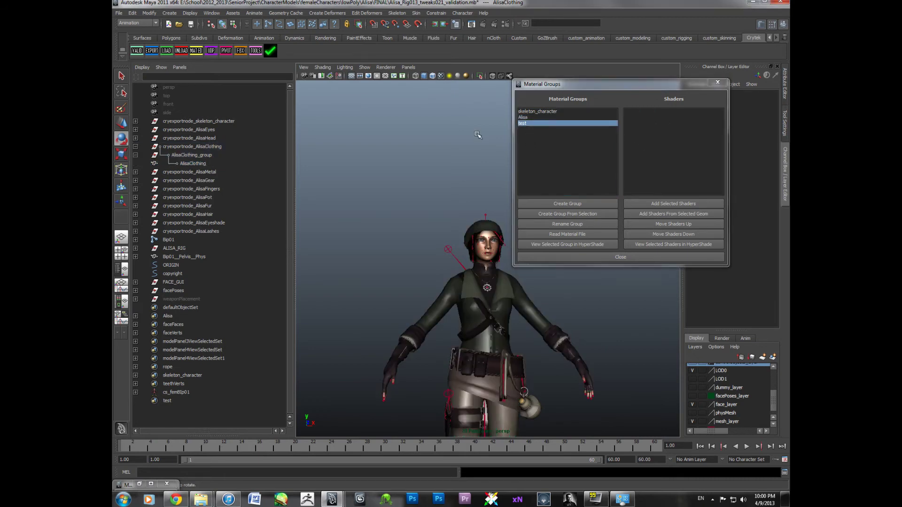
{"action": "left_click", "coordinate": [525, 117]}
{"action": "scroll", "coordinate": [362, 183], "scroll_direction": "down", "scroll_amount": 2}
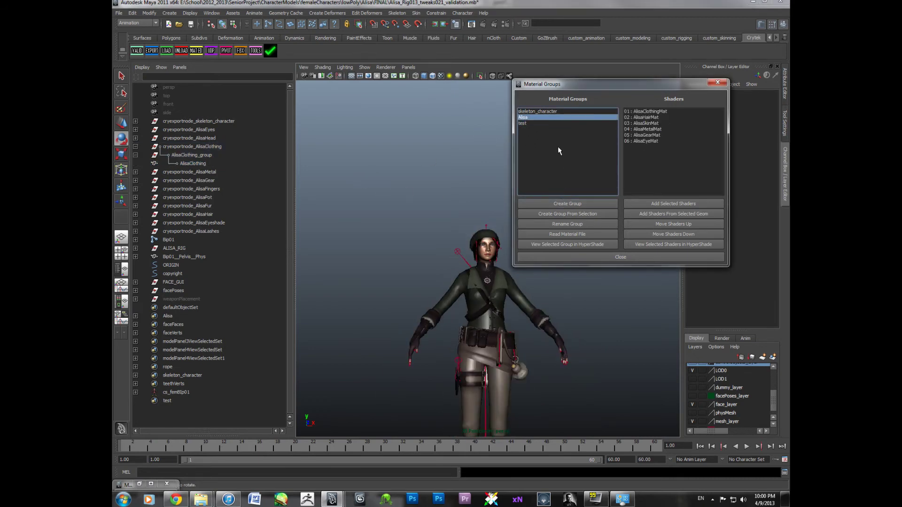
Delete the test material group and bring the full character into view
{"action": "left_click", "coordinate": [536, 123]}
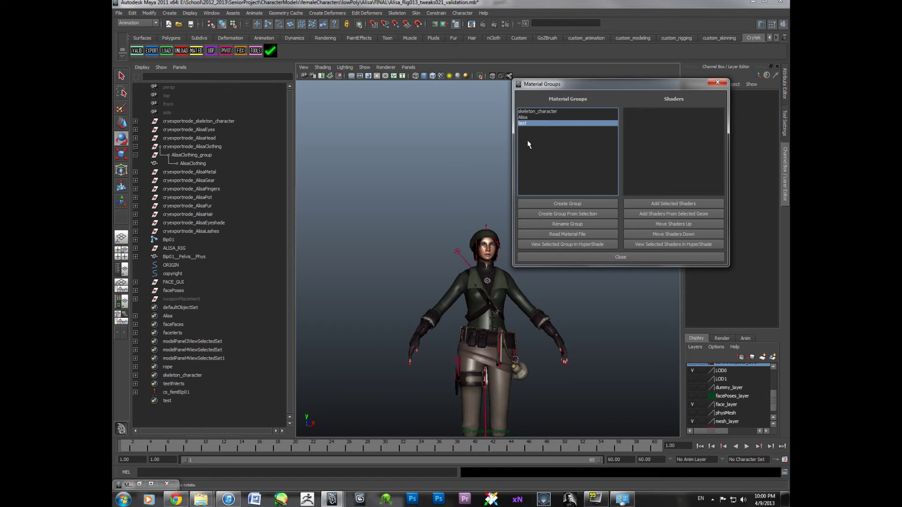
{"action": "key", "text": "Delete"}
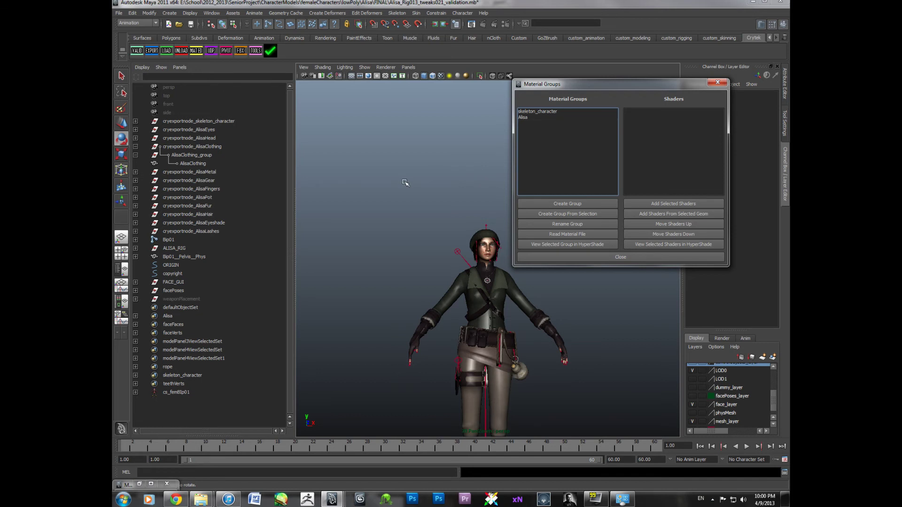
{"action": "mouse_move", "coordinate": [405, 183]}
{"action": "left_mouse_down", "text": "alt"}
{"action": "mouse_move", "coordinate": [429, 192]}
{"action": "mouse_move", "coordinate": [389, 201]}
{"action": "mouse_move", "coordinate": [397, 192]}
{"action": "left_mouse_up", "text": "alt"}
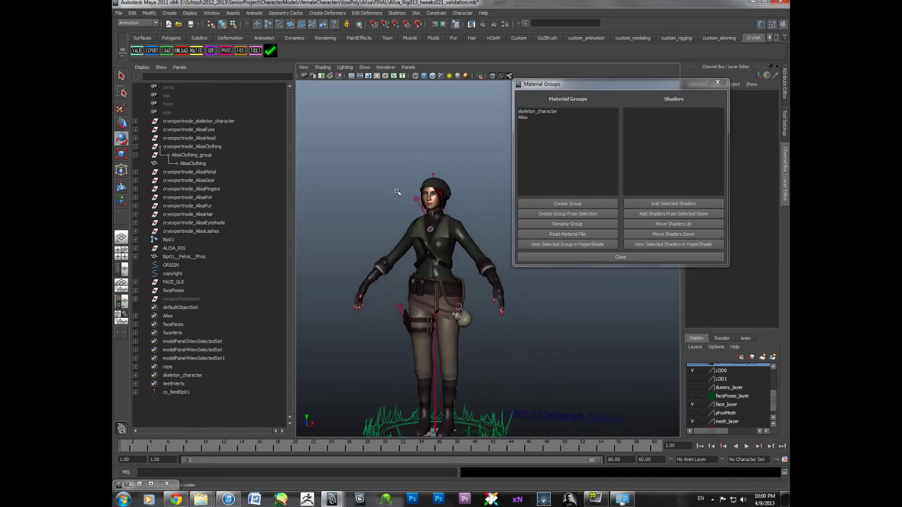
Compare the shader lists of the Alisa and skeleton_character material groups against the character's clothing, hair and skin
{"action": "scroll", "coordinate": [397, 192], "scroll_direction": "up", "scroll_amount": 3}
{"action": "left_click", "coordinate": [524, 117]}
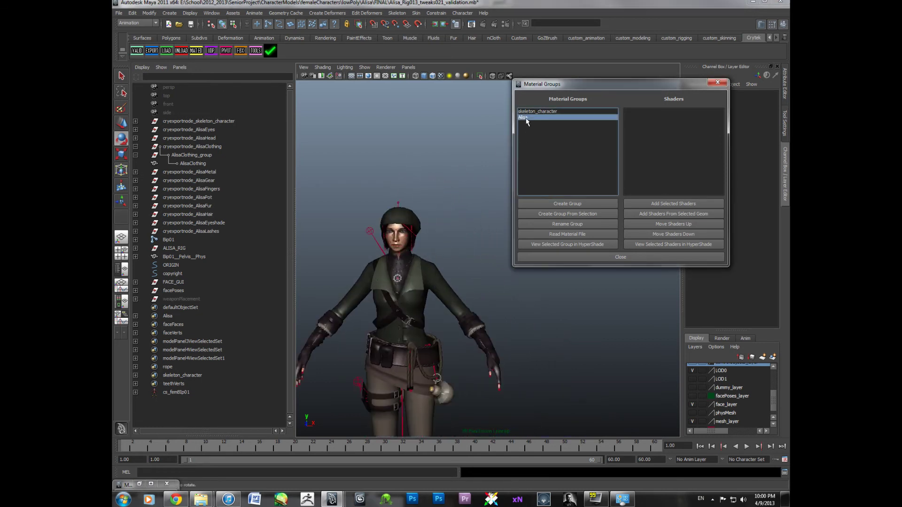
{"action": "left_click", "coordinate": [530, 112]}
{"action": "left_click", "coordinate": [528, 117]}
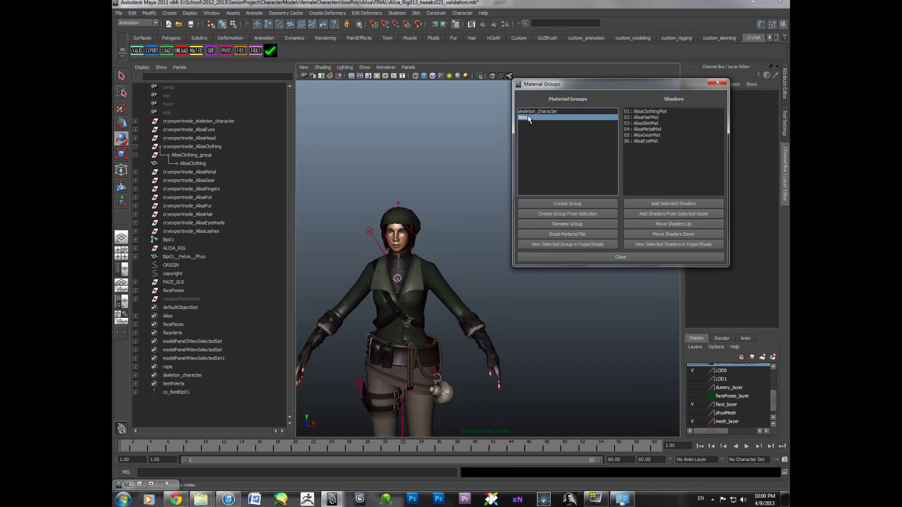
{"action": "left_click", "coordinate": [528, 112]}
{"action": "left_click", "coordinate": [528, 117]}
{"action": "left_click", "coordinate": [528, 112]}
{"action": "left_click", "coordinate": [526, 117]}
{"action": "right_click_drag", "start_coordinate": [441, 193], "coordinate": [469, 205], "text": "alt"}
{"action": "middle_click_drag", "start_coordinate": [469, 205], "coordinate": [487, 211], "text": "alt"}
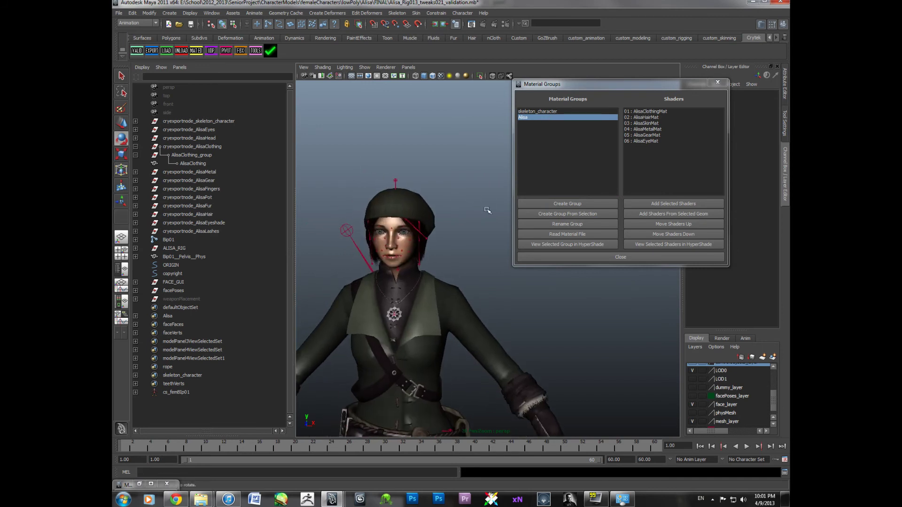
Show the shaders of the skeleton_character group and select its no_draw shader
{"action": "left_click", "coordinate": [546, 112]}
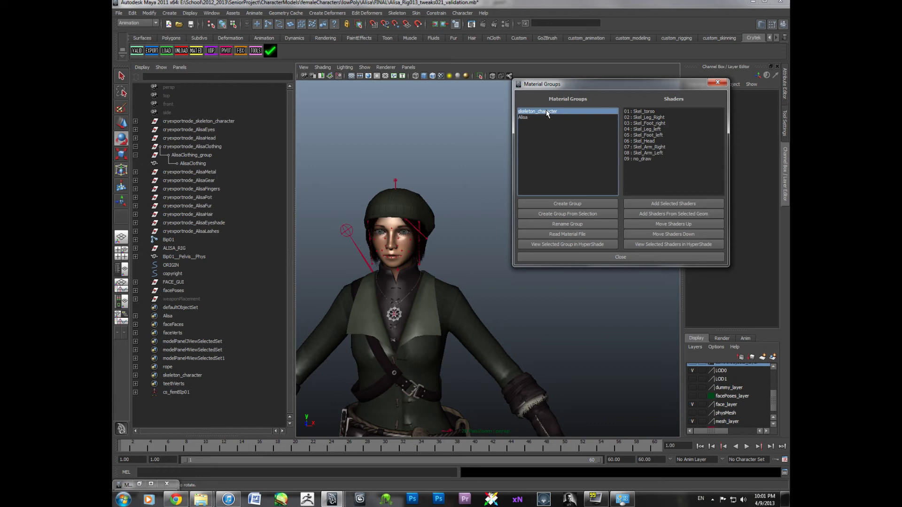
{"action": "scroll", "coordinate": [481, 209], "scroll_direction": "down", "scroll_amount": 1}
{"action": "left_click", "coordinate": [641, 160]}
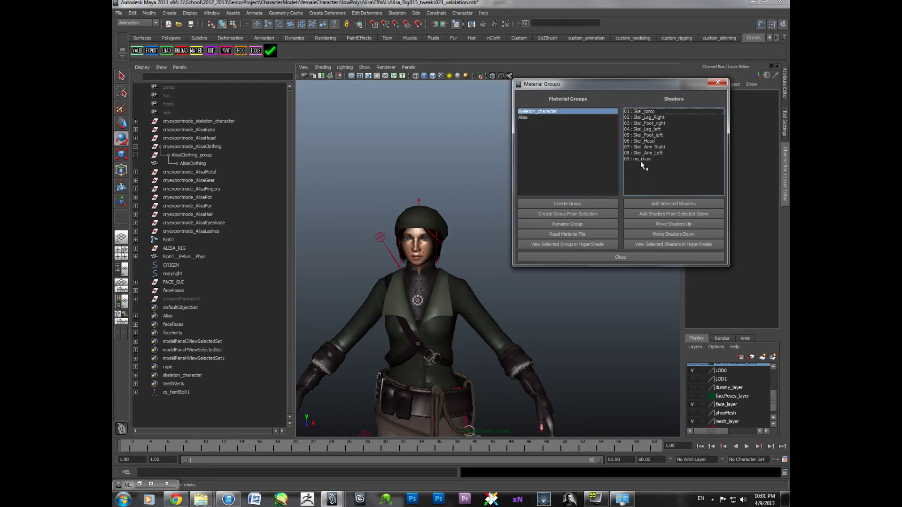
{"action": "scroll", "coordinate": [469, 203], "scroll_direction": "down", "scroll_amount": 1}
{"action": "scroll", "coordinate": [442, 211], "scroll_direction": "down", "scroll_amount": 4}
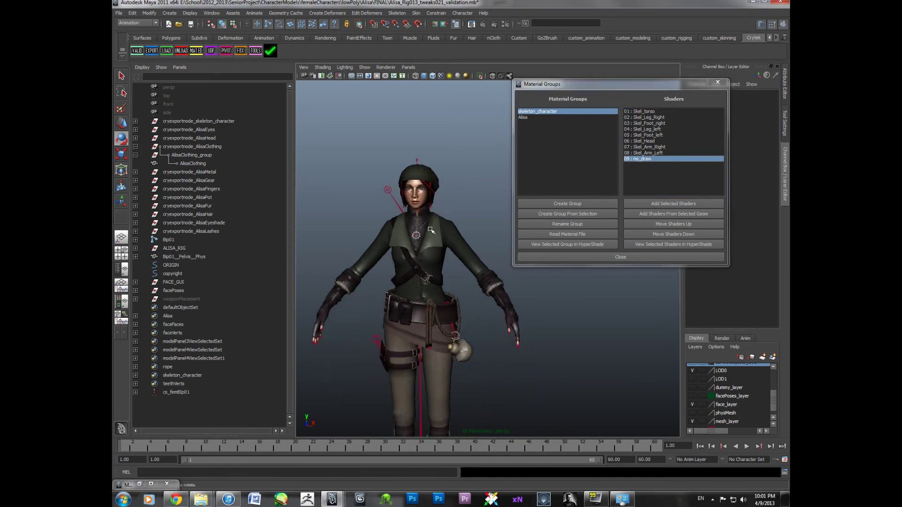
Expand cryexportnode_skeleton_character down to the dummy1 mesh and compare dummy1 with the Bip01 root joint by selecting each
{"action": "left_click", "coordinate": [170, 122]}
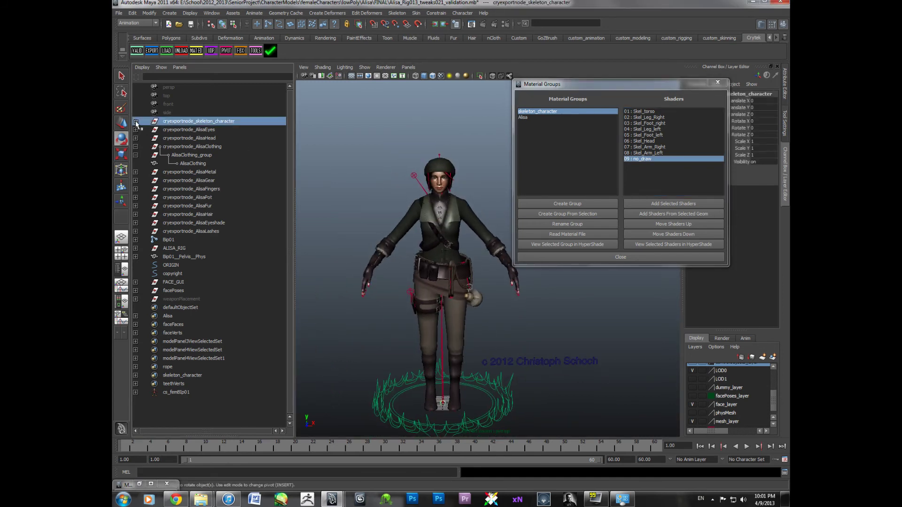
{"action": "left_click", "coordinate": [136, 122]}
{"action": "left_click", "coordinate": [136, 130]}
{"action": "left_click", "coordinate": [194, 138]}
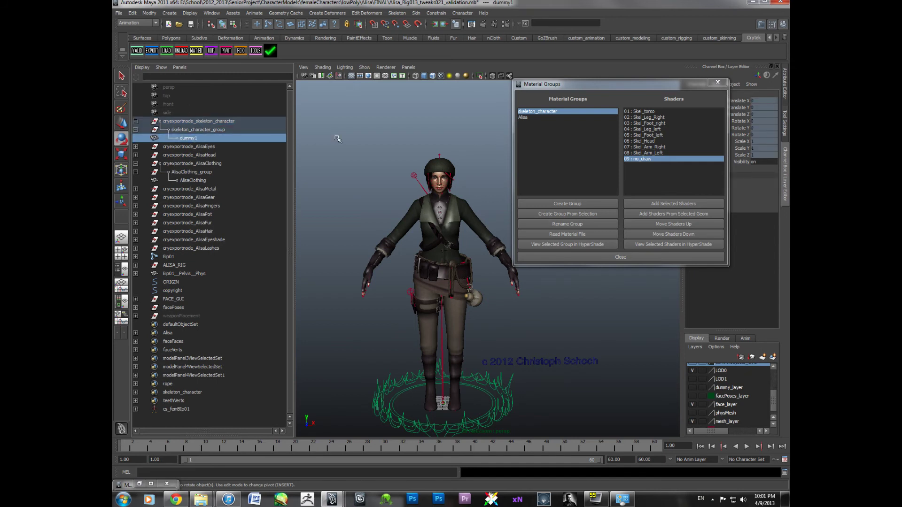
{"action": "left_click", "coordinate": [441, 332]}
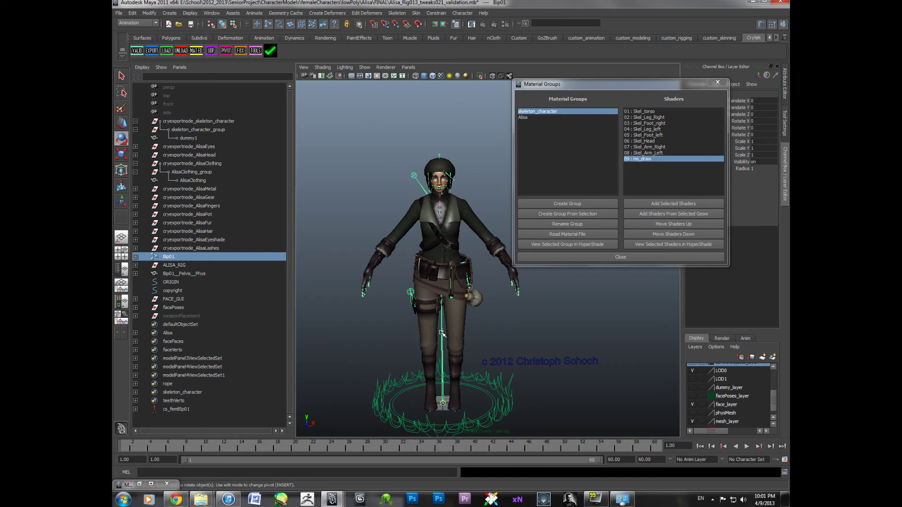
{"action": "left_click", "coordinate": [176, 137]}
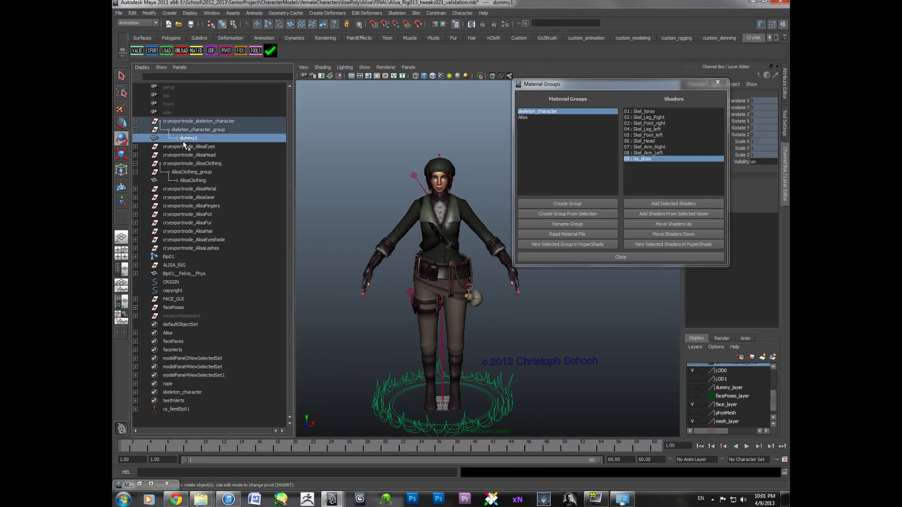
Select the AlisaClothing mesh to inspect its wireframe on the character, and clear the selection
{"action": "left_click", "coordinate": [204, 178]}
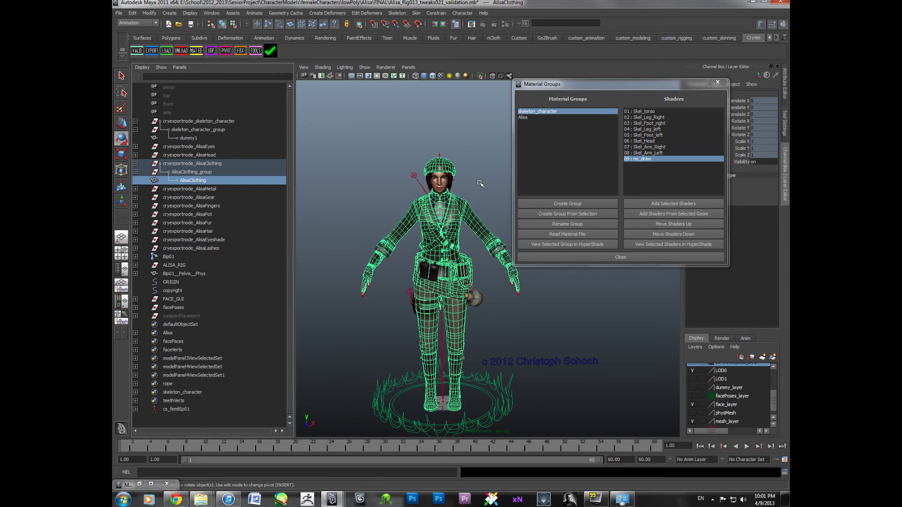
{"action": "scroll", "coordinate": [404, 199], "scroll_direction": "up", "scroll_amount": 5}
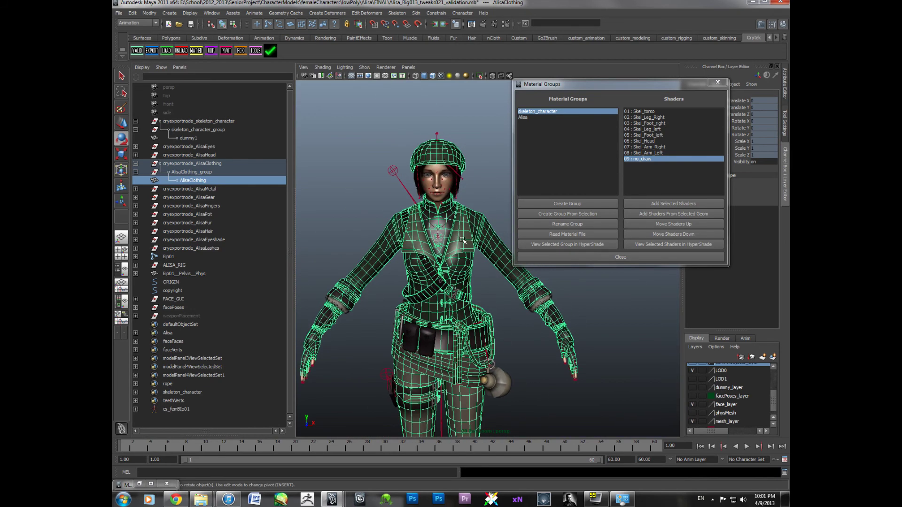
{"action": "scroll", "coordinate": [463, 240], "scroll_direction": "up", "scroll_amount": 1}
{"action": "scroll", "coordinate": [444, 226], "scroll_direction": "up", "scroll_amount": 1}
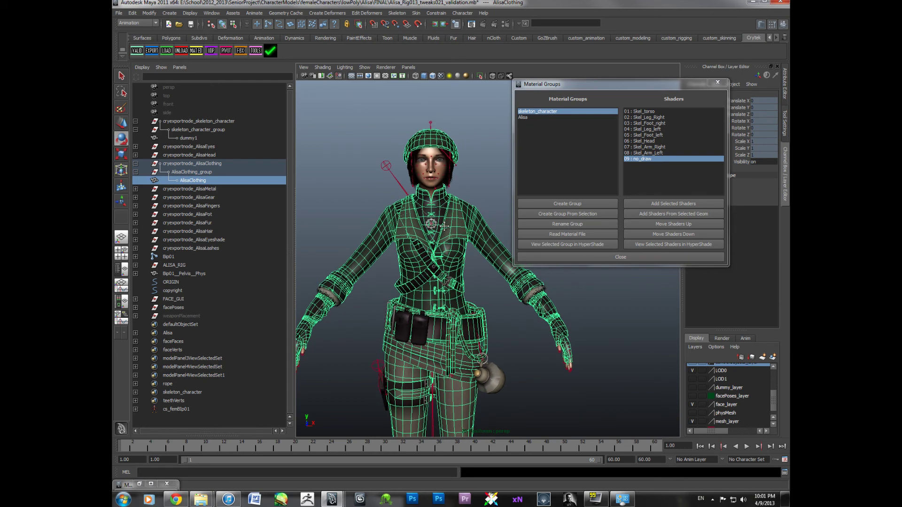
{"action": "middle_click_drag", "start_coordinate": [444, 227], "coordinate": [432, 229], "text": "alt"}
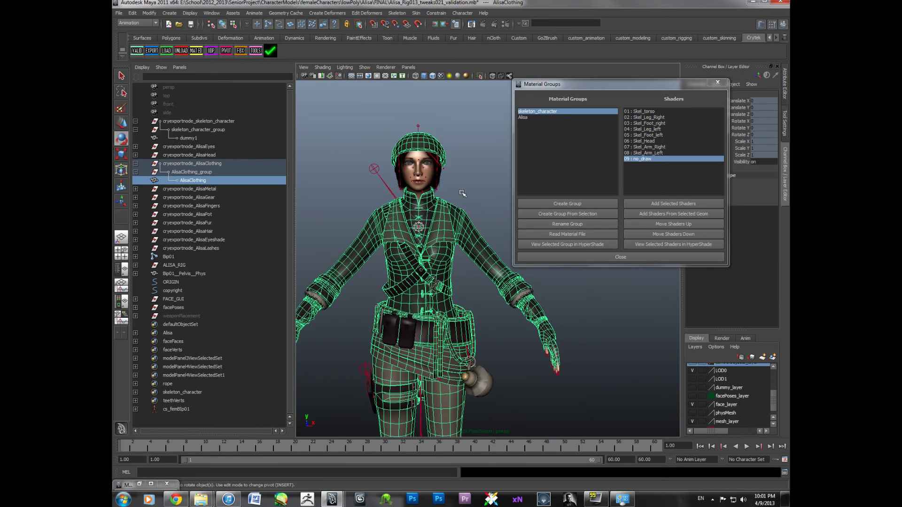
{"action": "scroll", "coordinate": [501, 302], "scroll_direction": "down", "scroll_amount": 4}
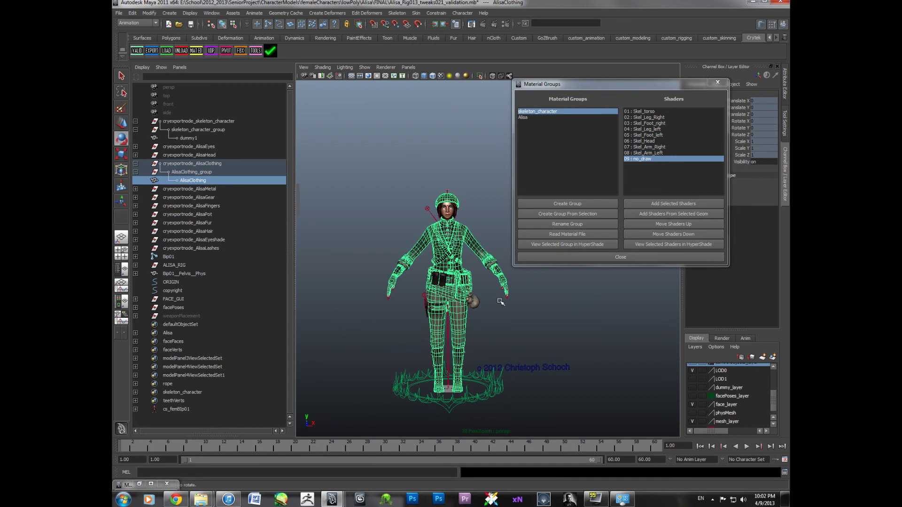
{"action": "left_click", "coordinate": [498, 299]}
{"action": "scroll", "coordinate": [498, 299], "scroll_direction": "up", "scroll_amount": 4}
{"action": "middle_click_drag", "start_coordinate": [446, 259], "coordinate": [471, 307], "text": "alt"}
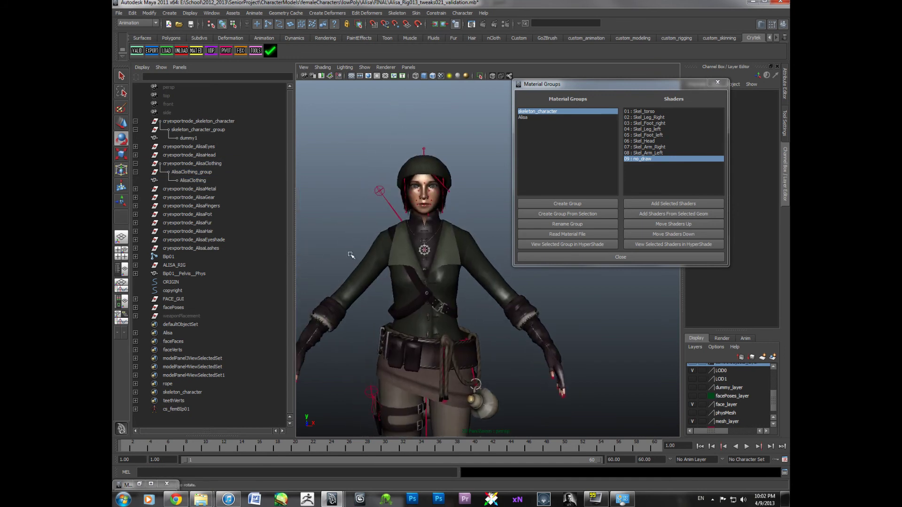
Select dummy1, skeleton_character_group and cryexportnode_skeleton_character to examine how the export node hierarchy is nested
{"action": "left_click", "coordinate": [186, 136]}
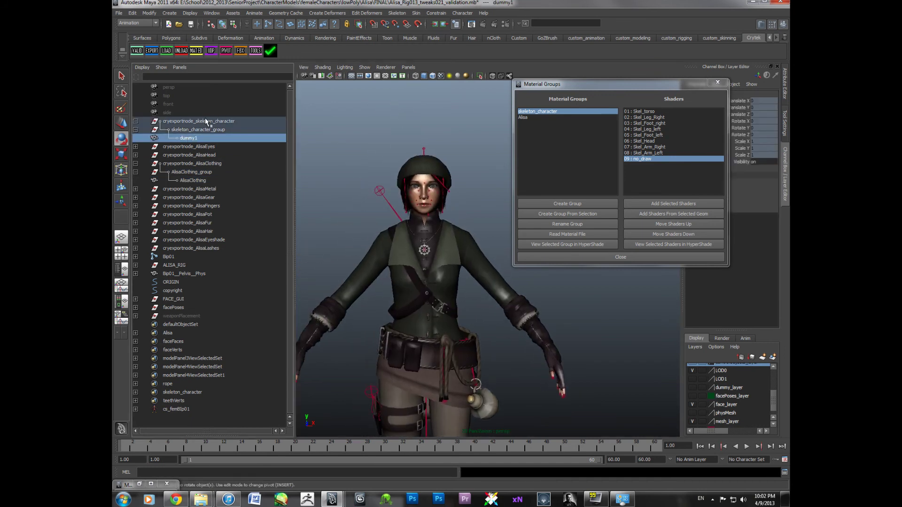
{"action": "left_click", "coordinate": [198, 122]}
{"action": "left_click", "coordinate": [197, 137], "text": "shift"}
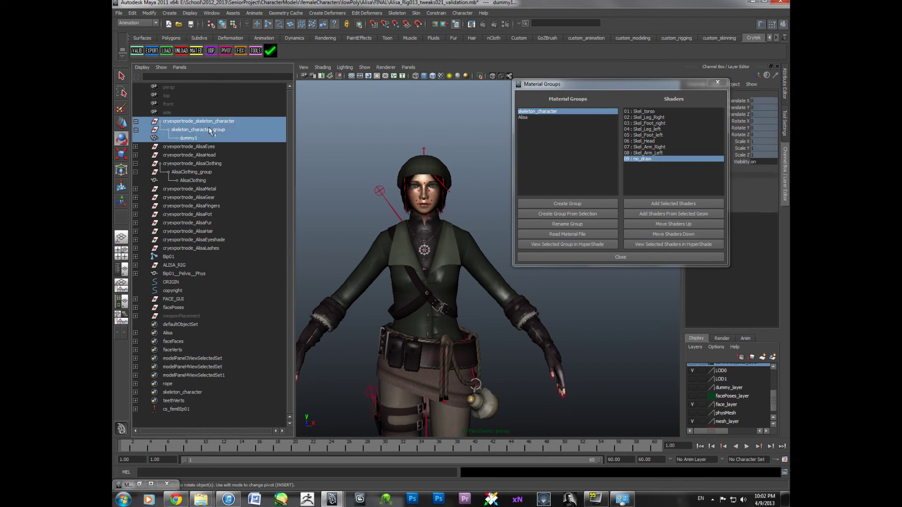
{"action": "left_click", "coordinate": [198, 138]}
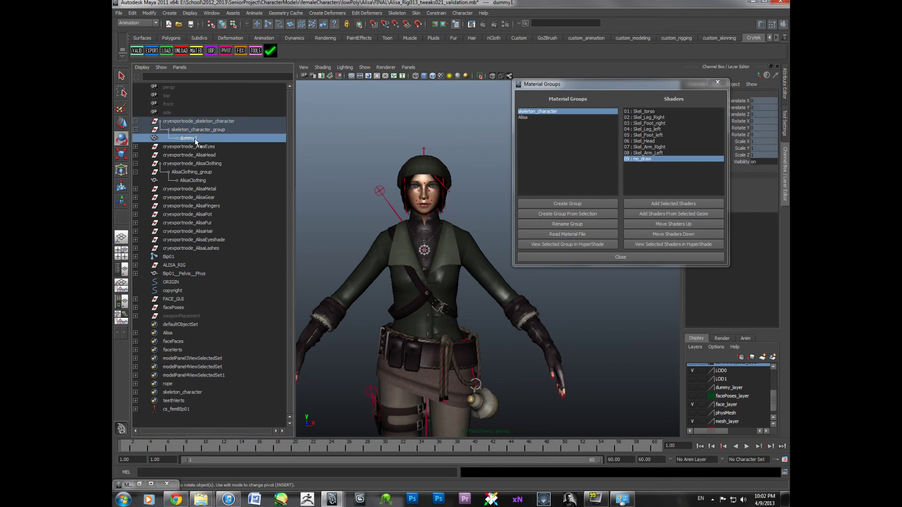
{"action": "left_click", "coordinate": [197, 130]}
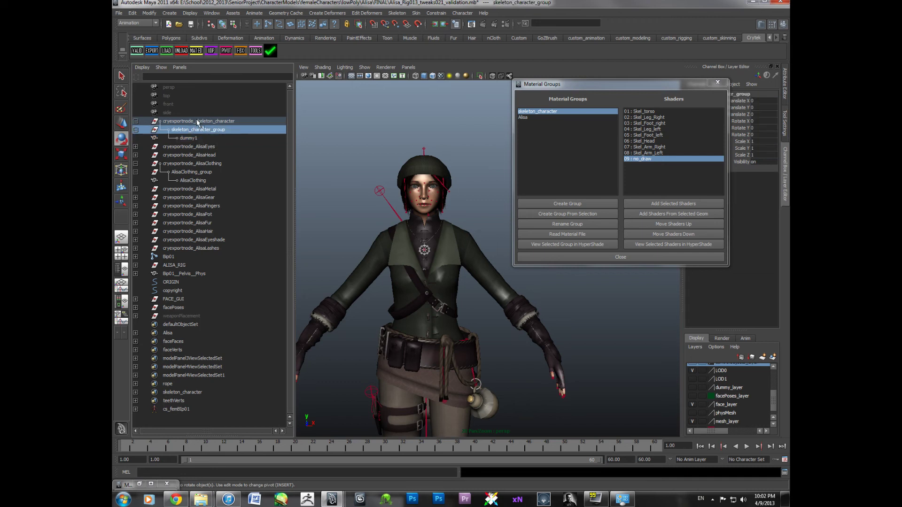
{"action": "left_click", "coordinate": [194, 122]}
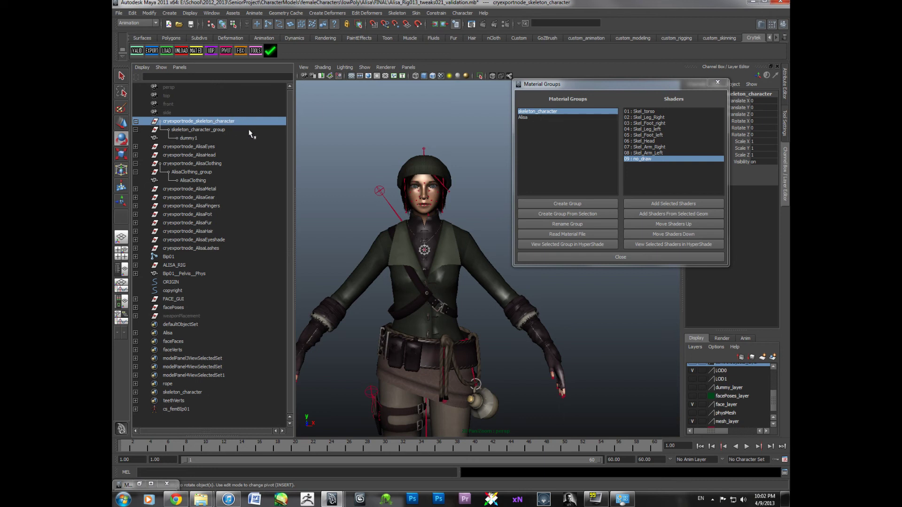
Compare the Alisa and skeleton_character material group names with the names of cryexportnode_skeleton_character and its child group
{"action": "left_click", "coordinate": [522, 117]}
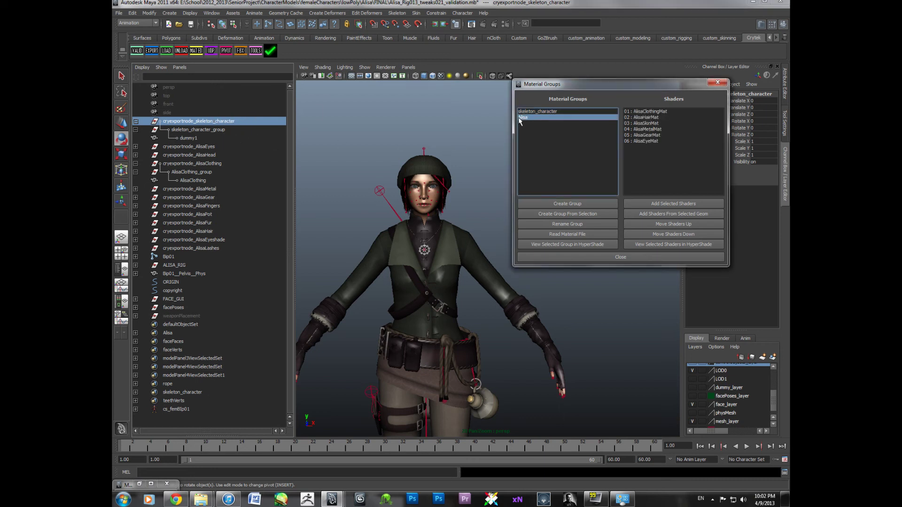
{"action": "left_click", "coordinate": [535, 112]}
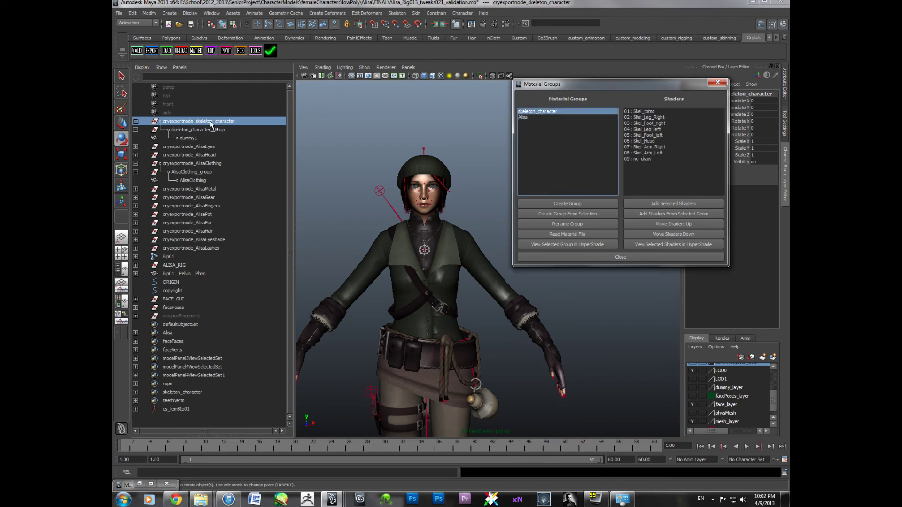
{"action": "left_click", "coordinate": [210, 129]}
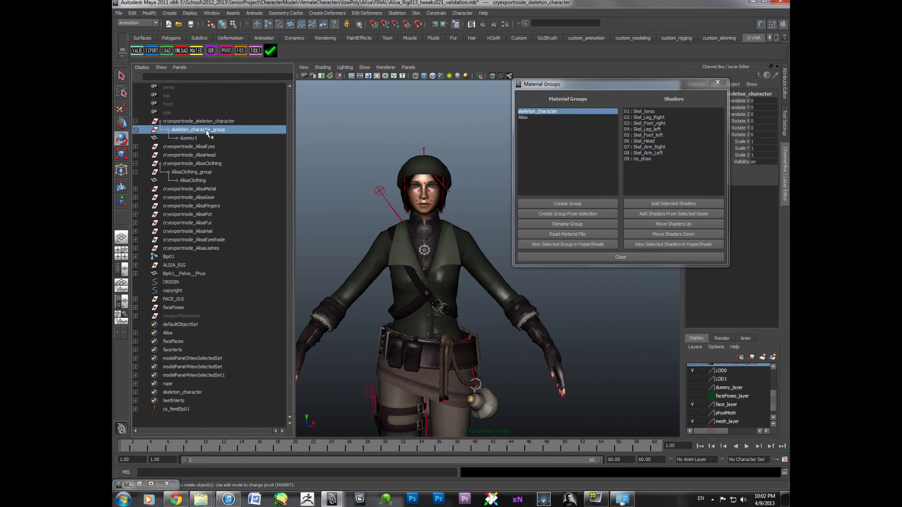
{"action": "left_click", "coordinate": [365, 137]}
{"action": "left_click", "coordinate": [213, 123]}
{"action": "left_click", "coordinate": [211, 127]}
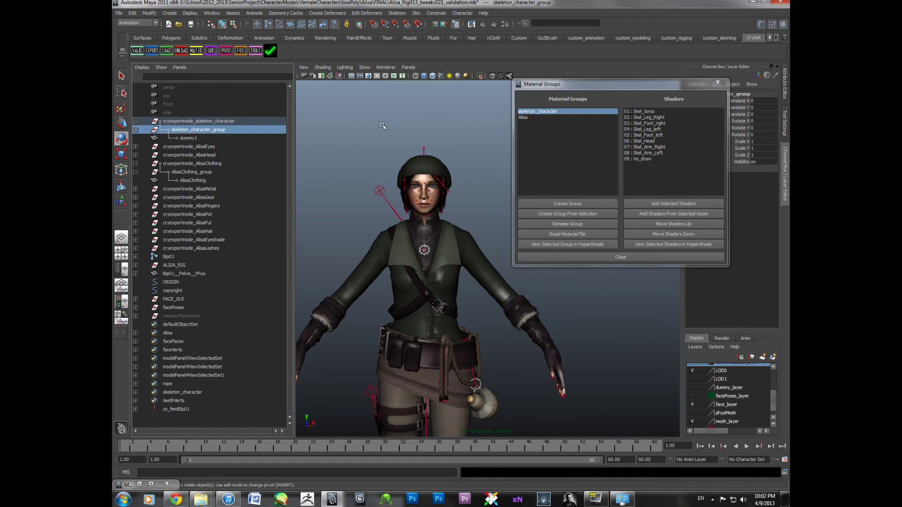
Select the dummy1 mesh and inspect the area around the character's legs and feet
{"action": "scroll", "coordinate": [361, 148], "scroll_direction": "down", "scroll_amount": 2}
{"action": "middle_click_drag", "start_coordinate": [417, 295], "coordinate": [408, 219], "text": "alt"}
{"action": "scroll", "coordinate": [396, 240], "scroll_direction": "down", "scroll_amount": 1}
{"action": "left_click_drag", "start_coordinate": [408, 233], "coordinate": [400, 234], "text": "alt"}
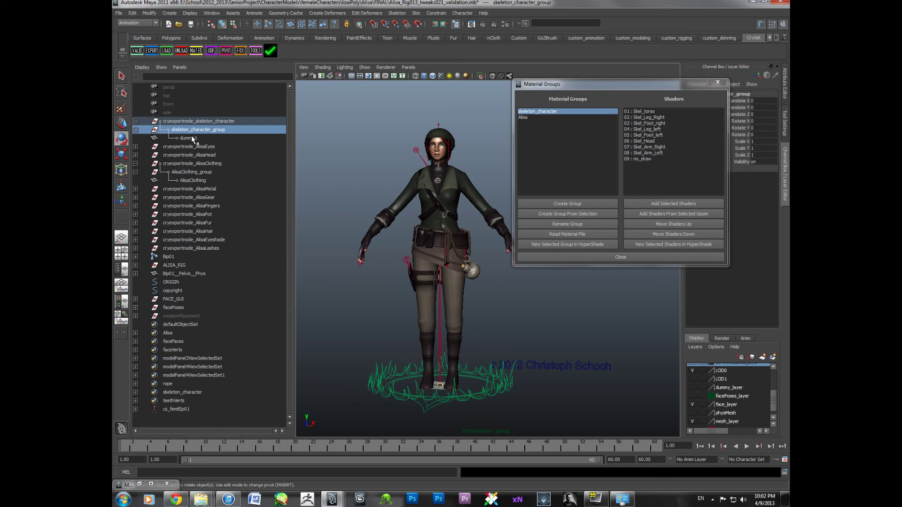
{"action": "left_click", "coordinate": [188, 138]}
{"action": "scroll", "coordinate": [498, 323], "scroll_direction": "up", "scroll_amount": 2}
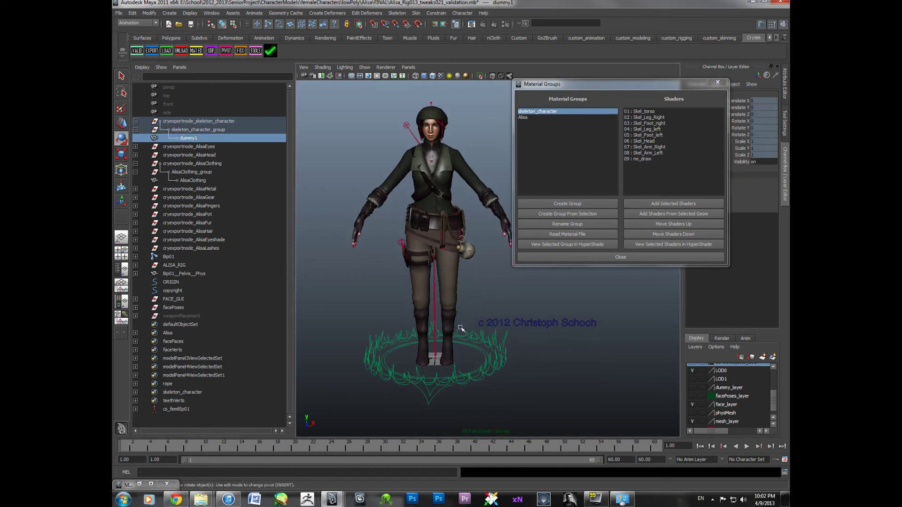
{"action": "scroll", "coordinate": [458, 319], "scroll_direction": "up", "scroll_amount": 5}
{"action": "scroll", "coordinate": [473, 299], "scroll_direction": "down", "scroll_amount": 2}
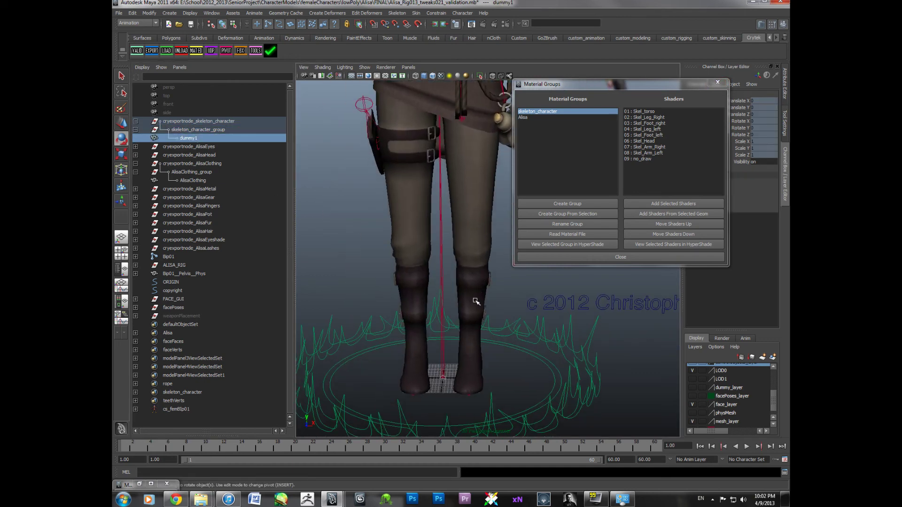
Select the Bip01 root joint between the character's legs and inspect the skeleton up to the pelvis
{"action": "left_click", "coordinate": [442, 336]}
{"action": "left_click", "coordinate": [510, 352]}
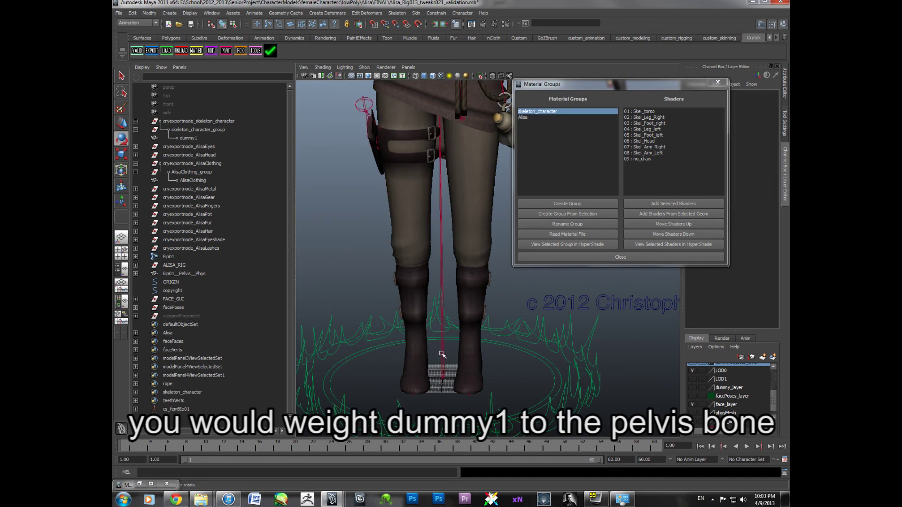
{"action": "right_click_drag", "start_coordinate": [443, 361], "coordinate": [441, 318], "text": "alt"}
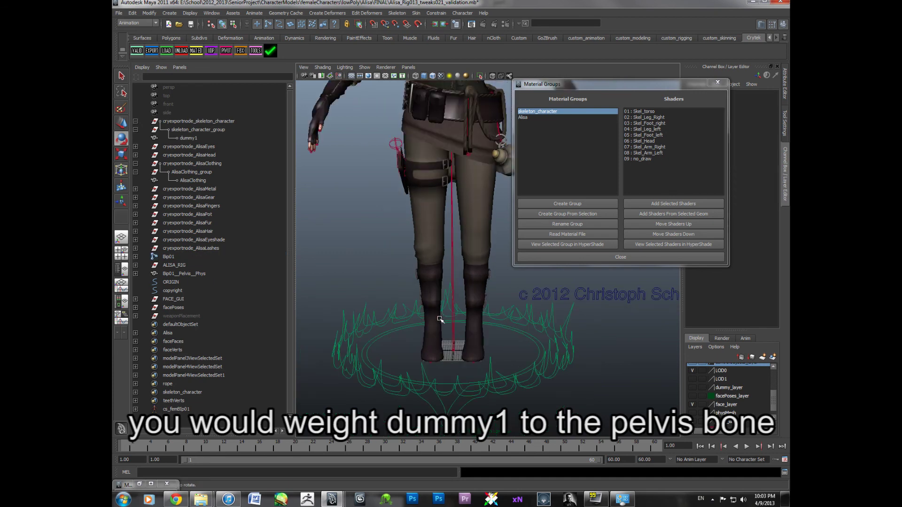
{"action": "middle_click_drag", "start_coordinate": [456, 320], "coordinate": [459, 348], "text": "alt"}
{"action": "left_click", "coordinate": [454, 326]}
{"action": "middle_click_drag", "start_coordinate": [459, 297], "coordinate": [456, 334], "text": "alt"}
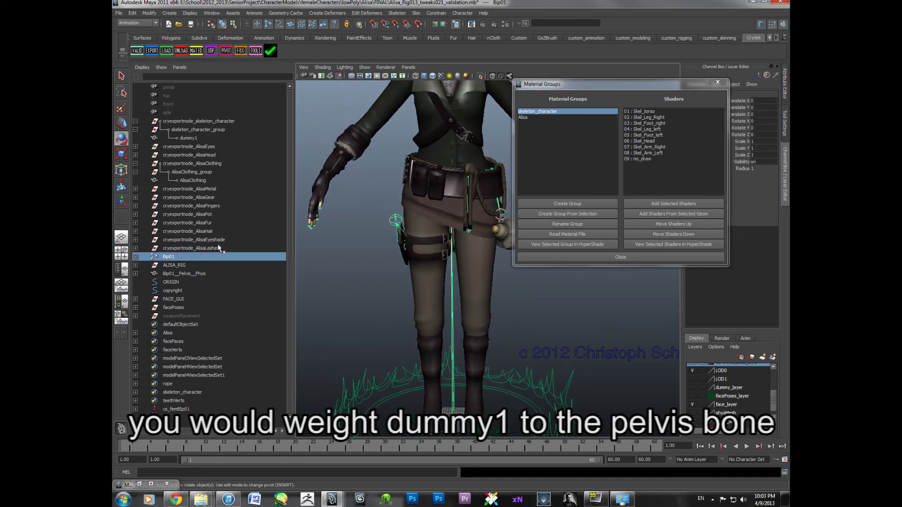
Delete the cryexportnode_skeleton_character node together with its group and dummy1 mesh
{"action": "left_click", "coordinate": [198, 129]}
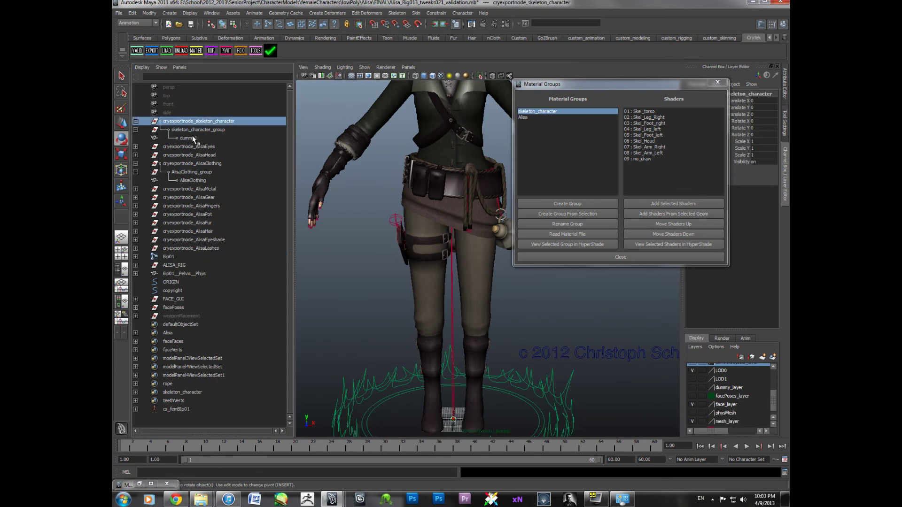
{"action": "key", "text": "Delete"}
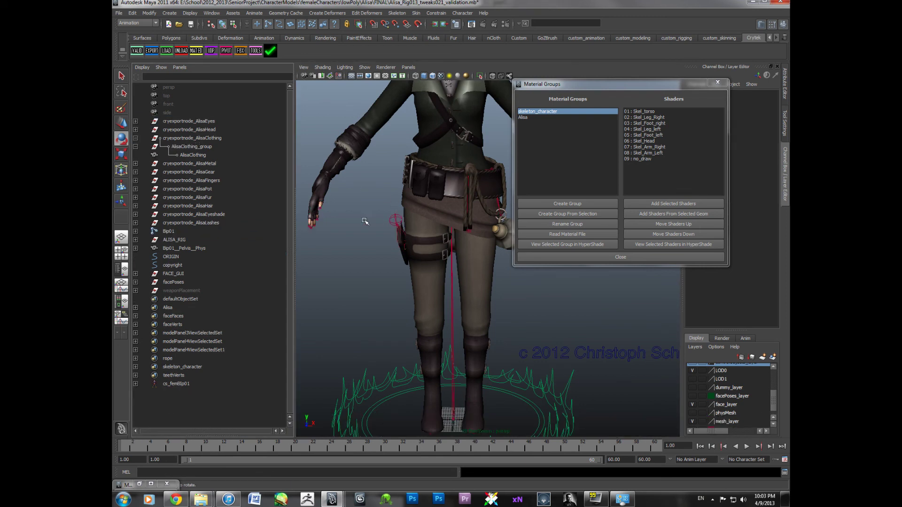
{"action": "scroll", "coordinate": [362, 220], "scroll_direction": "down", "scroll_amount": 5}
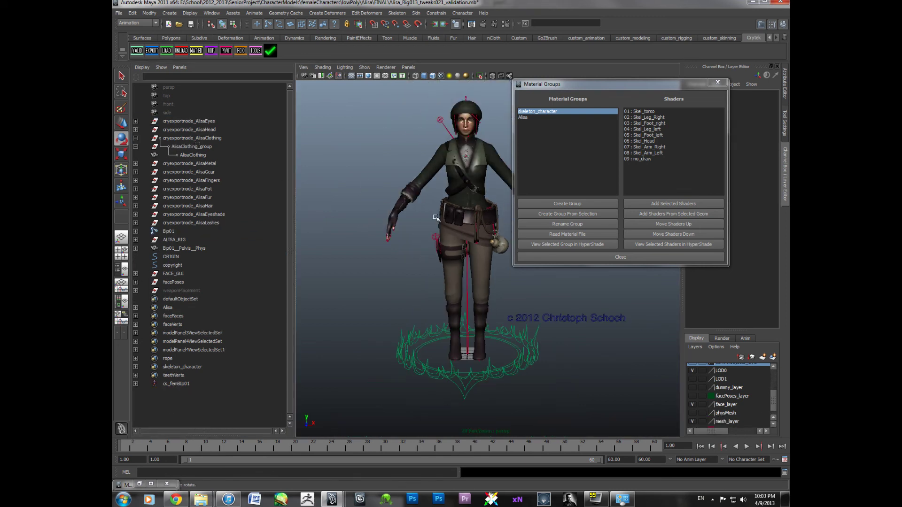
Close the Material Groups window and center the full character in the view
{"action": "left_click", "coordinate": [598, 258]}
{"action": "middle_click_drag", "start_coordinate": [483, 231], "coordinate": [471, 255], "text": "alt"}
{"action": "left_click_drag", "start_coordinate": [472, 256], "coordinate": [467, 246], "text": "alt"}
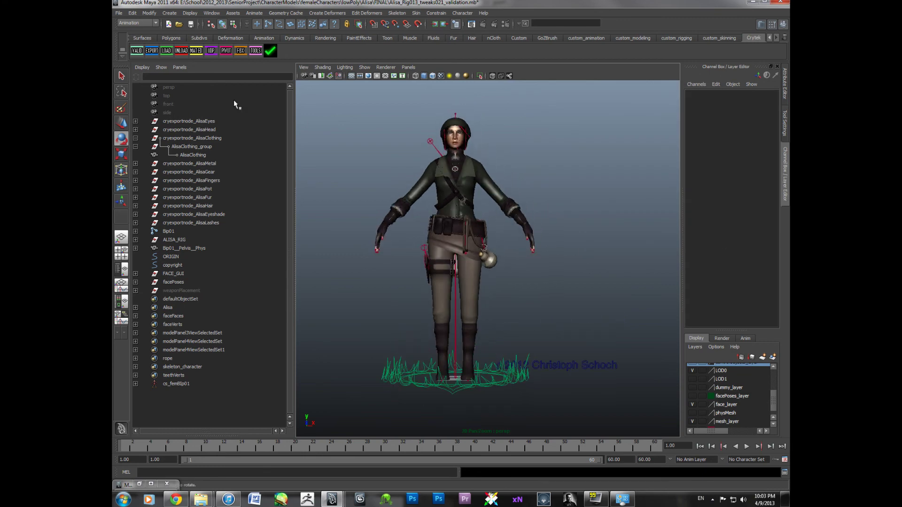
Open the Crytek Export window and set the geometry export path to the E:/alisa folder
{"action": "left_click", "coordinate": [151, 50]}
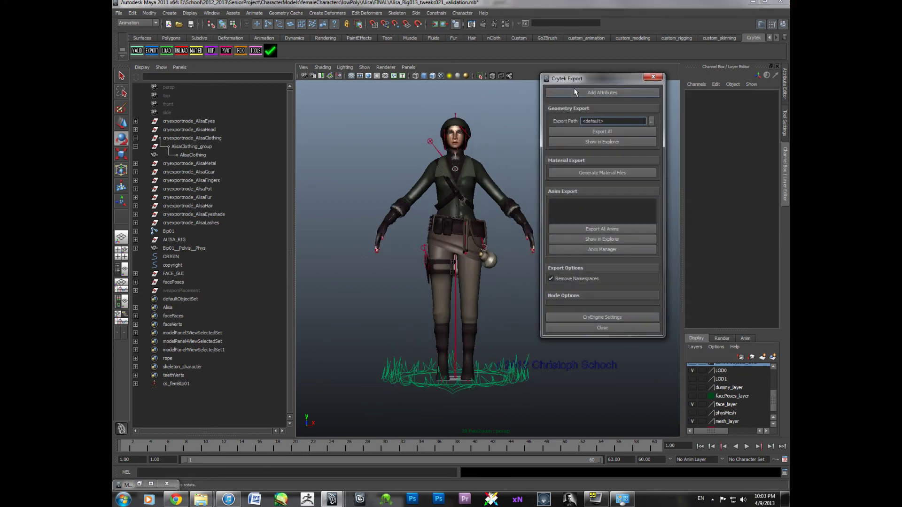
{"action": "left_click", "coordinate": [672, 121]}
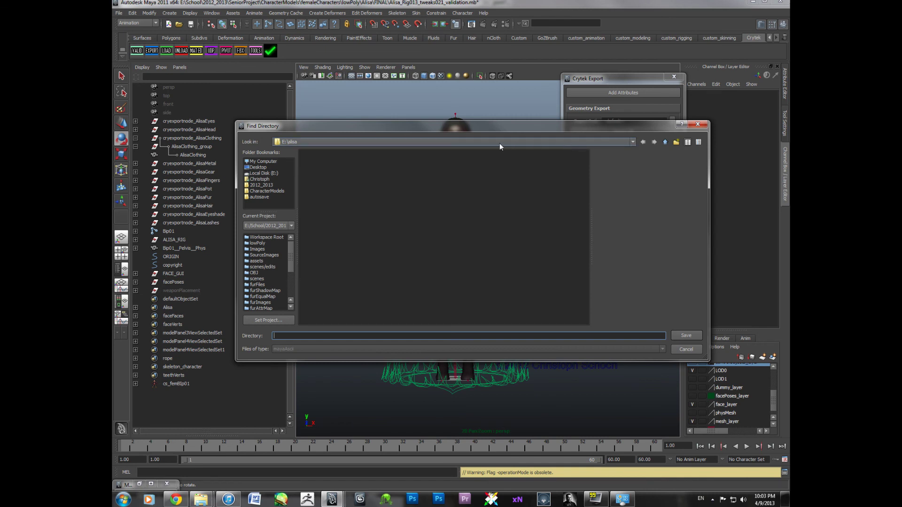
{"action": "left_click", "coordinate": [373, 142]}
{"action": "left_click", "coordinate": [374, 143]}
{"action": "left_click", "coordinate": [685, 336]}
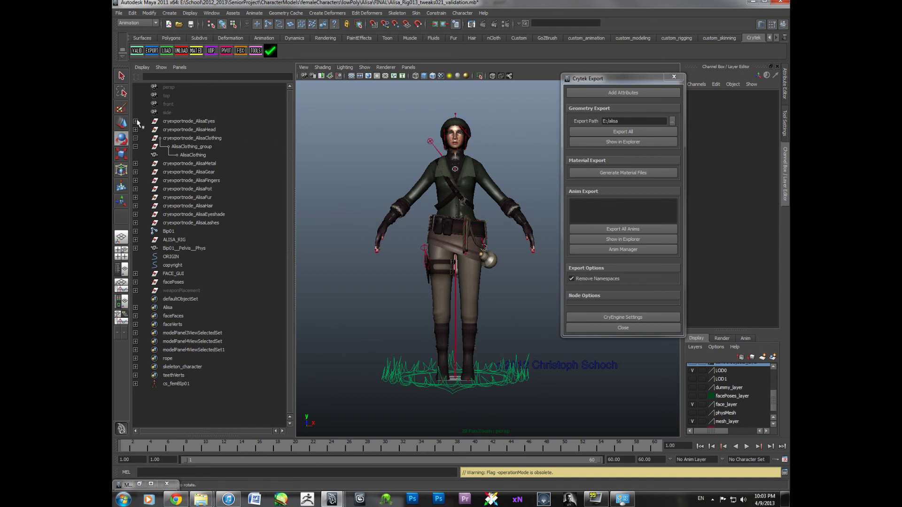
Collapse the cryexportnode_AlisaClothing hierarchy and delete the ALISA_RIG group from the scene
{"action": "left_click", "coordinate": [136, 146]}
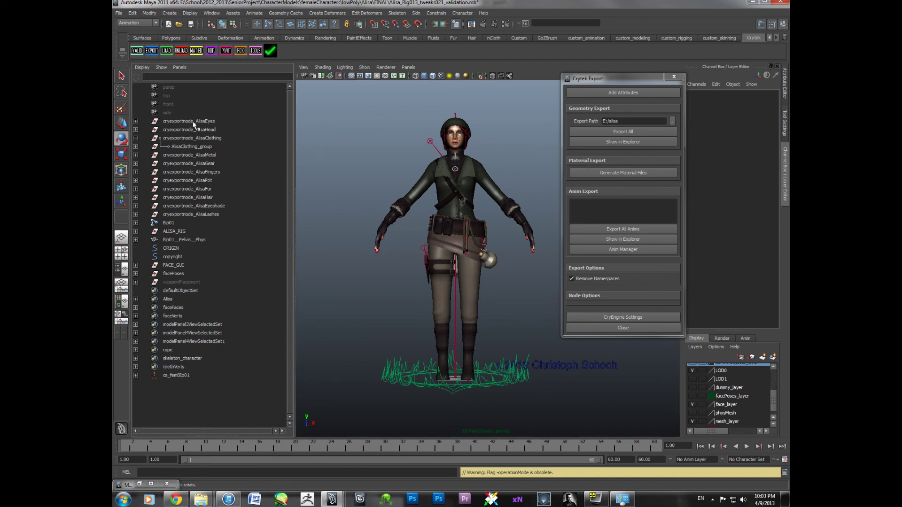
{"action": "left_click", "coordinate": [135, 138]}
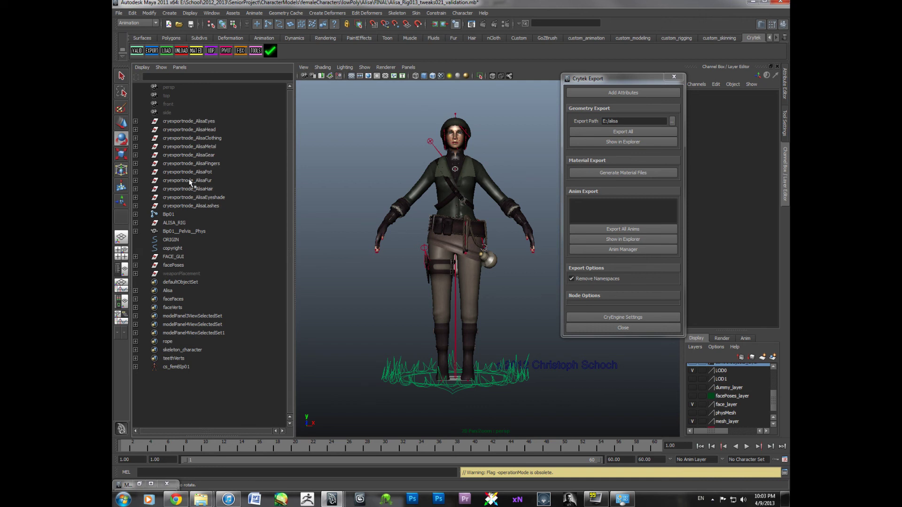
{"action": "left_click", "coordinate": [174, 222]}
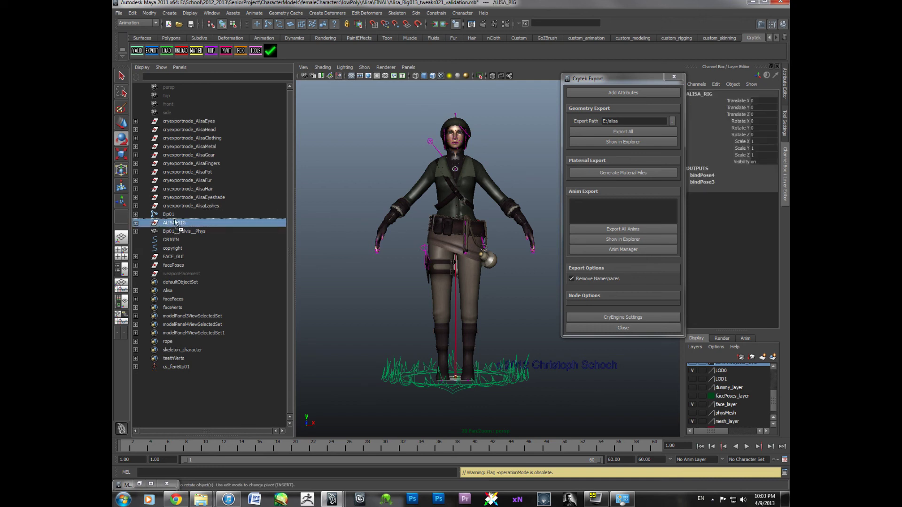
{"action": "middle_click_drag", "start_coordinate": [175, 222], "coordinate": [186, 213]}
{"action": "left_click", "coordinate": [186, 223]}
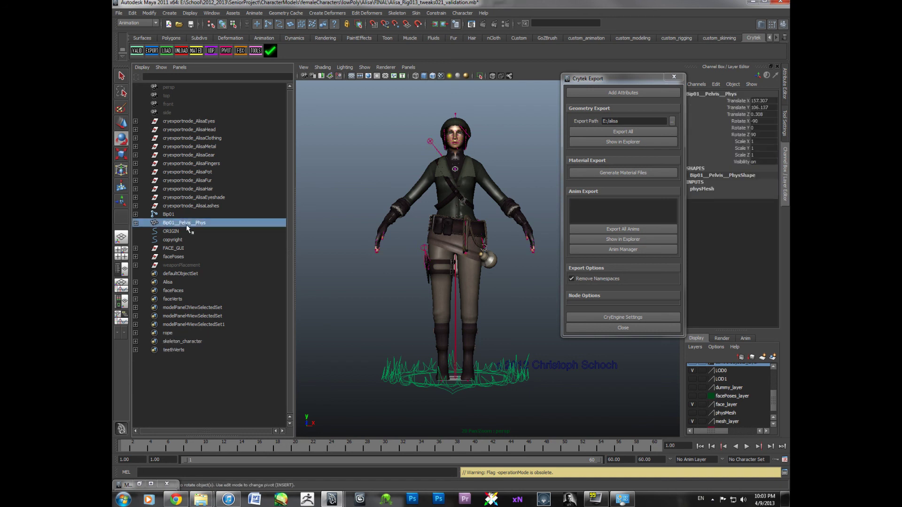
Delete the ORIGIN and copyright curves together with the FACE_GUI, facePoses and weaponPlacement groups
{"action": "left_click", "coordinate": [182, 231]}
{"action": "left_click", "coordinate": [181, 265], "text": "shift"}
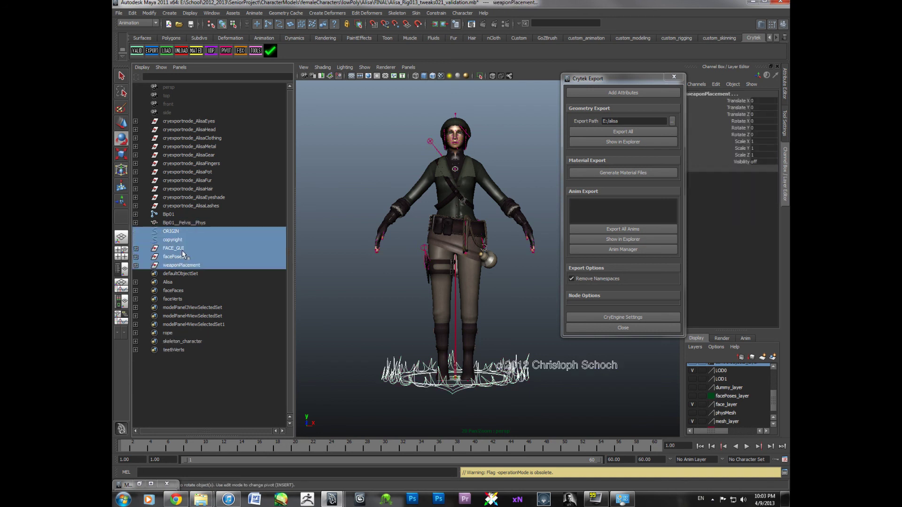
{"action": "key", "text": "Delete"}
{"action": "scroll", "coordinate": [404, 187], "scroll_direction": "up", "scroll_amount": 3}
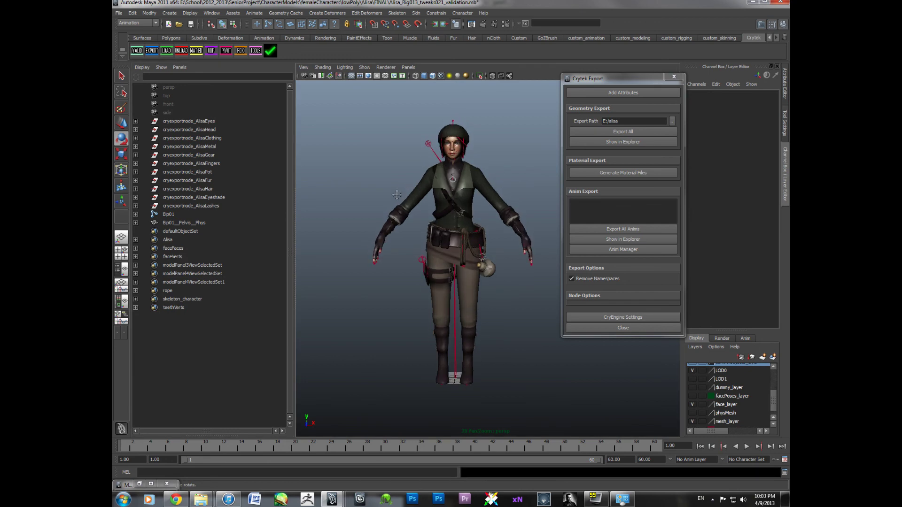
Select everything from cryexportnode_AlisaEyes to Bip01__Pelvis__Phys and generate the material files, overwriting skeleton_character.mtl and Alisa.mtl
{"action": "left_click", "coordinate": [177, 214]}
{"action": "left_click", "coordinate": [187, 205]}
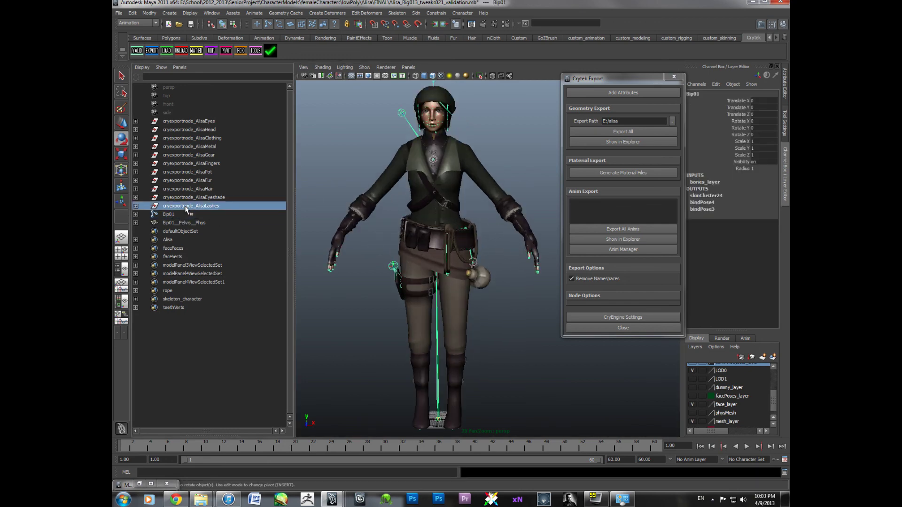
{"action": "left_click", "coordinate": [194, 121]}
{"action": "left_click", "coordinate": [181, 223], "text": "shift"}
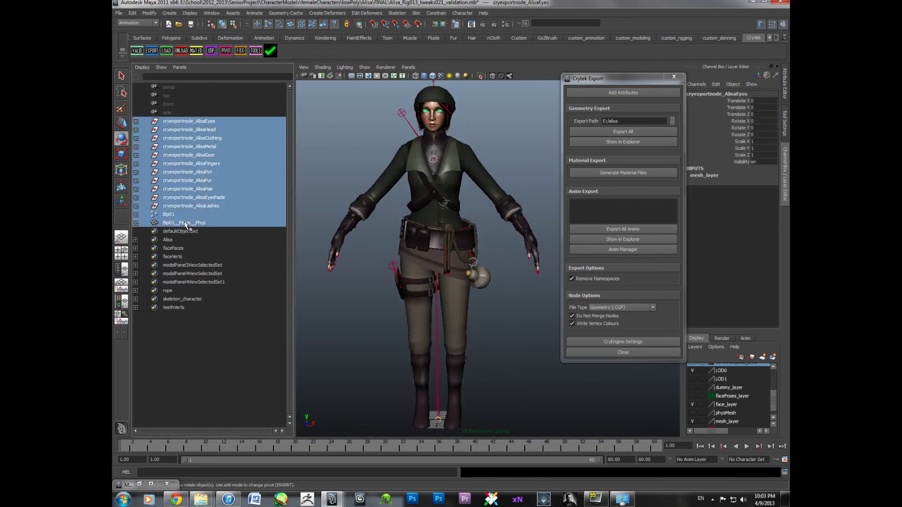
{"action": "left_click", "coordinate": [630, 174]}
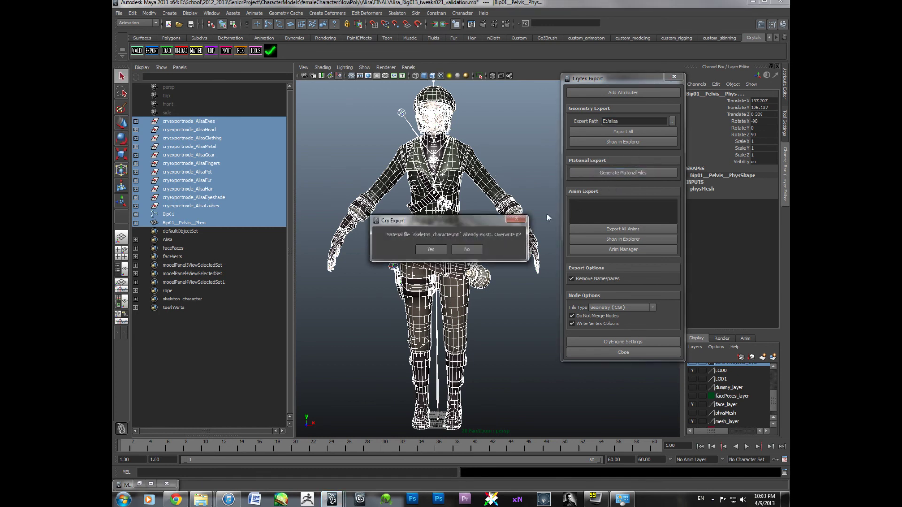
{"action": "left_click", "coordinate": [431, 249]}
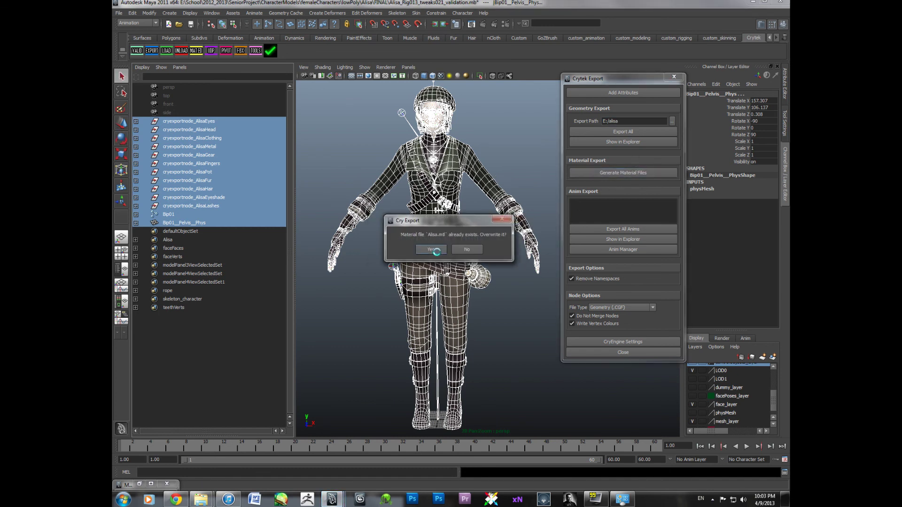
{"action": "left_click", "coordinate": [430, 249]}
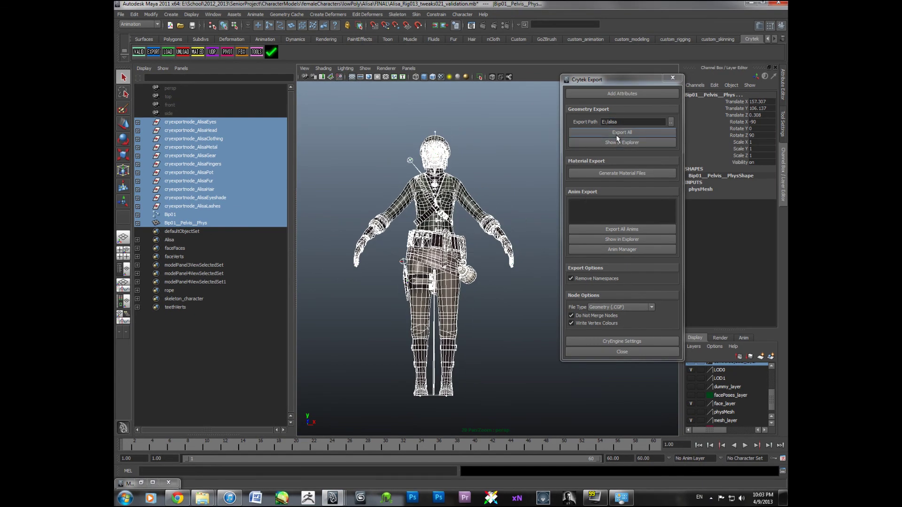
Export all of the character's geometry to E:/alisa and clear the selection
{"action": "left_click", "coordinate": [615, 133]}
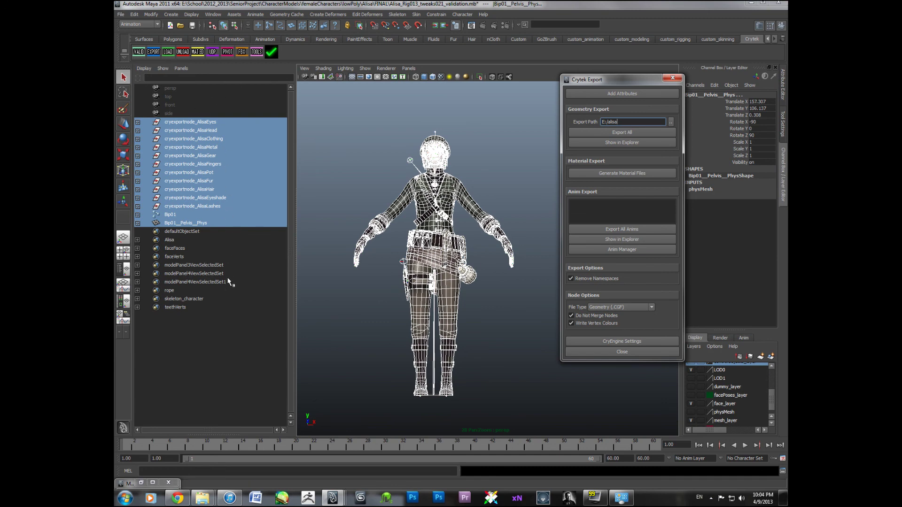
{"action": "left_click_drag", "start_coordinate": [331, 281], "coordinate": [328, 294], "text": "alt"}
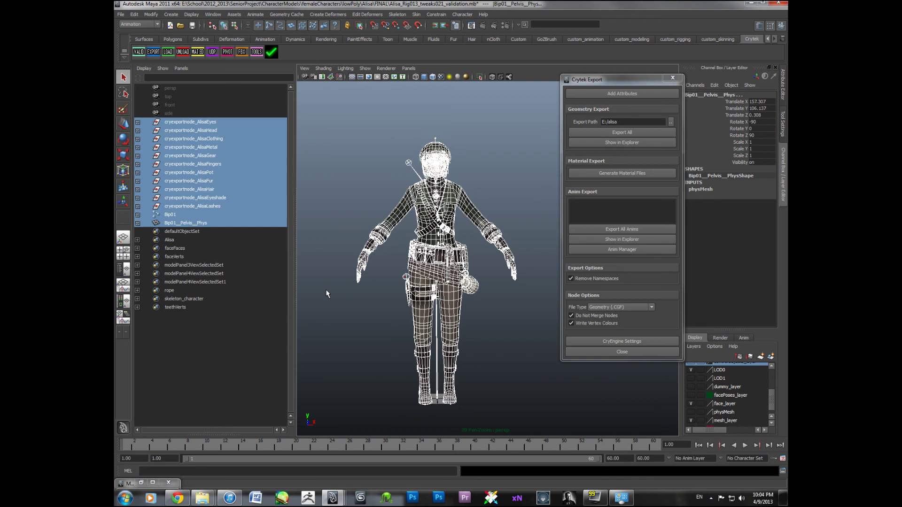
{"action": "left_click", "coordinate": [338, 303]}
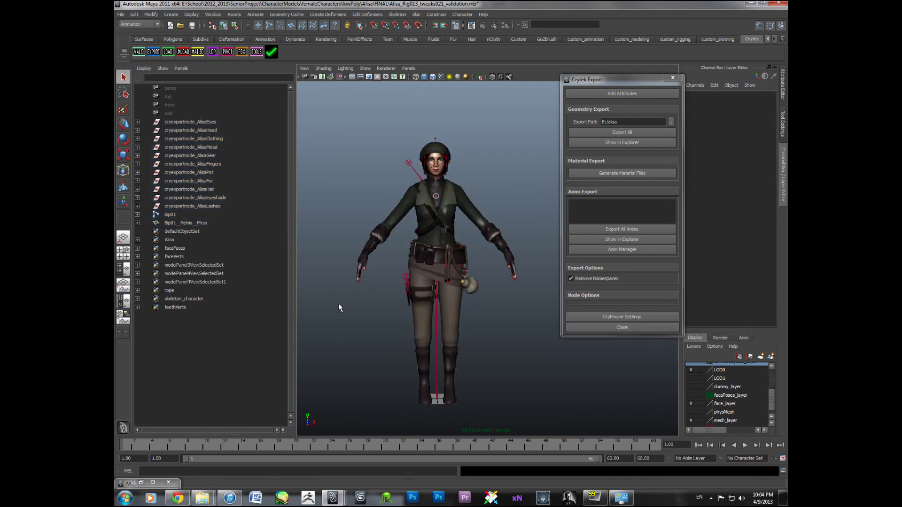
{"action": "left_click_drag", "start_coordinate": [338, 303], "coordinate": [349, 303], "text": "alt"}
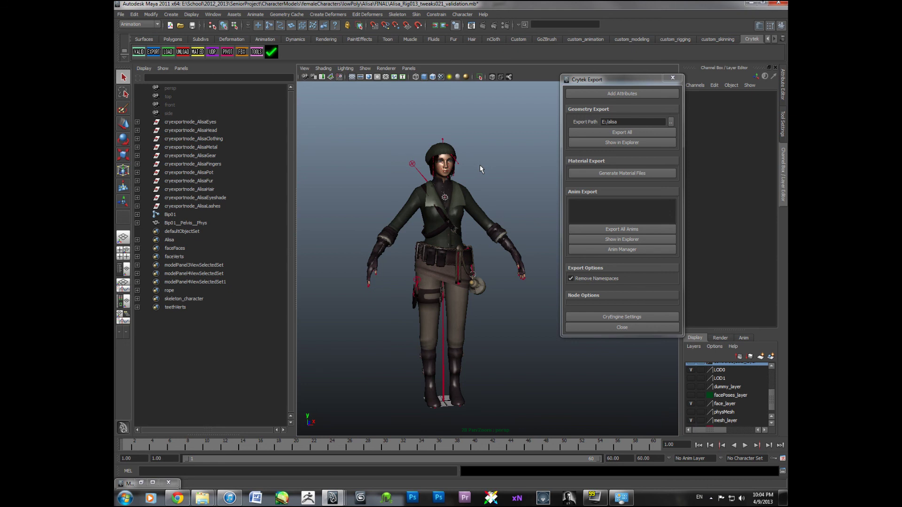
{"action": "middle_click_drag", "start_coordinate": [455, 173], "coordinate": [445, 158], "text": "alt"}
{"action": "right_click_drag", "start_coordinate": [454, 171], "coordinate": [460, 199], "text": "alt"}
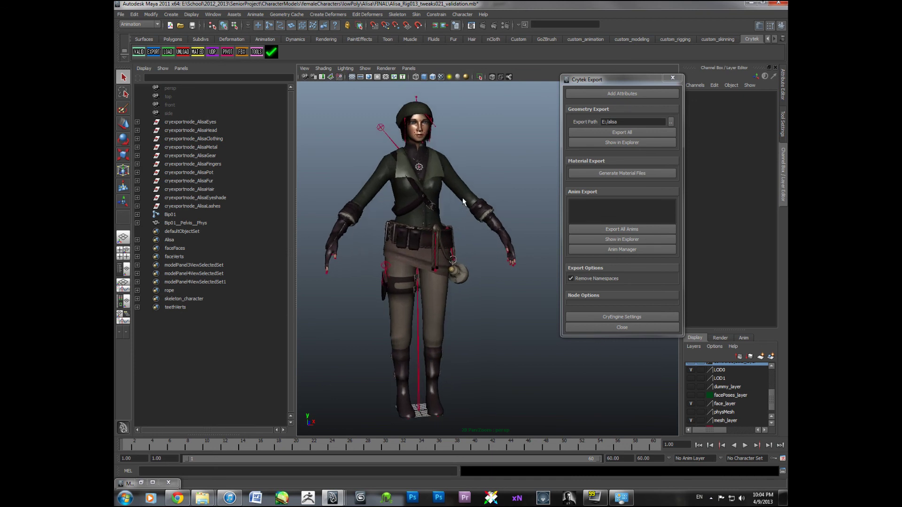
{"action": "scroll", "coordinate": [463, 198], "scroll_direction": "up", "scroll_amount": 3}
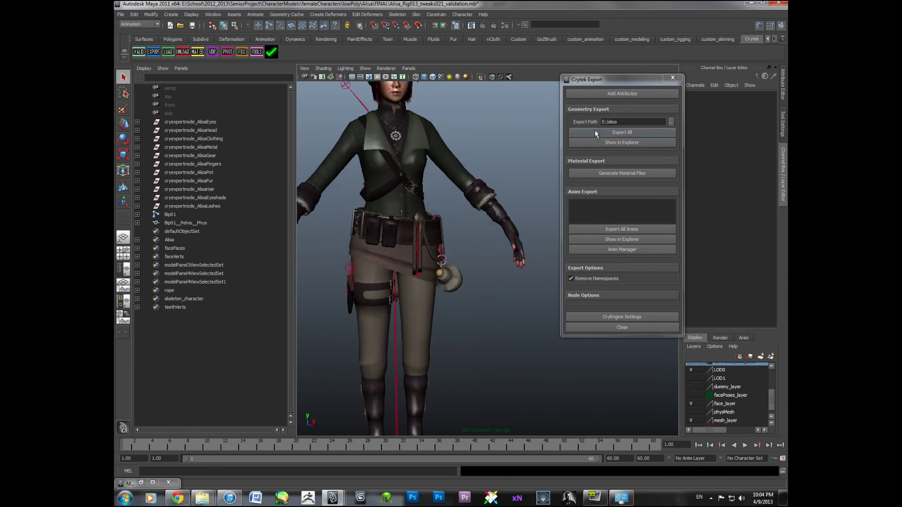
{"action": "scroll", "coordinate": [504, 151], "scroll_direction": "down", "scroll_amount": 3}
{"action": "middle_click_drag", "start_coordinate": [467, 165], "coordinate": [474, 166], "text": "alt"}
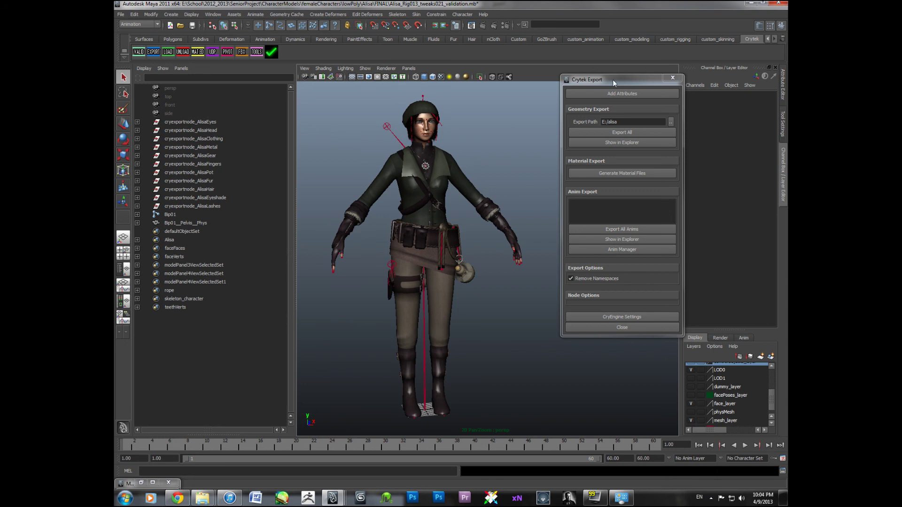
{"action": "left_click_drag", "start_coordinate": [613, 79], "coordinate": [582, 103]}
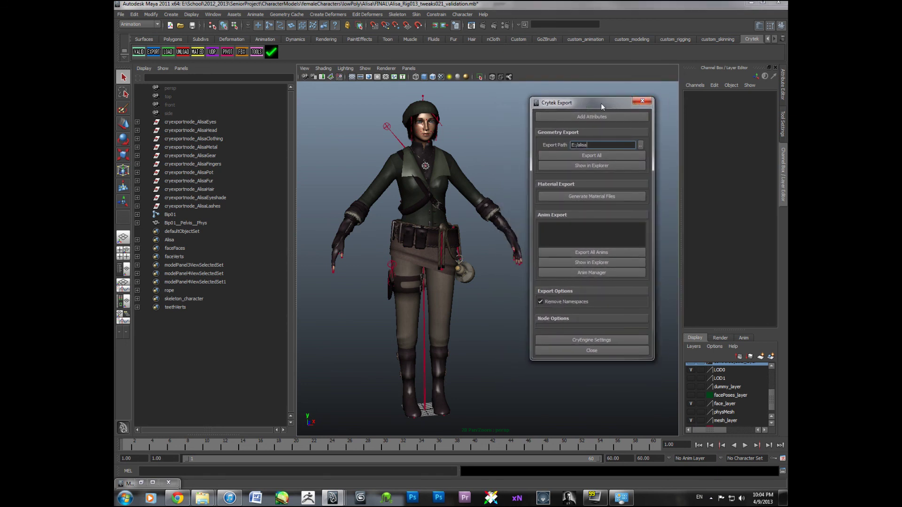
{"action": "left_click_drag", "start_coordinate": [601, 102], "coordinate": [620, 91]}
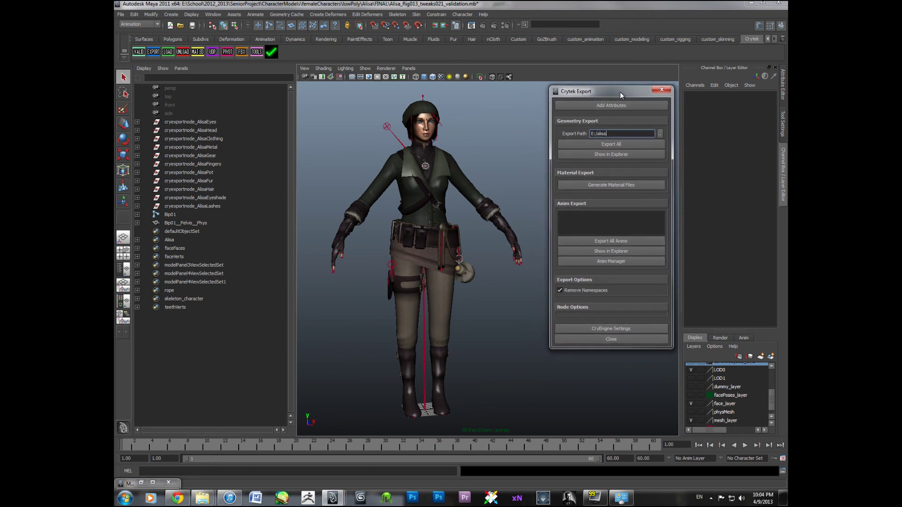